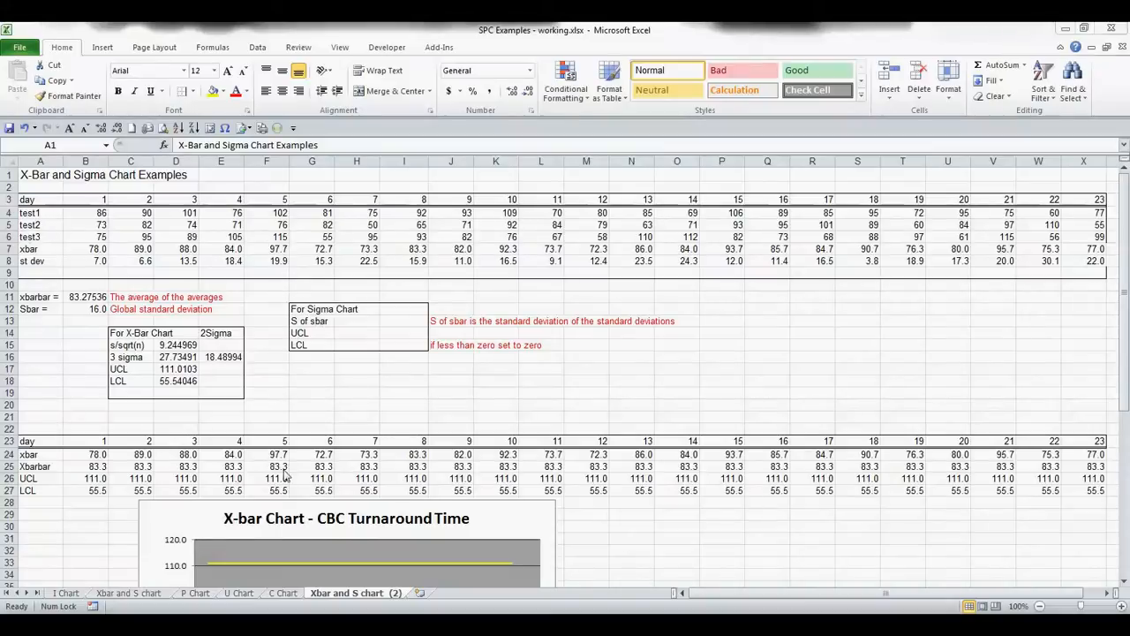
{"action": "scroll", "coordinate": [256, 408], "scroll_direction": "down", "scroll_amount": 3}
{"action": "scroll", "coordinate": [256, 408], "scroll_direction": "down", "scroll_amount": 2}
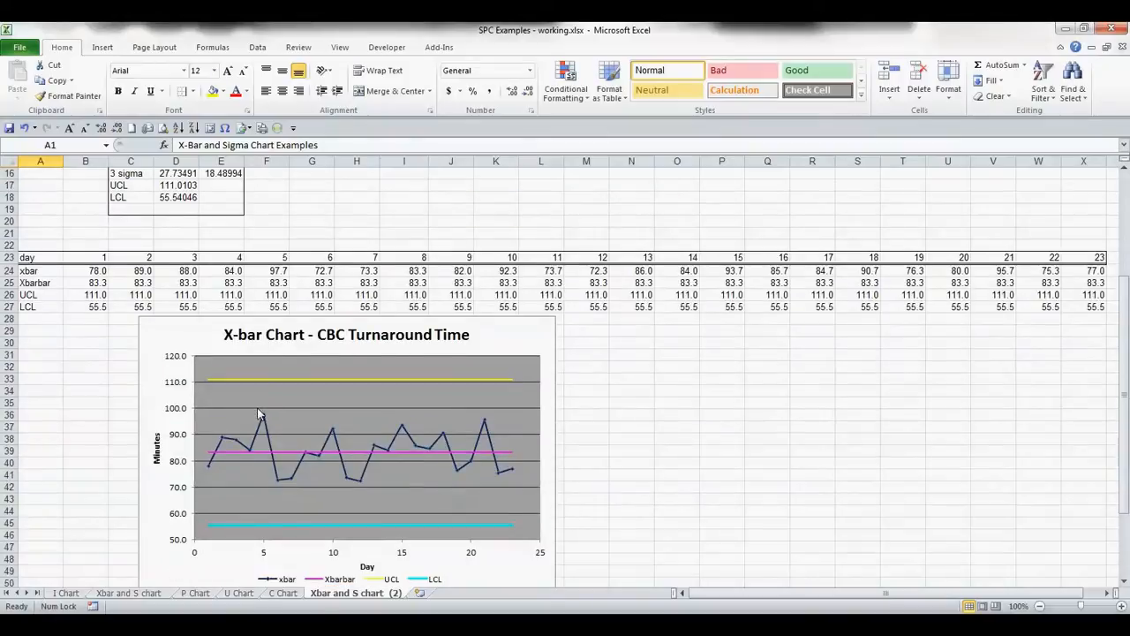
{"action": "scroll", "coordinate": [257, 406], "scroll_direction": "up", "scroll_amount": 5}
- Enter a formula in the S of sbar cell computing the standard deviation of the st dev row, =STDEV(B8:X8)
{"action": "left_click", "coordinate": [372, 321]}
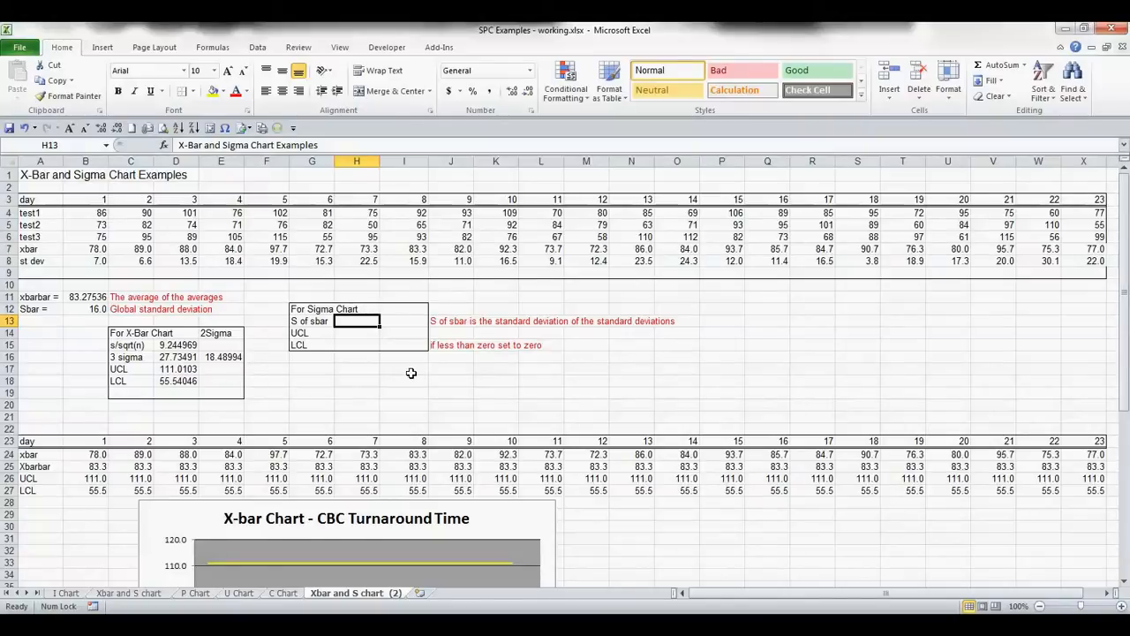
{"action": "type", "text": "="}
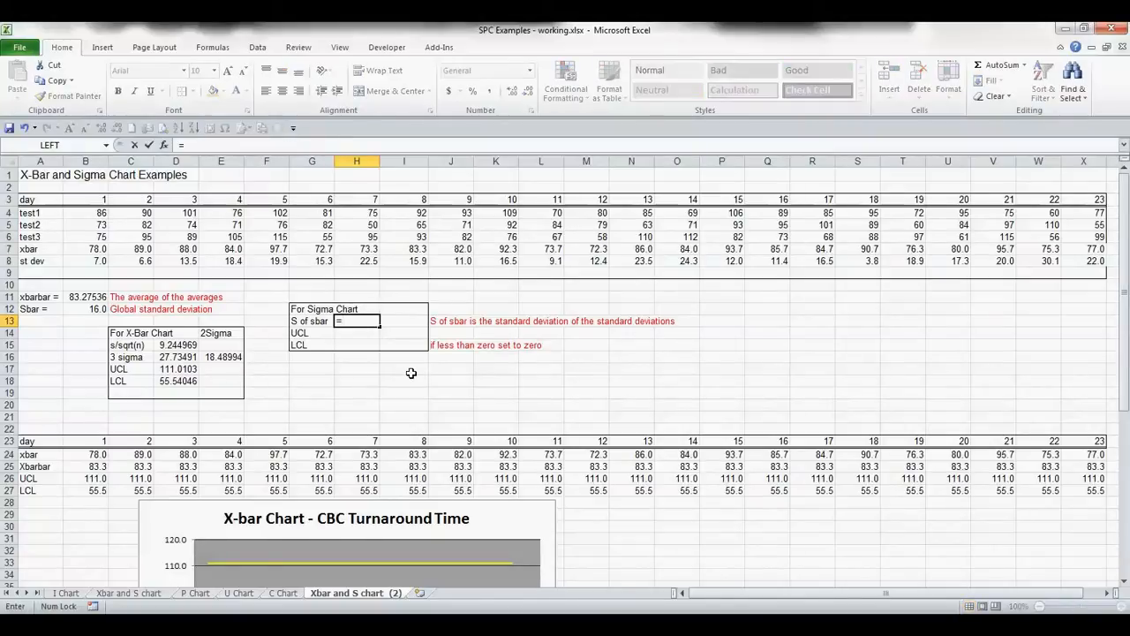
{"action": "type", "text": "st"}
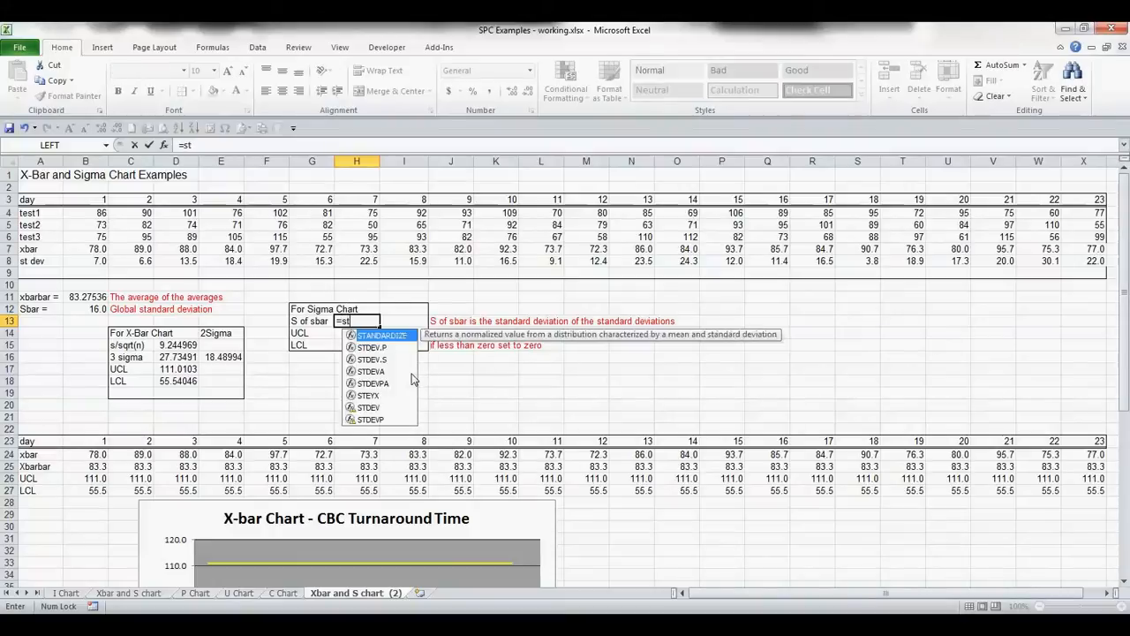
{"action": "type", "text": "ddev"}
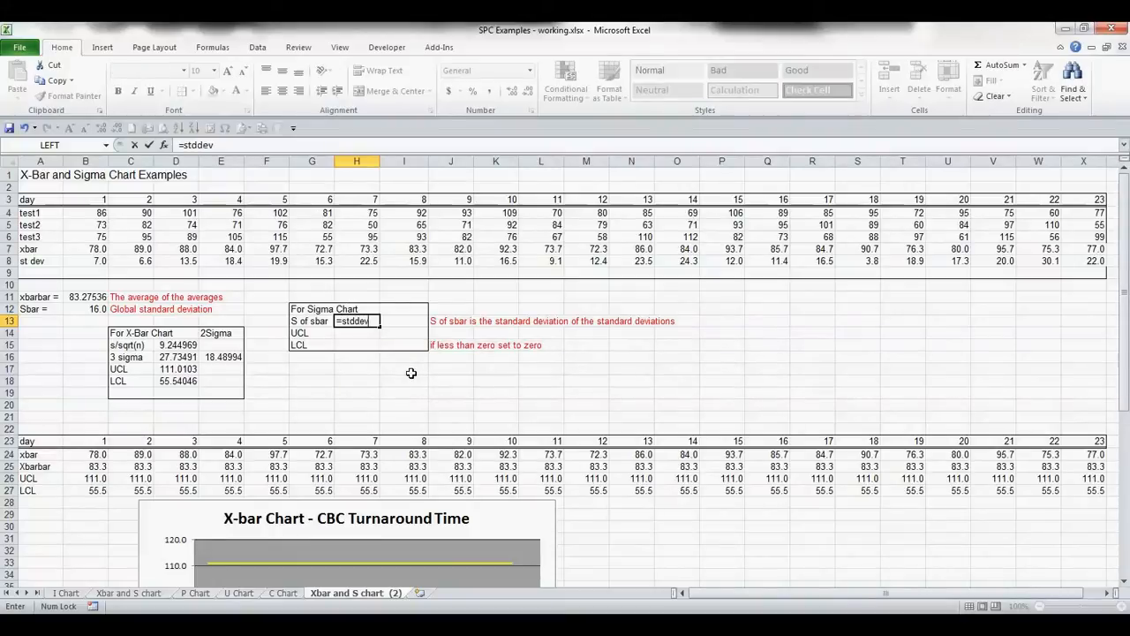
{"action": "key", "text": "BackSpace"}
{"action": "key", "text": "BackSpace"}
{"action": "key", "text": "BackSpace"}
{"action": "type", "text": "ev"}
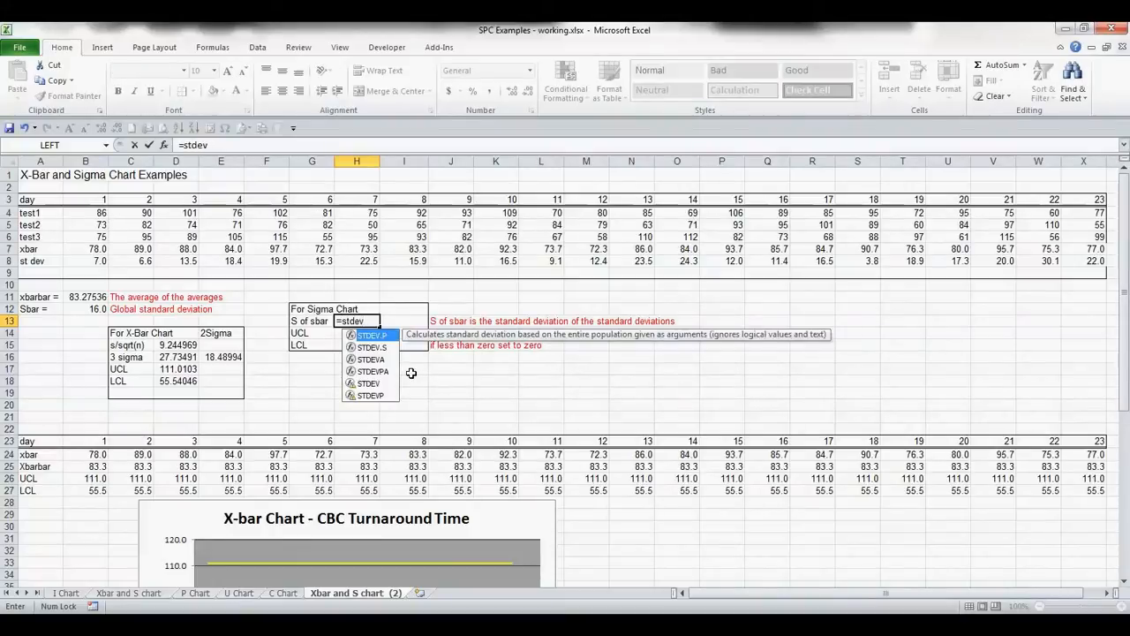
{"action": "key", "text": "Tab"}
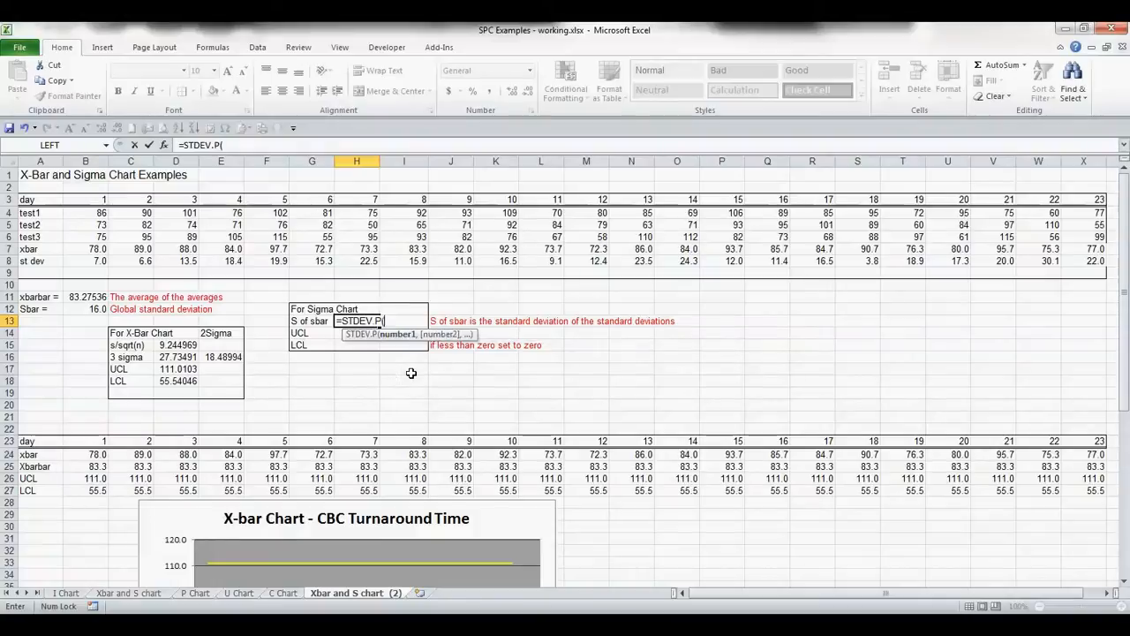
{"action": "key", "text": "Left"}
{"action": "key", "text": "BackSpace"}
{"action": "key", "text": "BackSpace"}
{"action": "key", "text": "BackSpace"}
{"action": "key", "text": "BackSpace"}
{"action": "key", "text": "BackSpace"}
{"action": "key", "text": "BackSpace"}
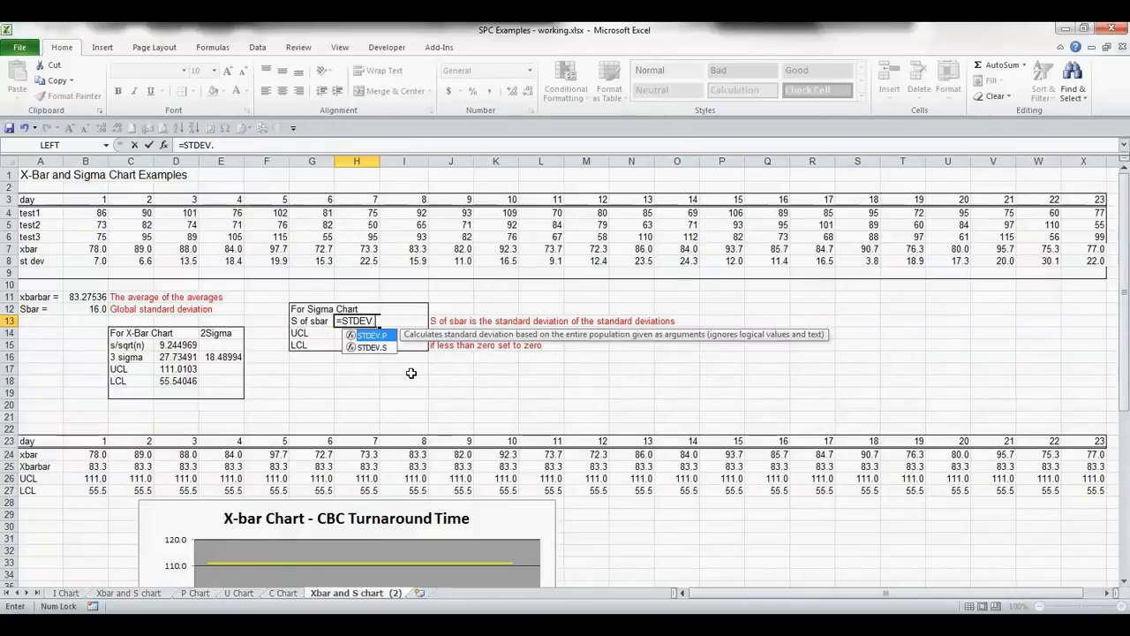
{"action": "type", "text": "("}
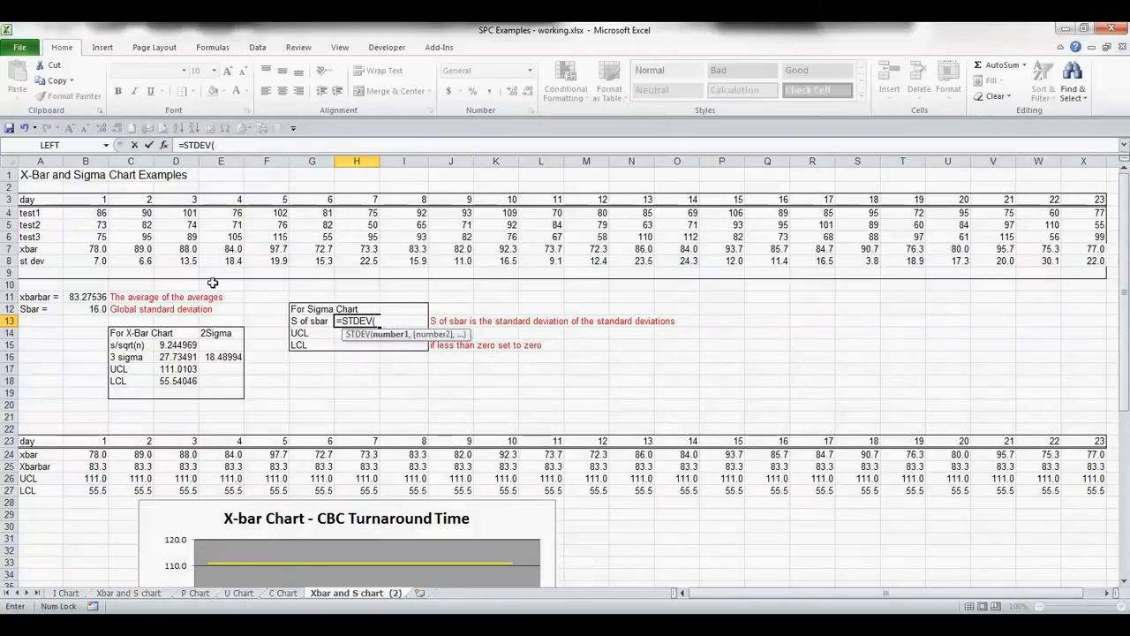
{"action": "left_click", "coordinate": [82, 259]}
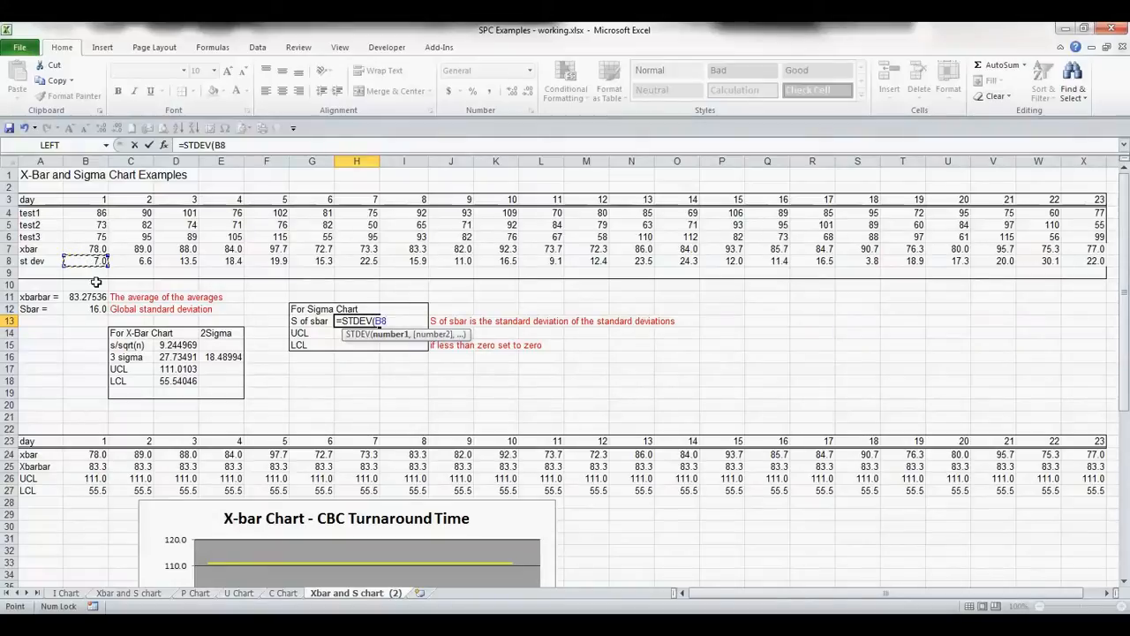
{"action": "key", "text": "ctrl+shift+Right"}
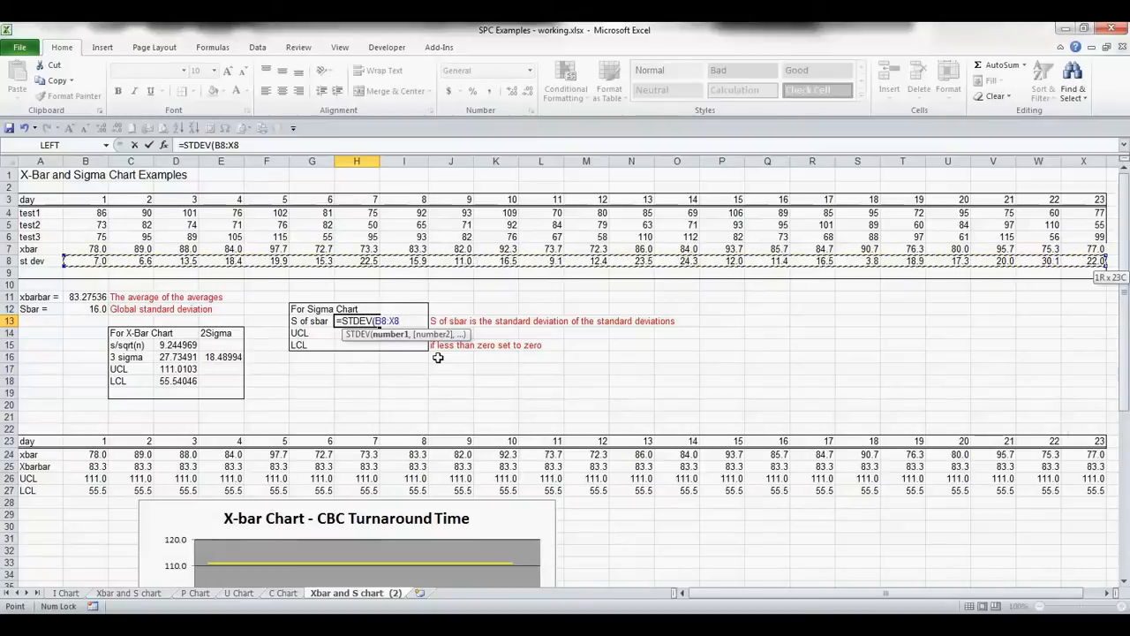
{"action": "key", "text": "Return"}
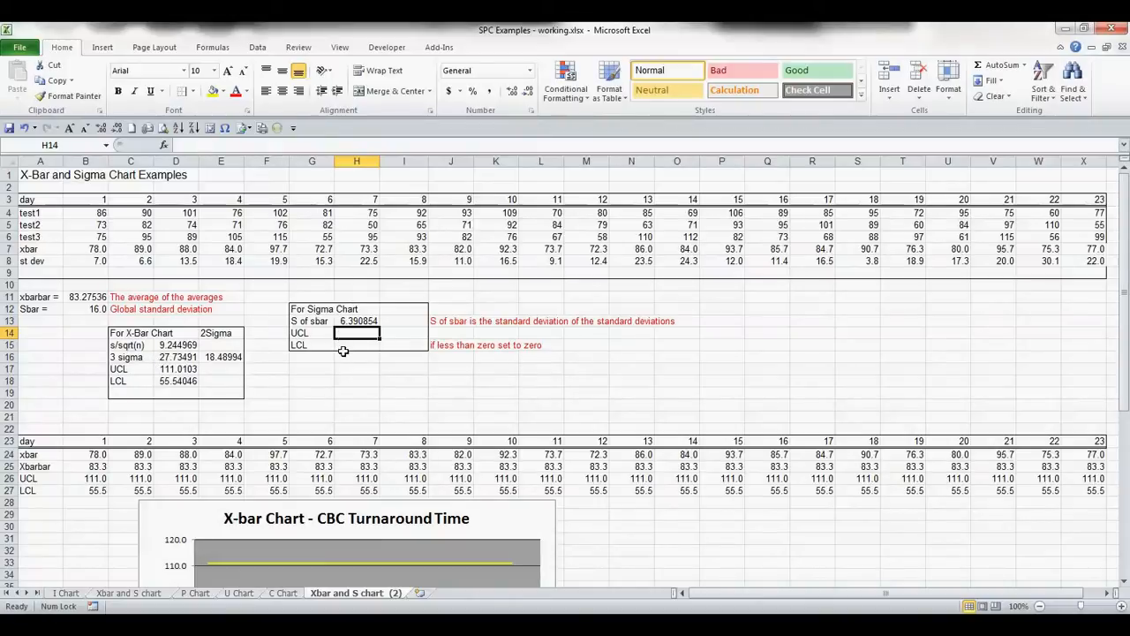
- Enter the UCL formula =B12+(3*H13) in the sigma chart's UCL cell, using Sbar plus three times S of sbar
{"action": "type", "text": "="}
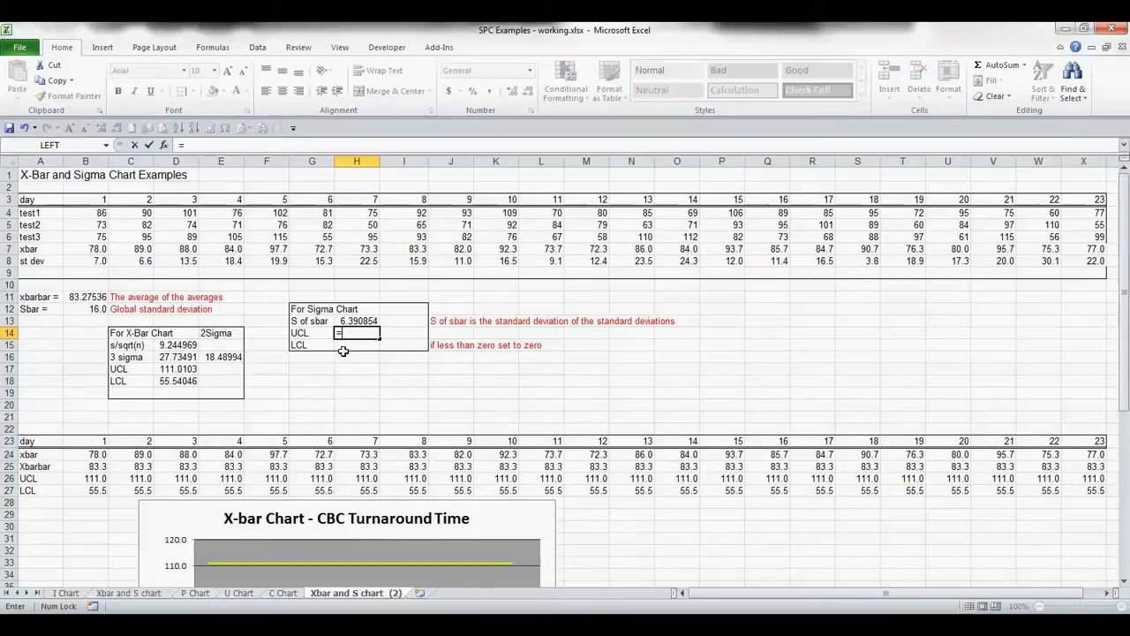
{"action": "left_click", "coordinate": [83, 310]}
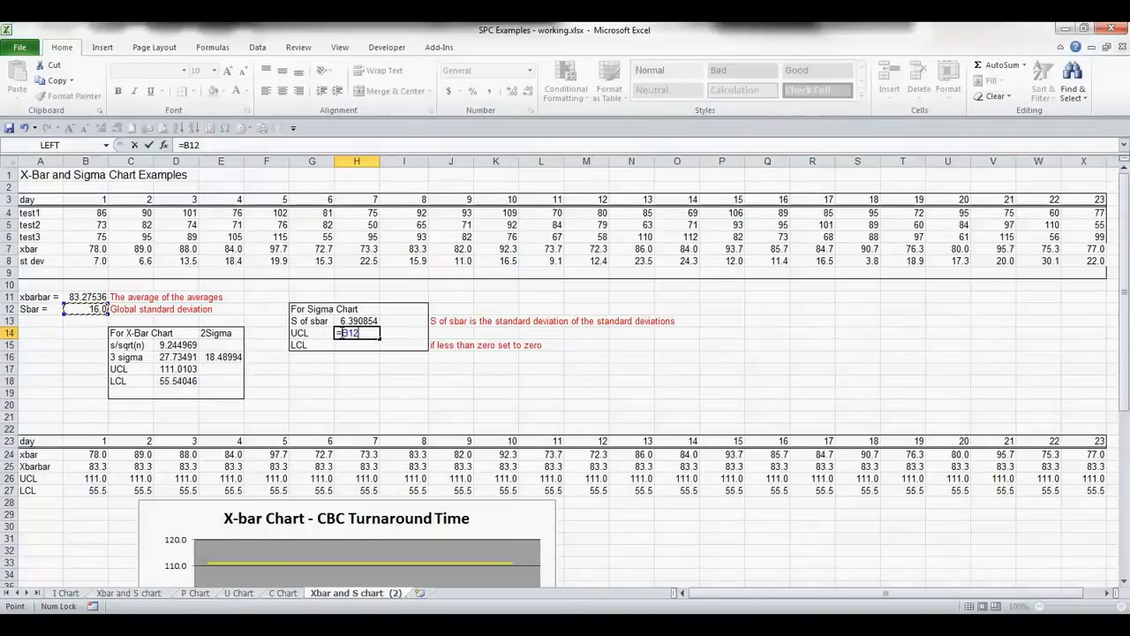
{"action": "key", "text": "F2"}
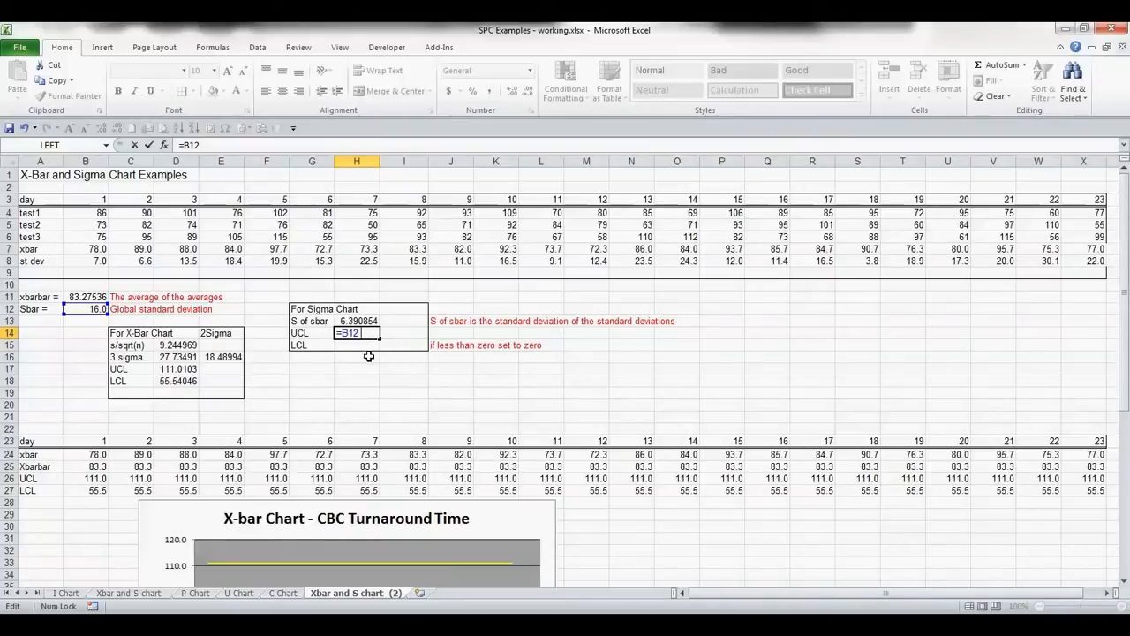
{"action": "type", "text": "+"}
{"action": "key", "text": "BackSpace"}
{"action": "key", "text": "BackSpace"}
{"action": "type", "text": "+(3*"}
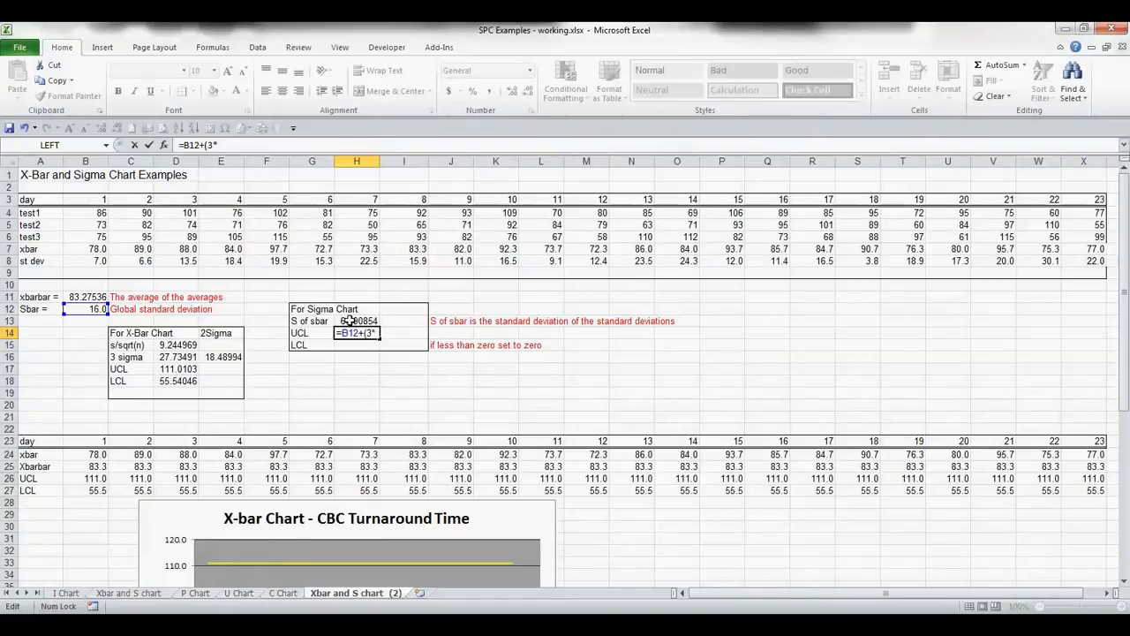
{"action": "left_click", "coordinate": [351, 322]}
{"action": "type", "text": ")"}
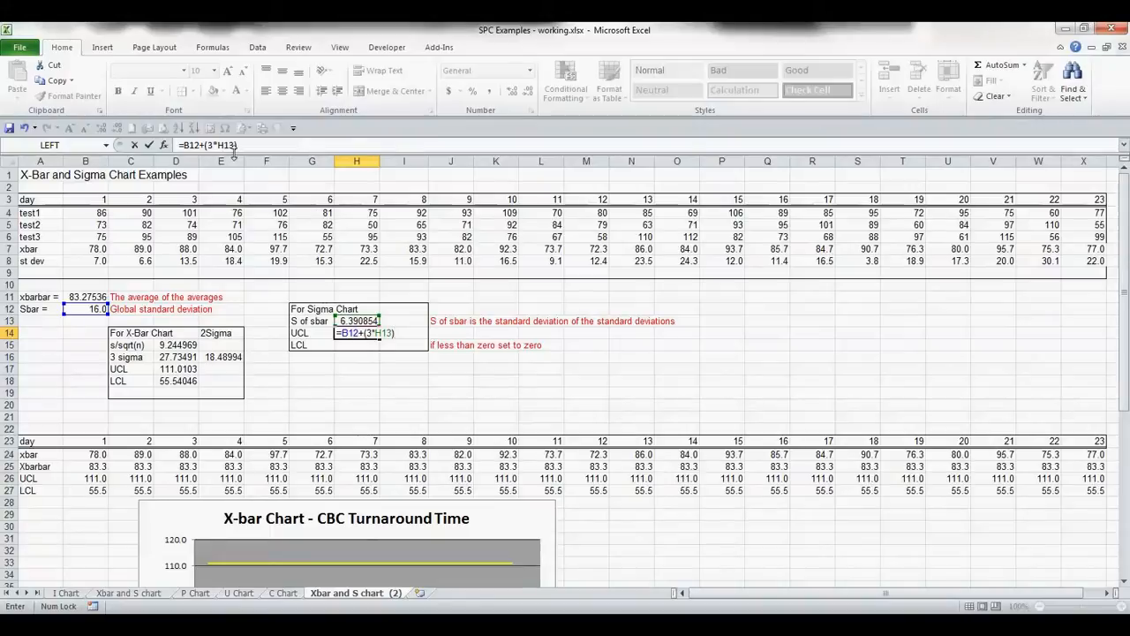
{"action": "key", "text": "Return"}
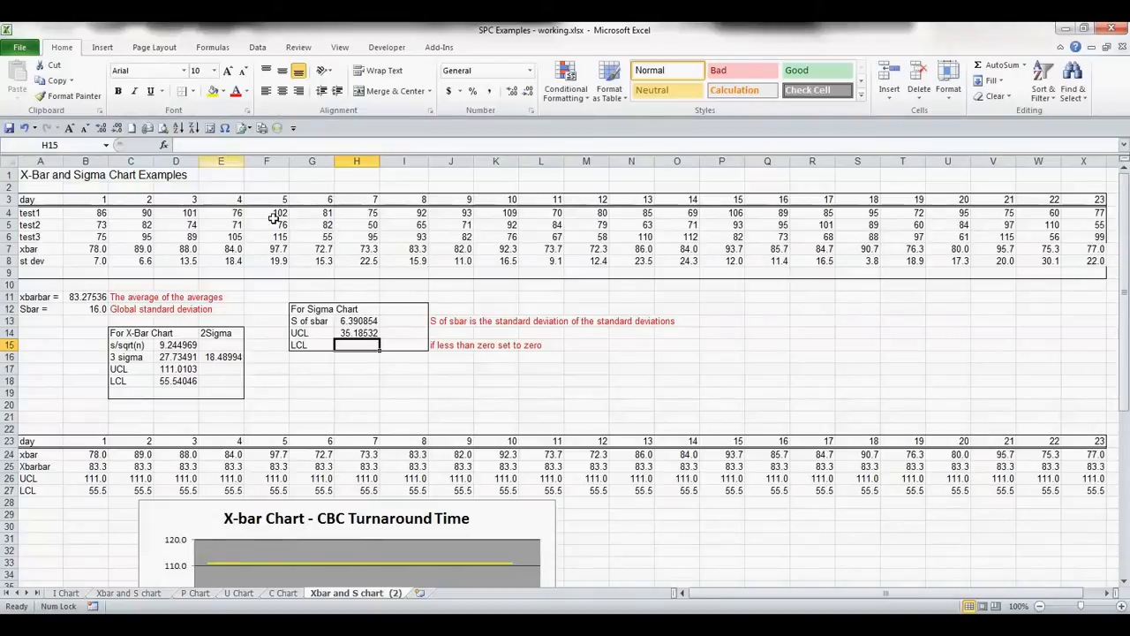
- Label the column beside the For Sigma Chart heading as 2 Sigma
{"action": "left_click", "coordinate": [385, 312]}
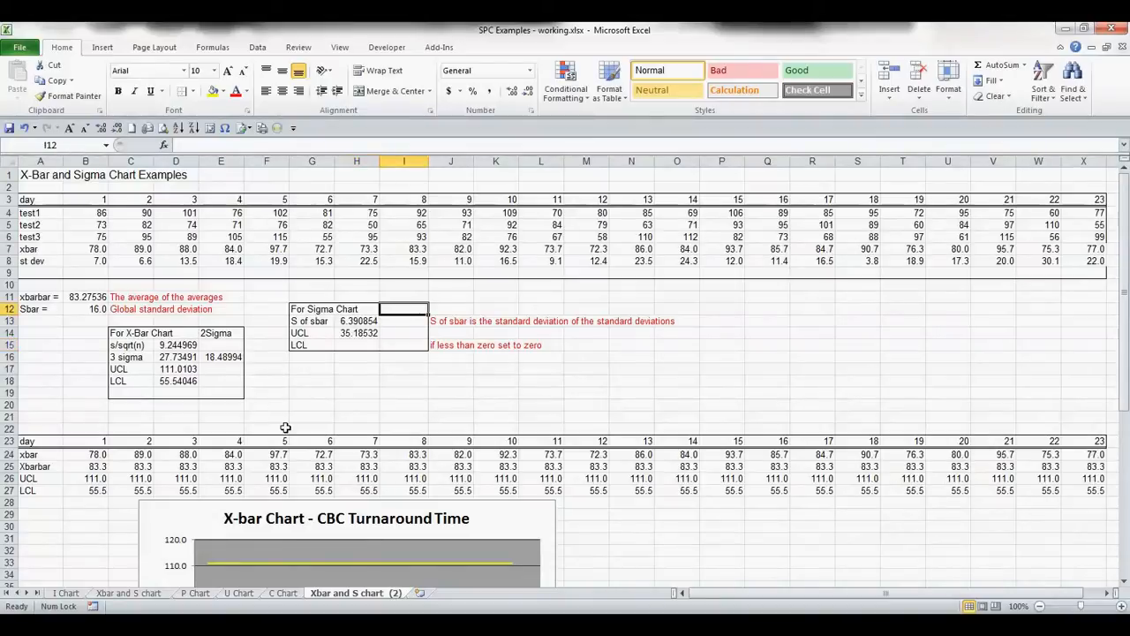
{"action": "type", "text": "2"}
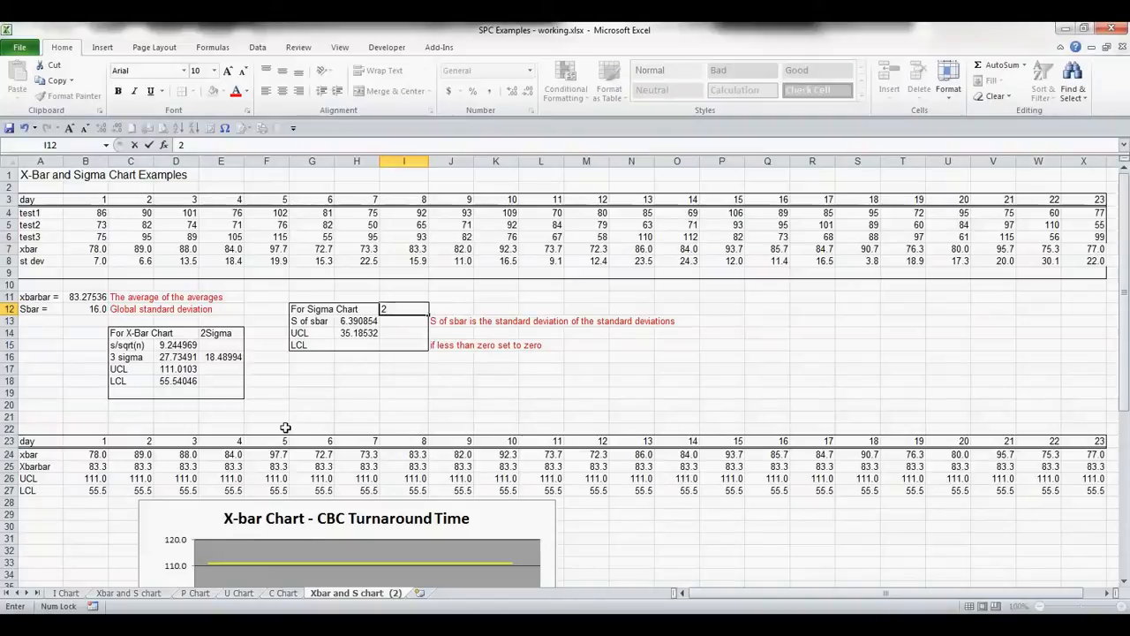
{"action": "type", "text": " Sigm"}
{"action": "key", "text": "Down"}
{"action": "key", "text": "Down"}
{"action": "key", "text": "Left"}
- Copy the UCL formula into the 2 Sigma UCL cell and change its multiplier to 2, giving =B12+(2*H13)
{"action": "key", "text": "F2"}
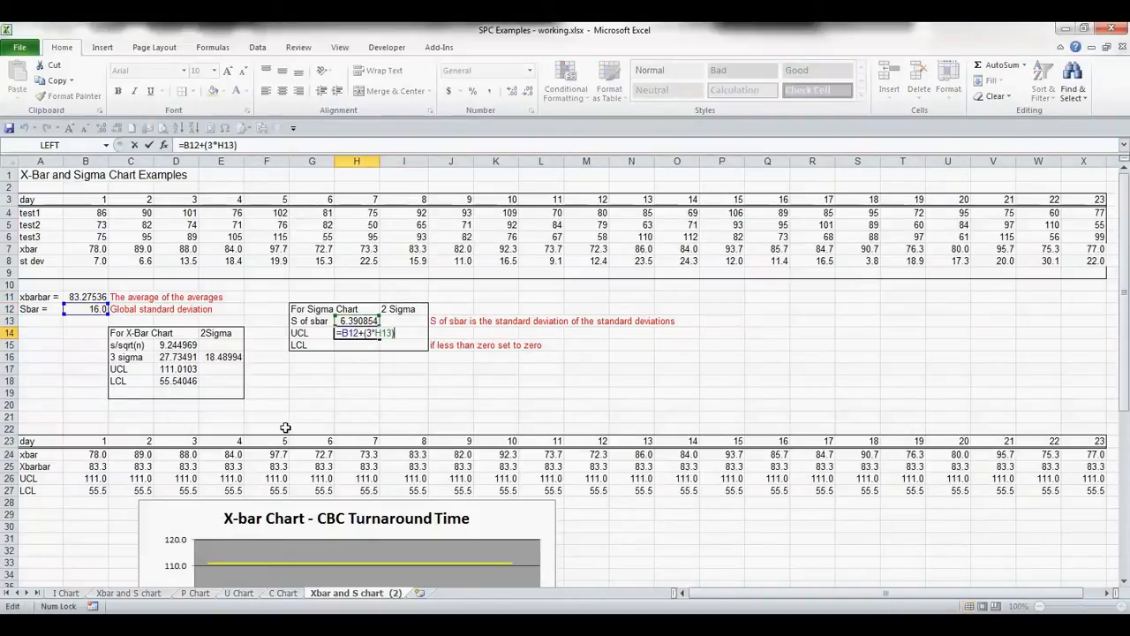
{"action": "key", "text": "Escape"}
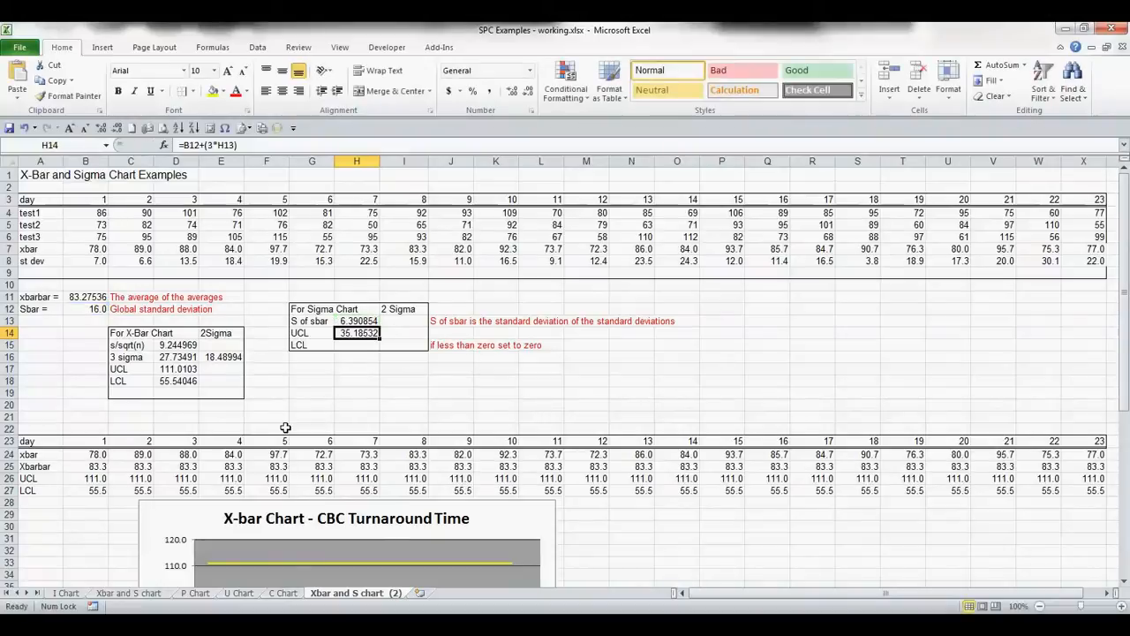
{"action": "key", "text": "Right"}
{"action": "key", "text": "F2"}
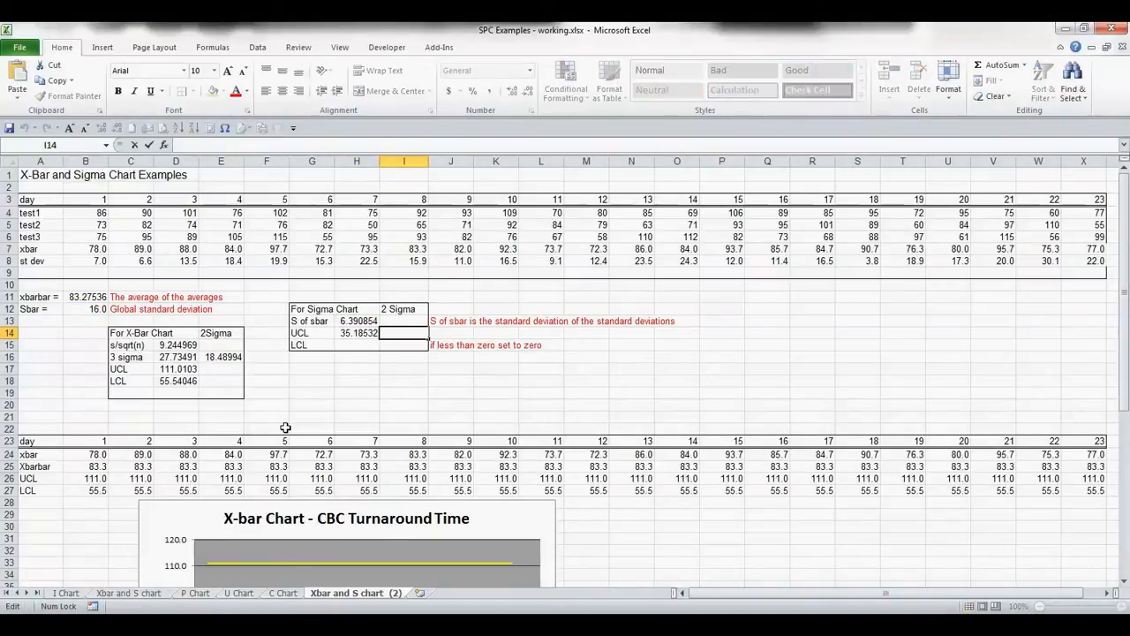
{"action": "key", "text": "ctrl+v"}
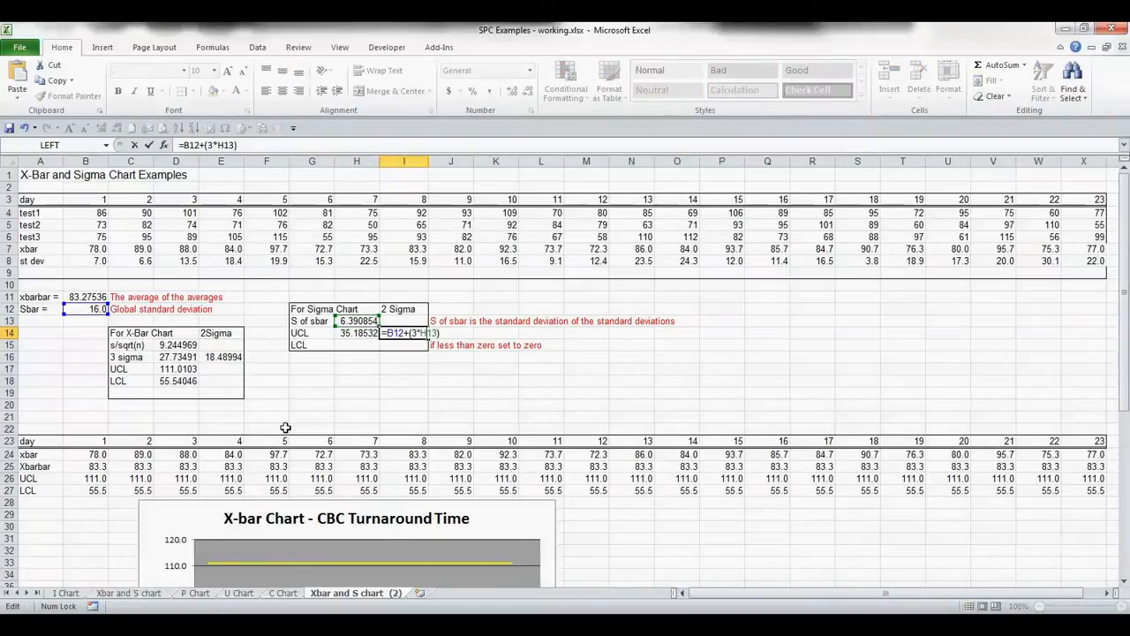
{"action": "key", "text": "Left"}
{"action": "key", "text": "Left"}
{"action": "key", "text": "Left"}
{"action": "key", "text": "Delete"}
{"action": "type", "text": "2"}
{"action": "key", "text": "Return"}
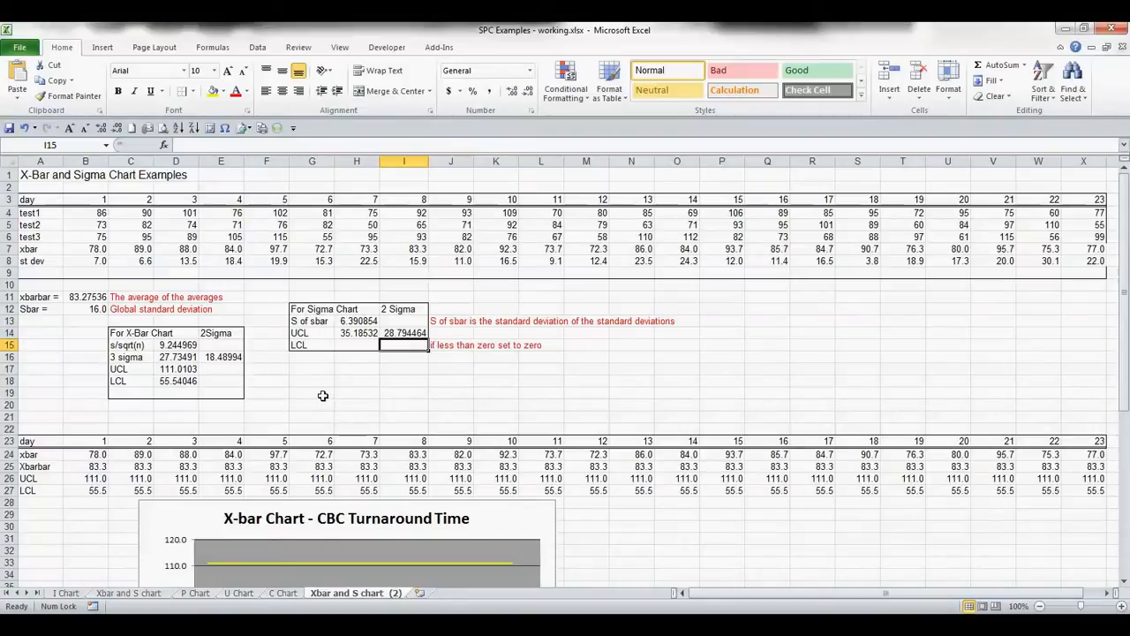
{"action": "left_click", "coordinate": [354, 331]}
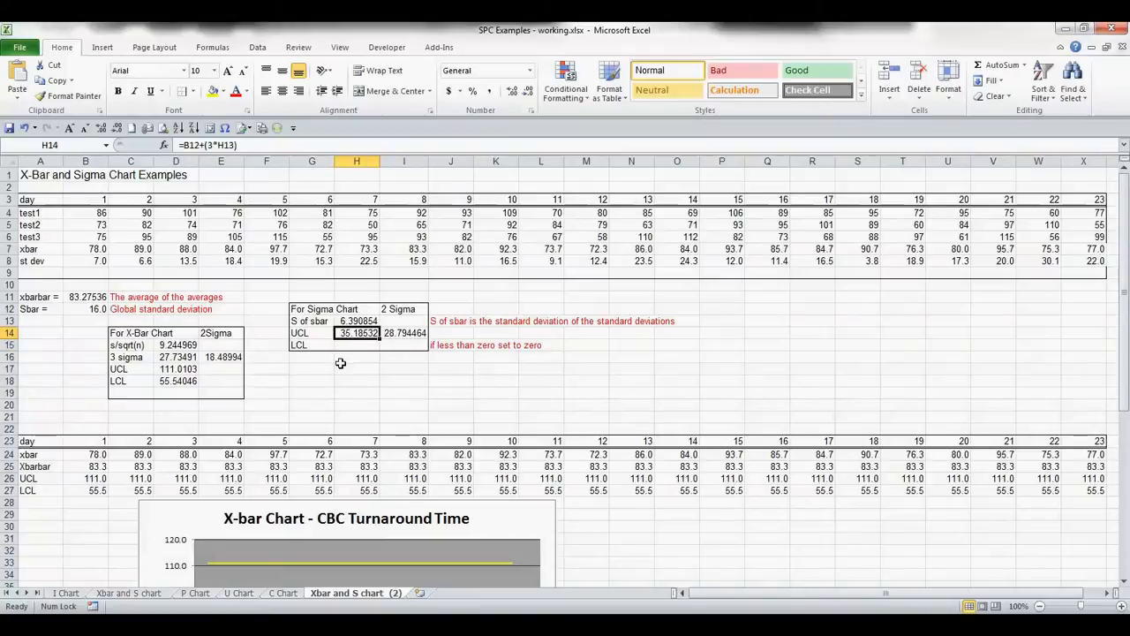
{"action": "key", "text": "F2"}
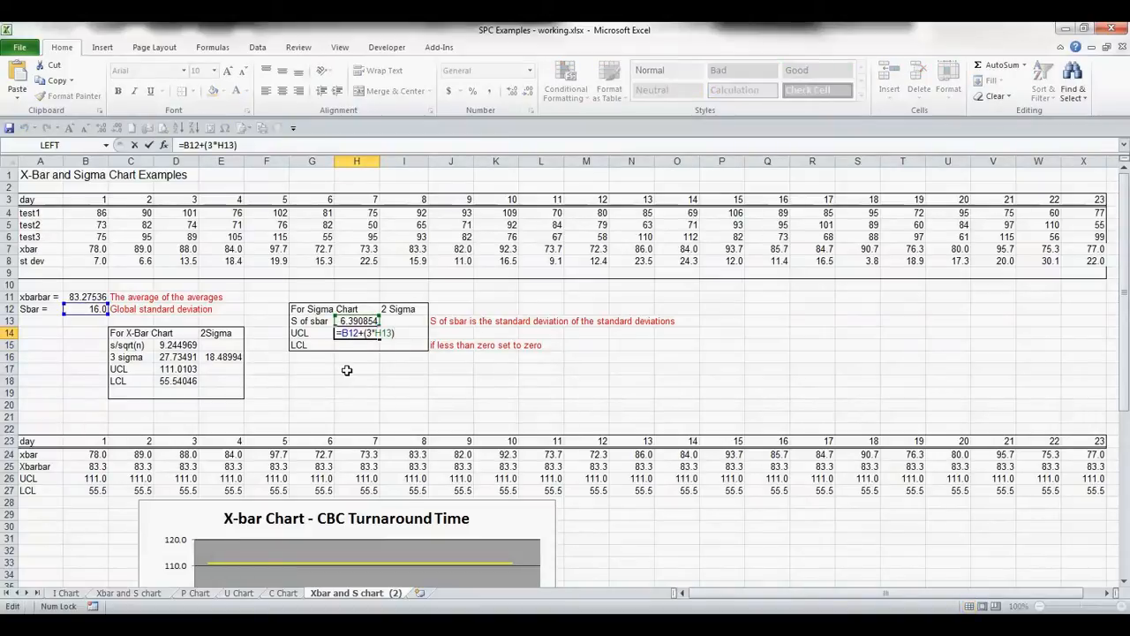
{"action": "key", "text": "ctrl+shift+Left"}
{"action": "key", "text": "ctrl+shift+Left"}
{"action": "key", "text": "ctrl+shift+Left"}
{"action": "key", "text": "ctrl+shift+Left"}
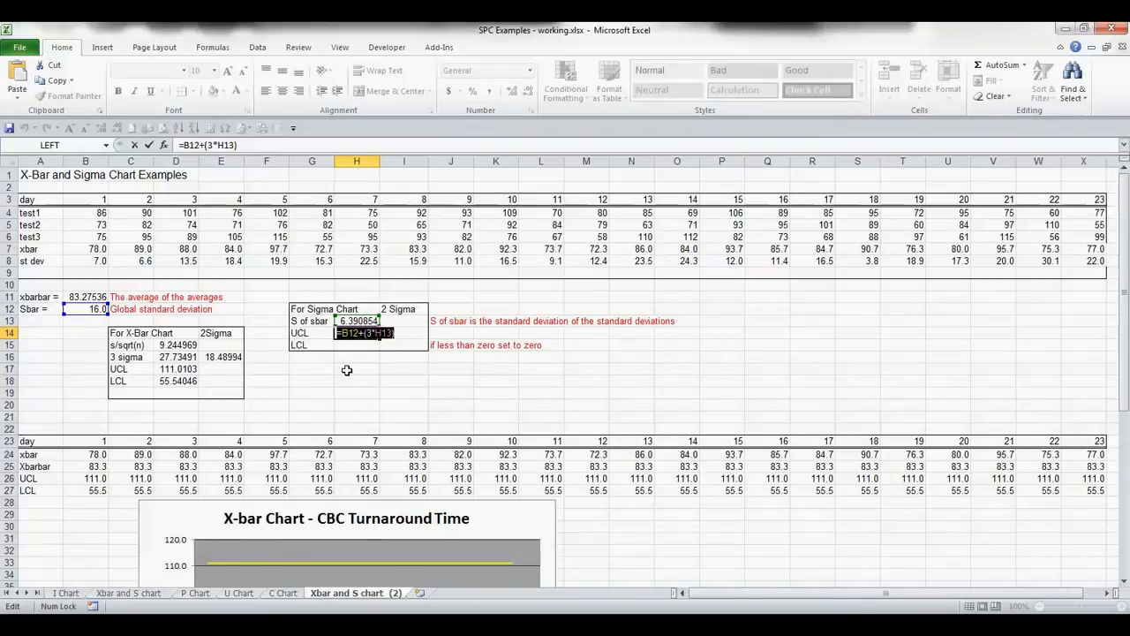
{"action": "key", "text": "ctrl+Return"}
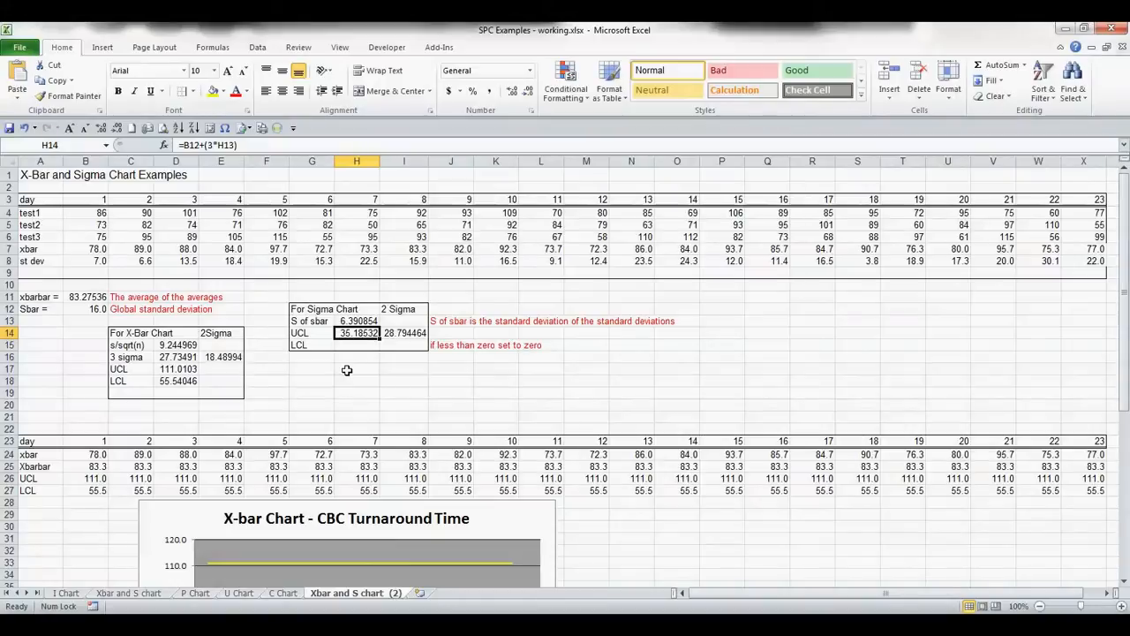
{"action": "key", "text": "Right"}
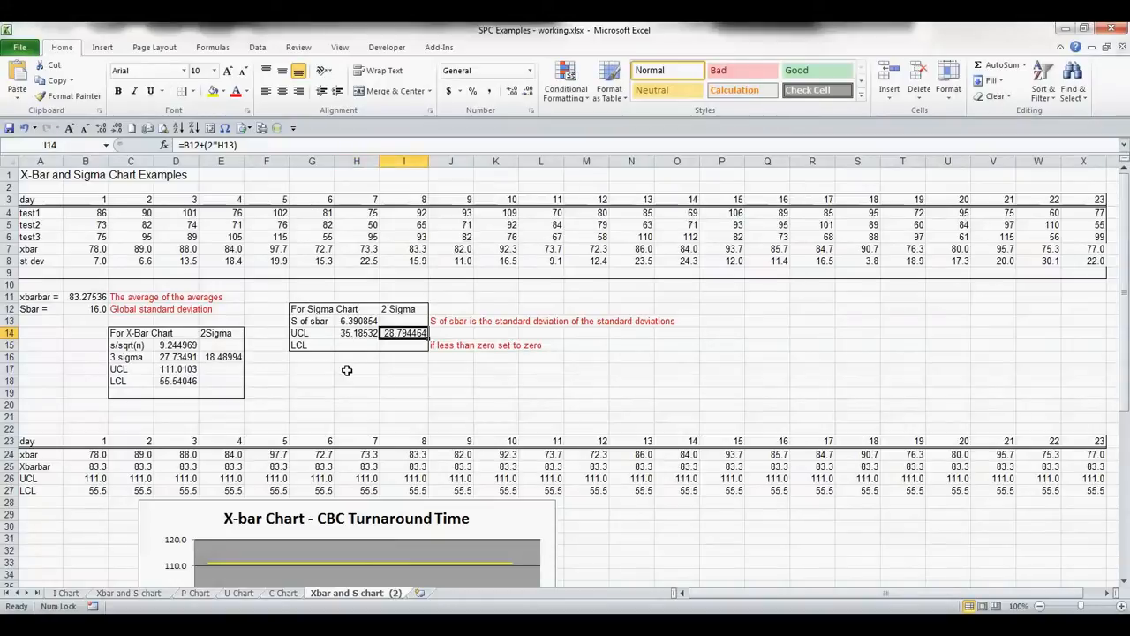
{"action": "key", "text": "Down"}
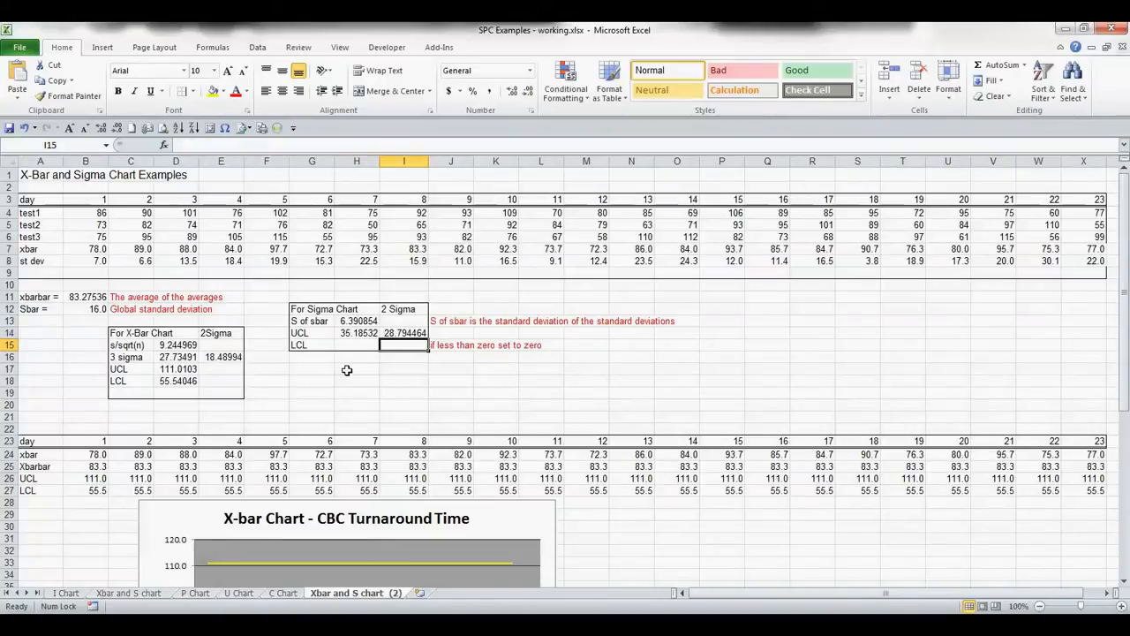
{"action": "key", "text": "F2"}
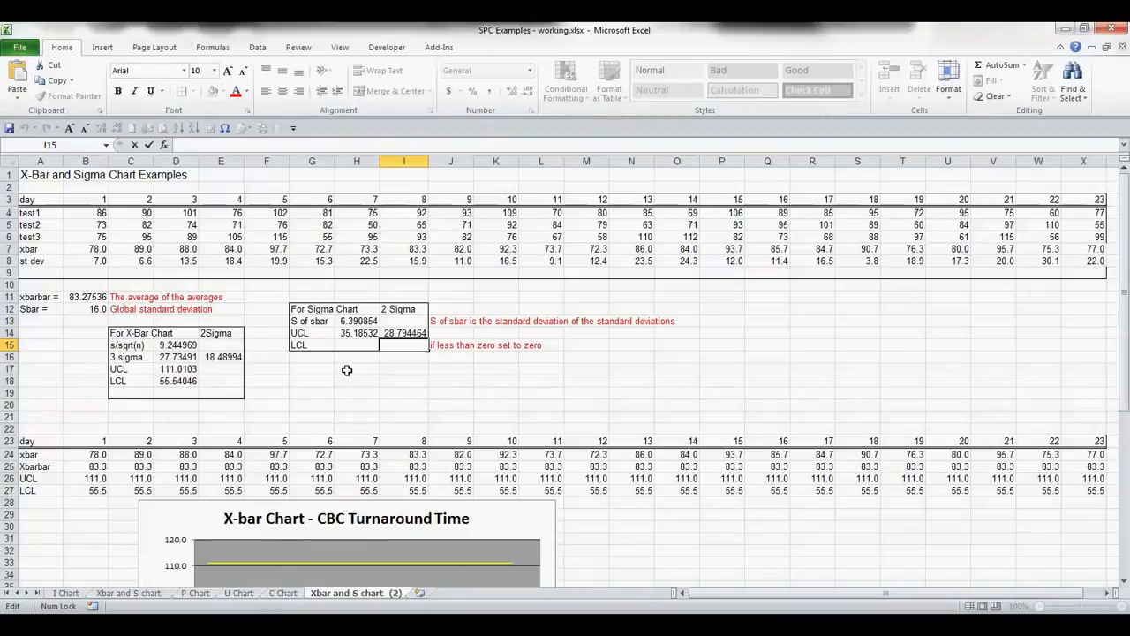
{"action": "type", "text": "=B12+(3*H13)"}
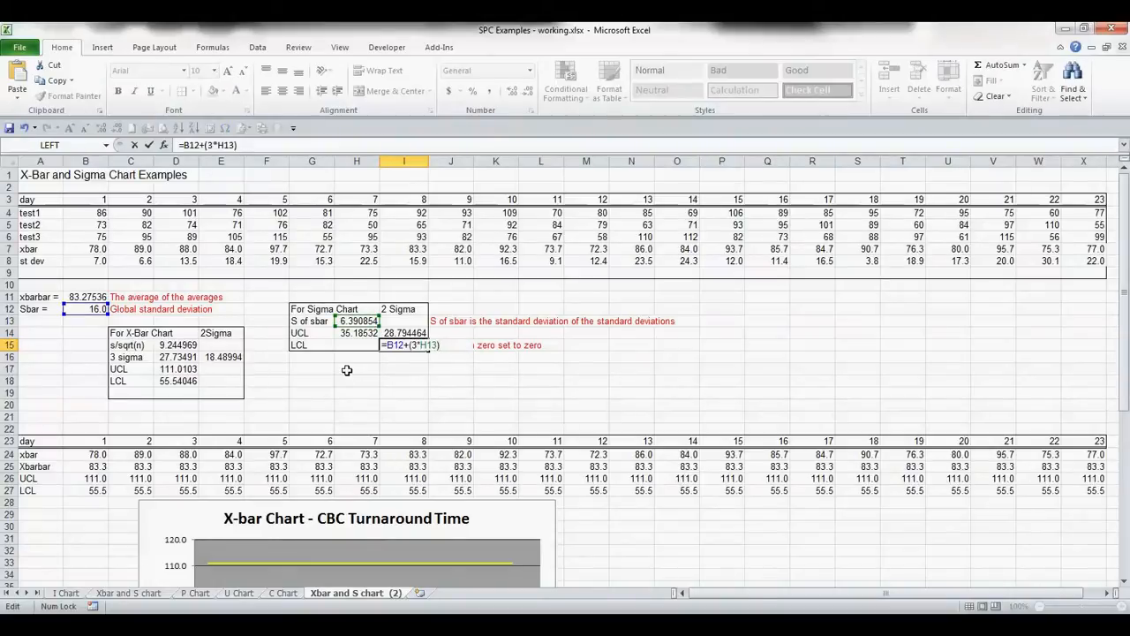
{"action": "key", "text": "Escape"}
{"action": "key", "text": "Left"}
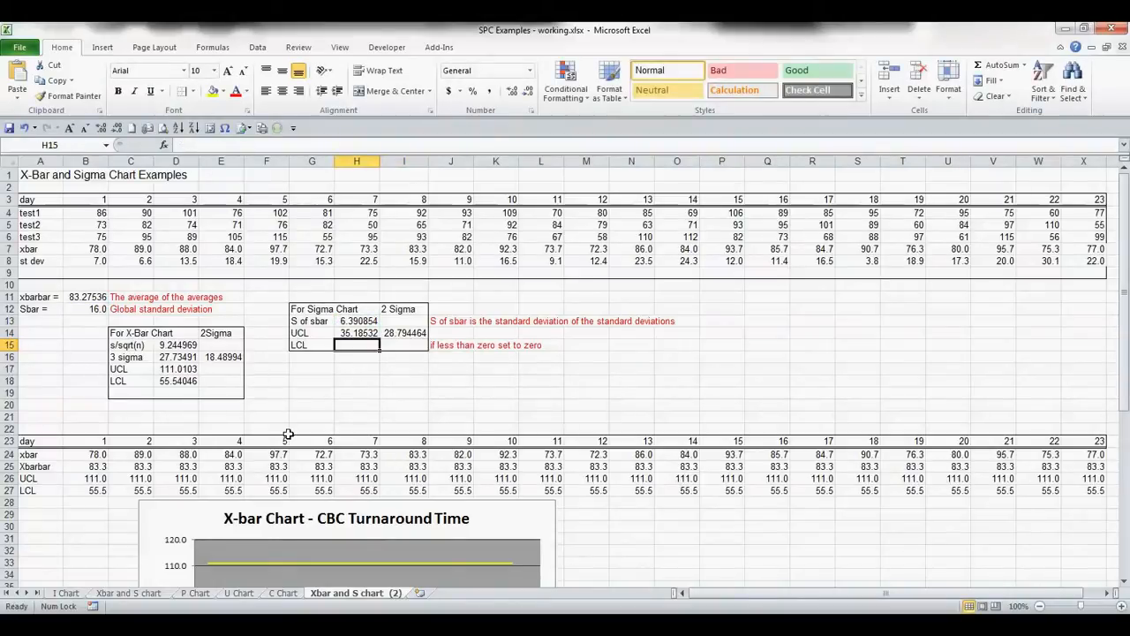
{"action": "key", "text": "Up"}
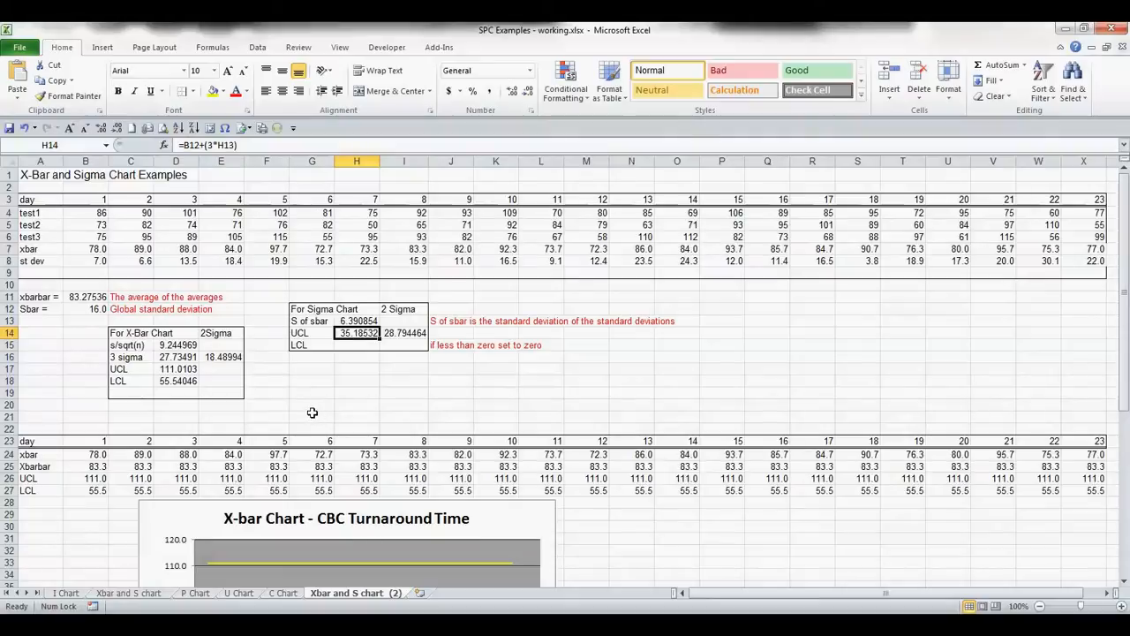
- Enter the LCL formula =B12-(3*H13) in the sigma chart's LCL cell, Sbar minus three times S of sbar
{"action": "left_click", "coordinate": [349, 346]}
{"action": "key", "text": "F2"}
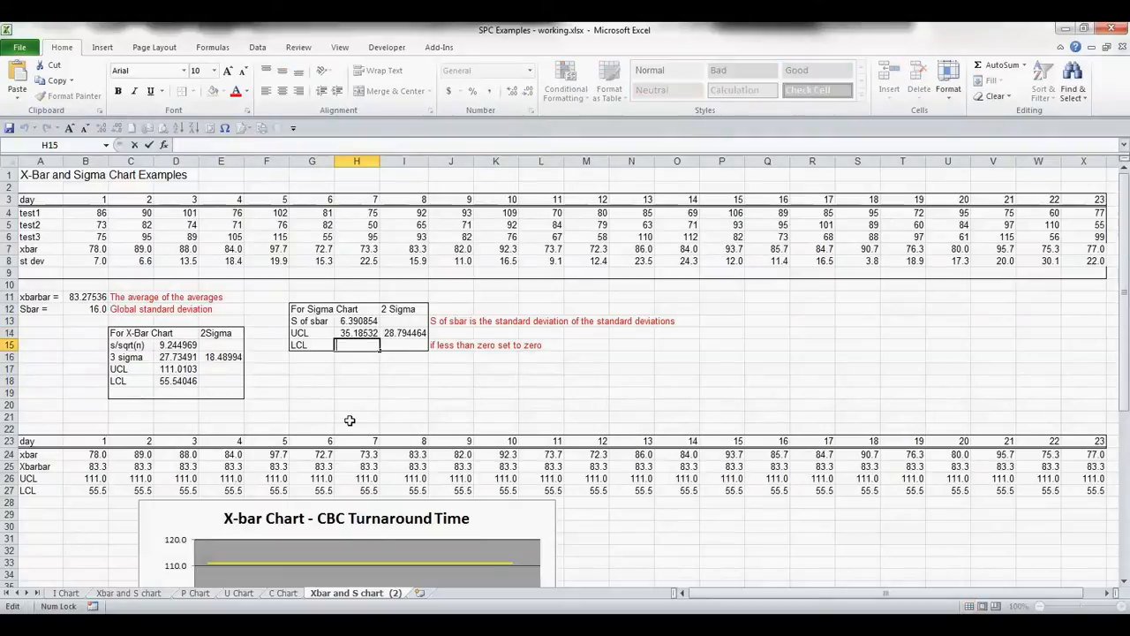
{"action": "type", "text": "=B12+(3*H13)"}
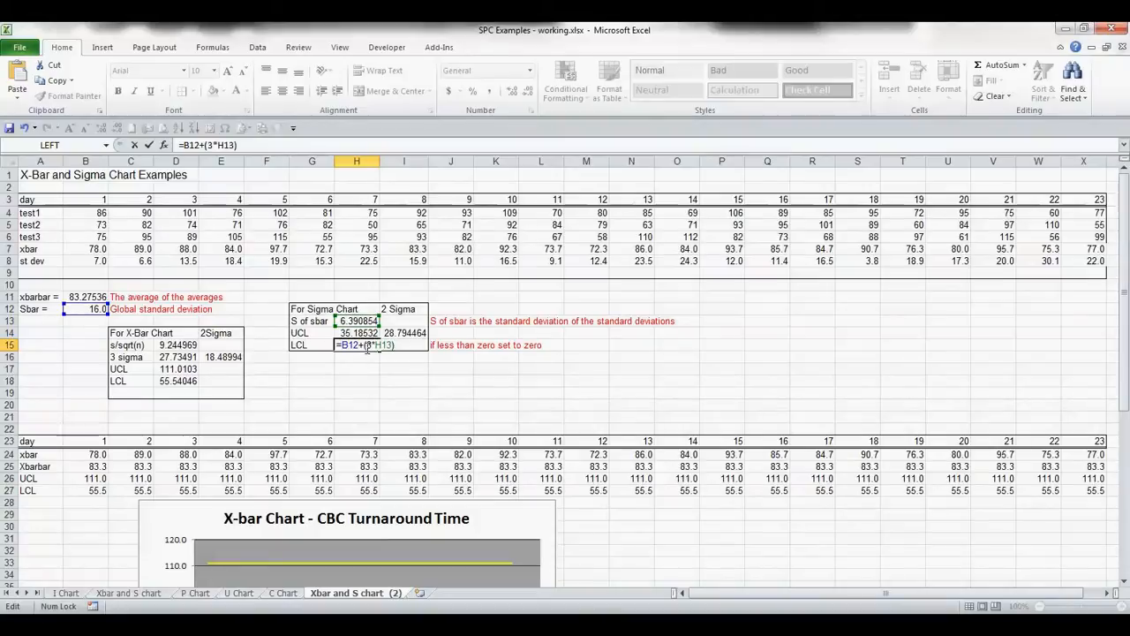
{"action": "left_click", "coordinate": [366, 346]}
{"action": "key", "text": "BackSpace"}
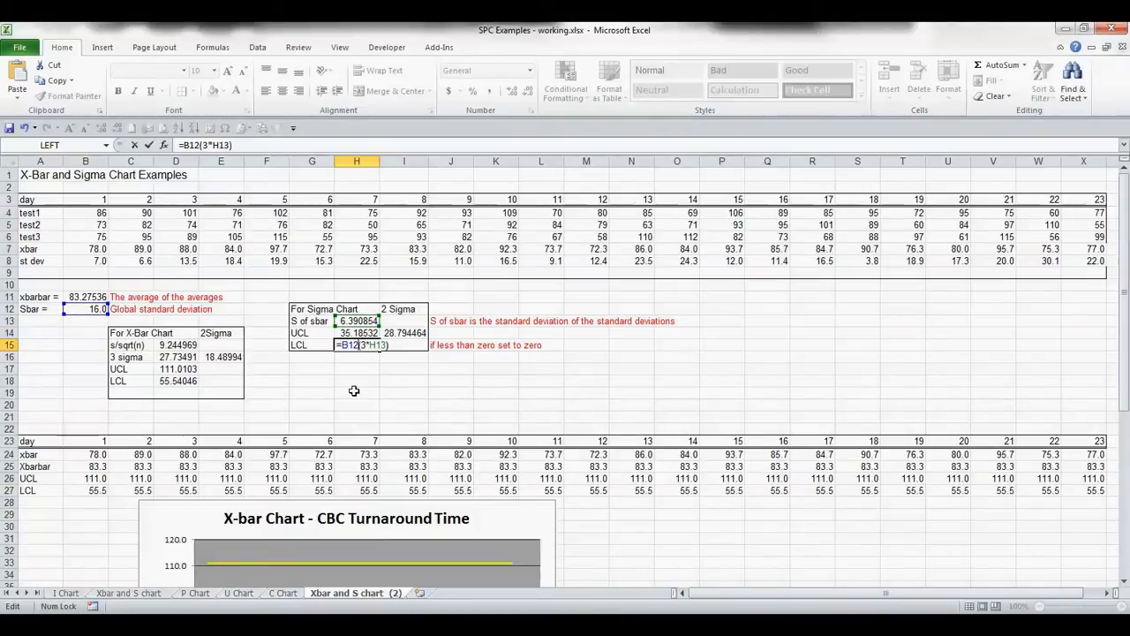
{"action": "type", "text": "-"}
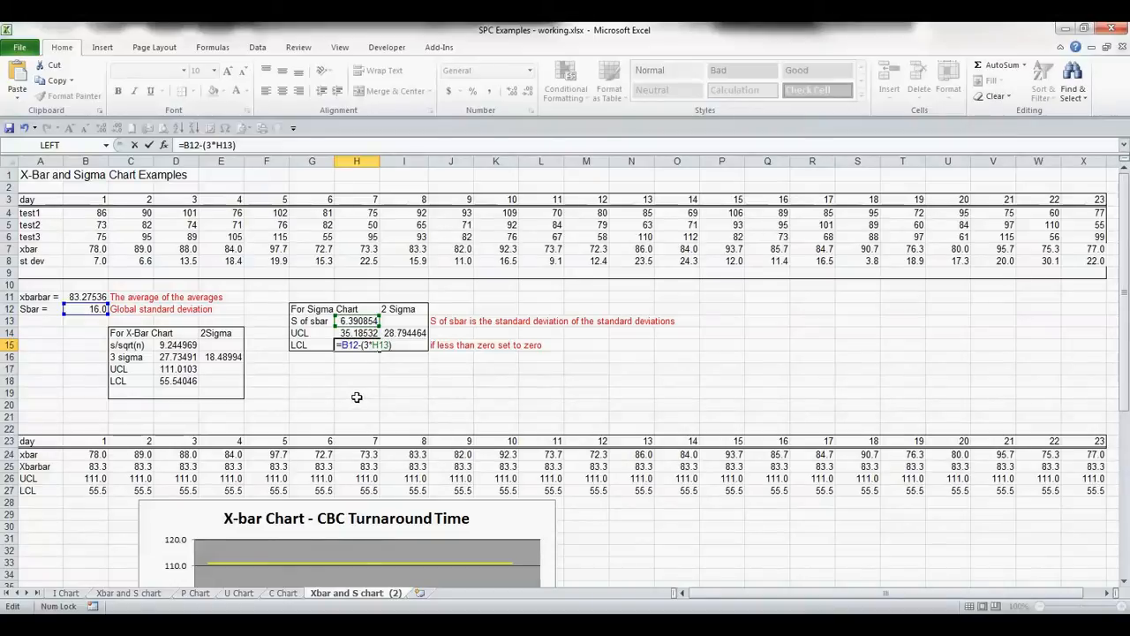
{"action": "key", "text": "Return"}
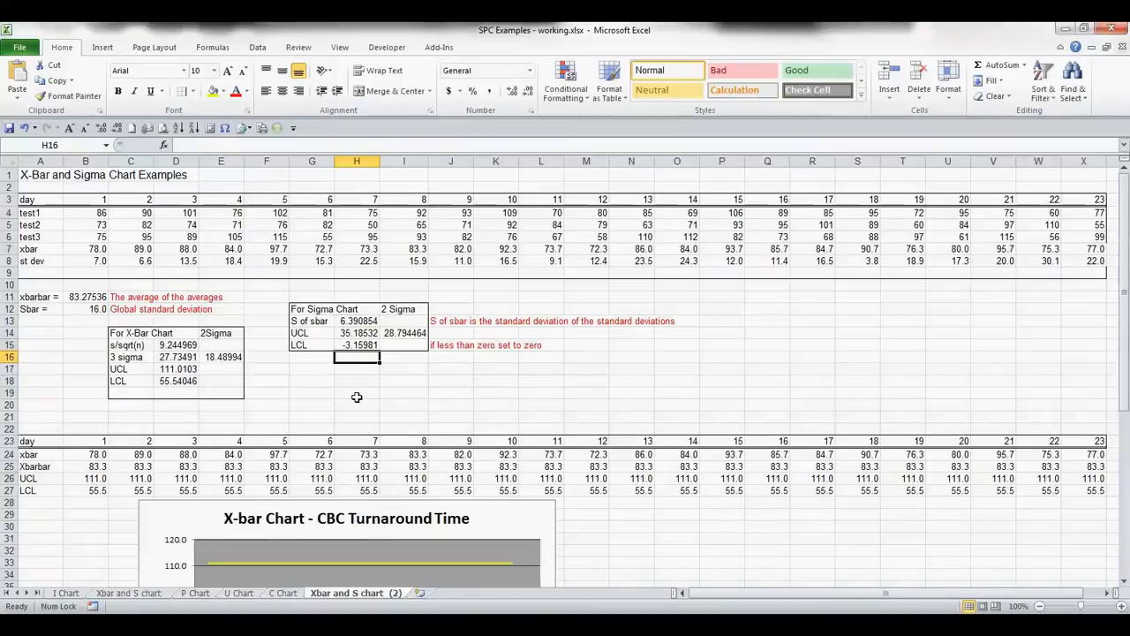
- Copy the st dev row values B8:X8 from the top data block
{"action": "key", "text": "Up"}
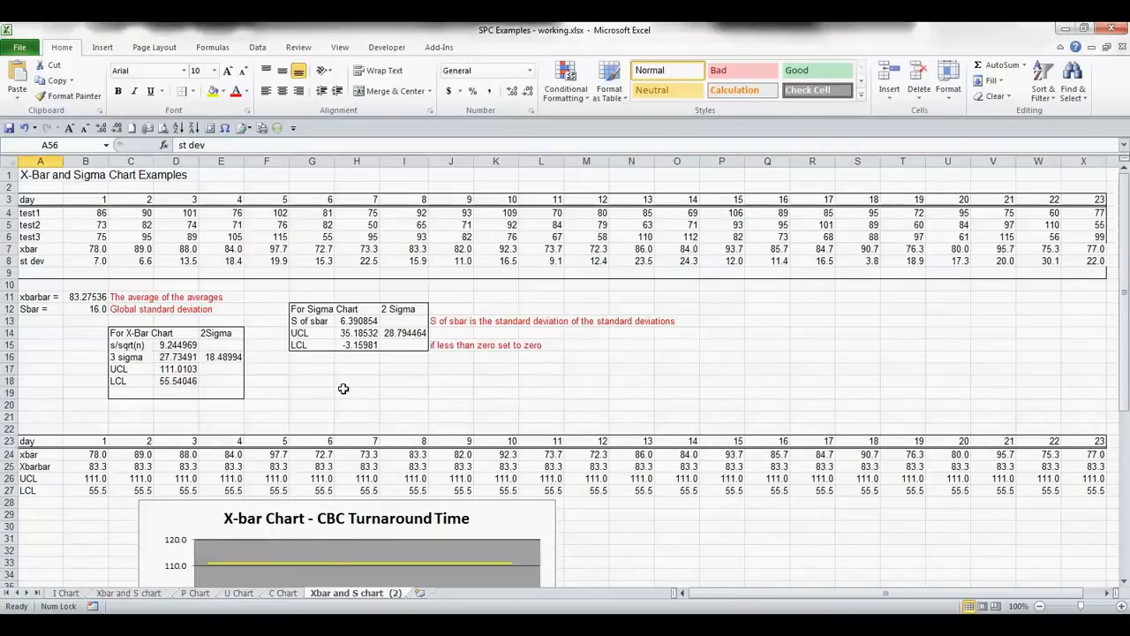
{"action": "scroll", "coordinate": [347, 397], "scroll_direction": "down", "scroll_amount": 13}
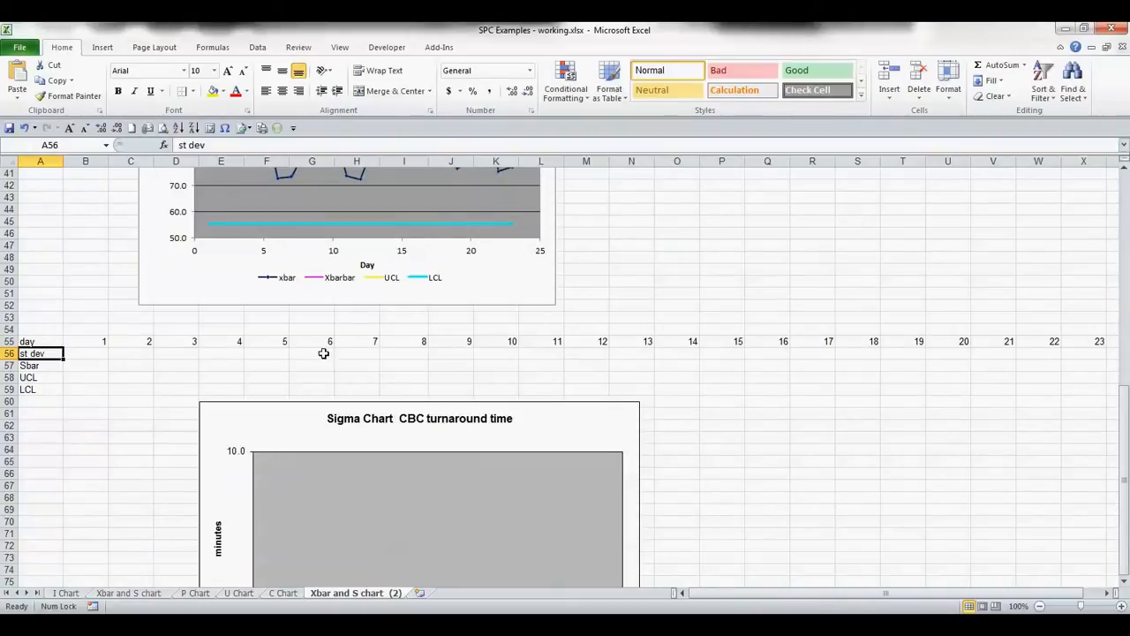
{"action": "scroll", "coordinate": [827, 319], "scroll_direction": "up", "scroll_amount": 13}
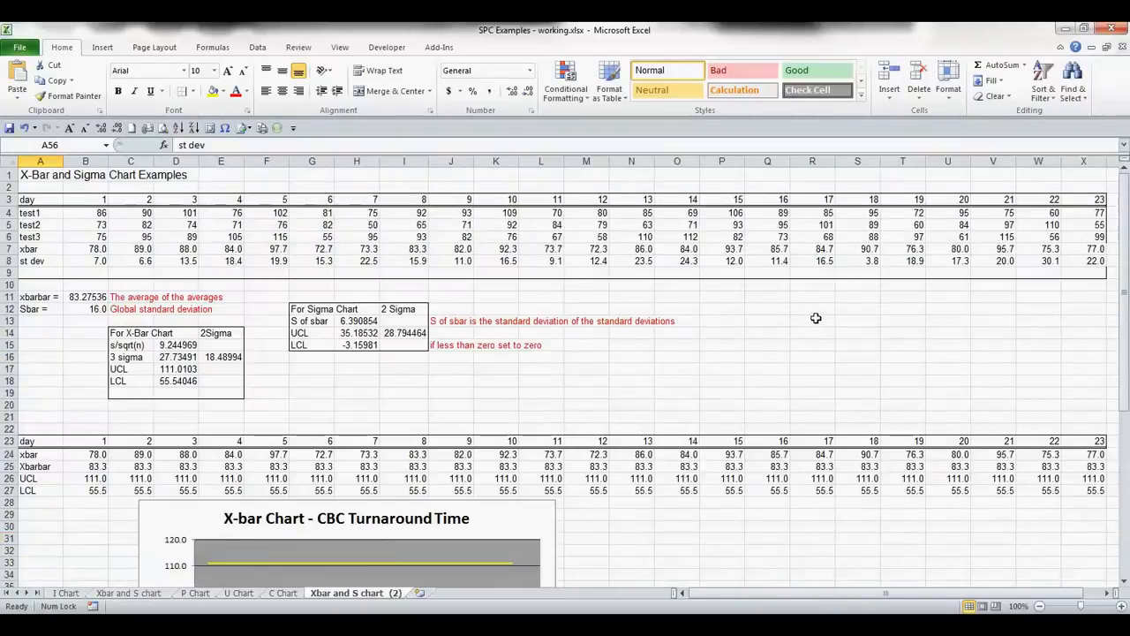
{"action": "scroll", "coordinate": [785, 323], "scroll_direction": "down", "scroll_amount": 12}
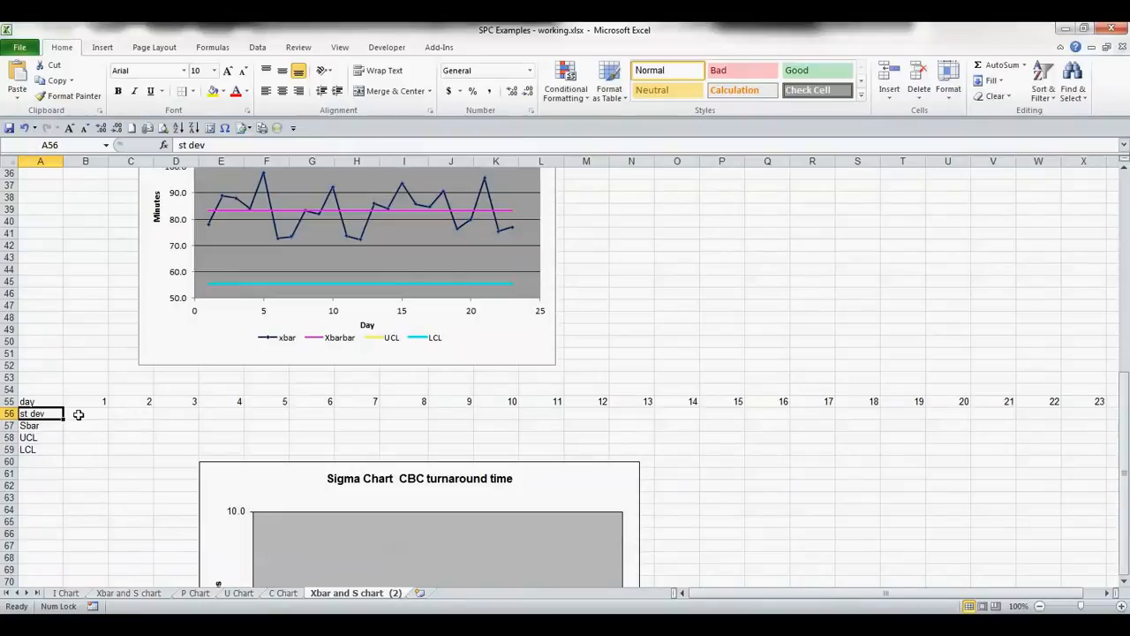
{"action": "scroll", "coordinate": [73, 417], "scroll_direction": "up", "scroll_amount": 12}
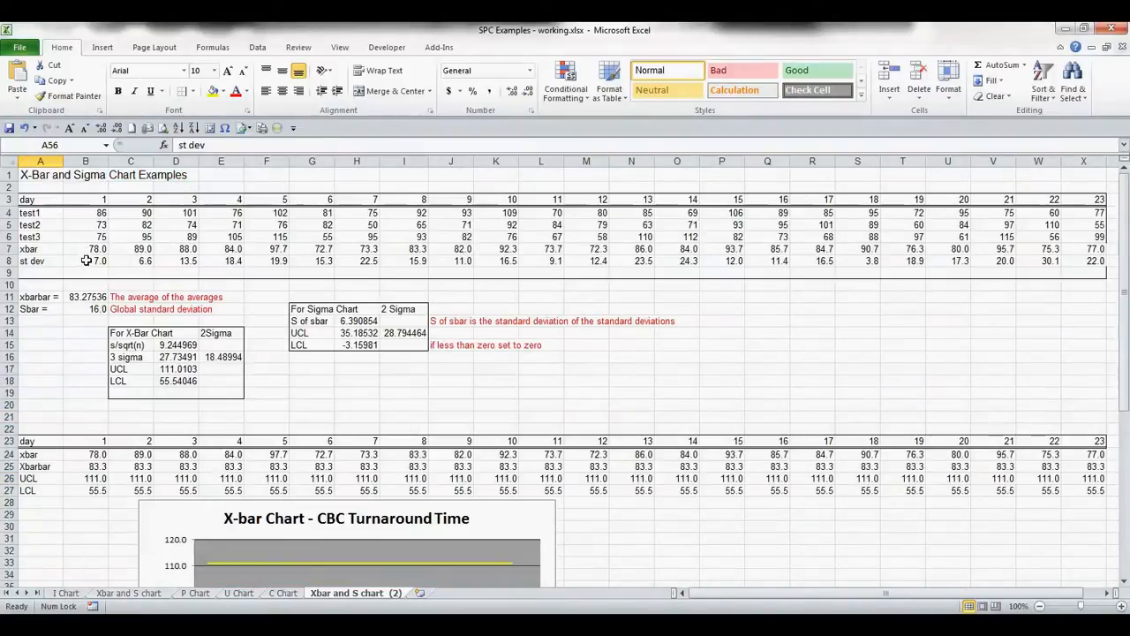
{"action": "left_click", "coordinate": [85, 260]}
{"action": "key", "text": "ctrl+shift+Right"}
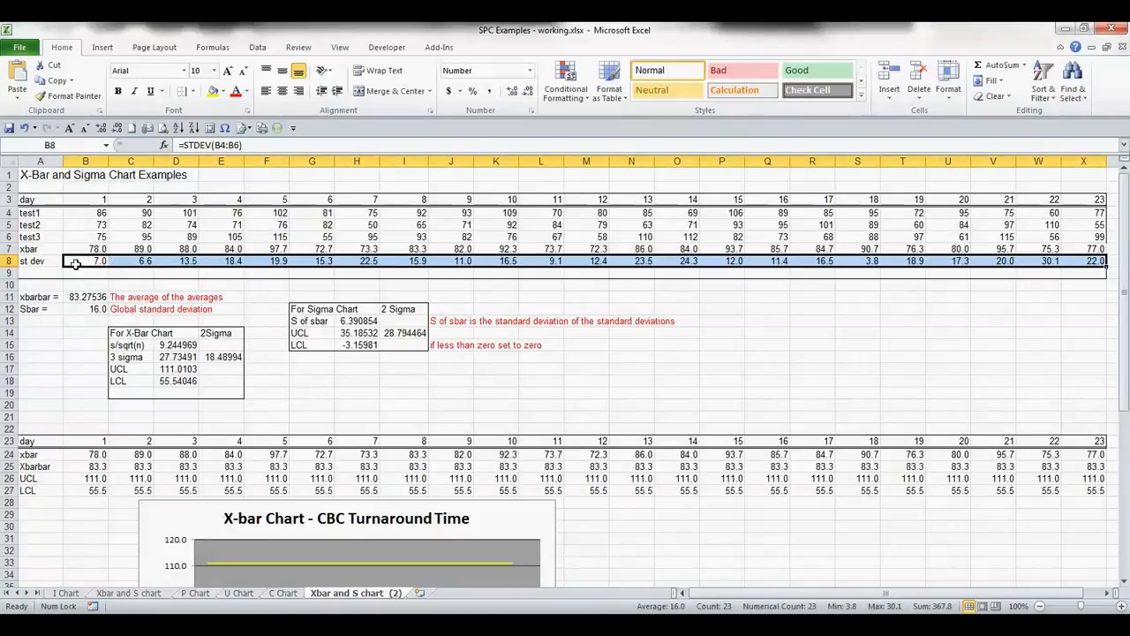
{"action": "left_click", "coordinate": [79, 262]}
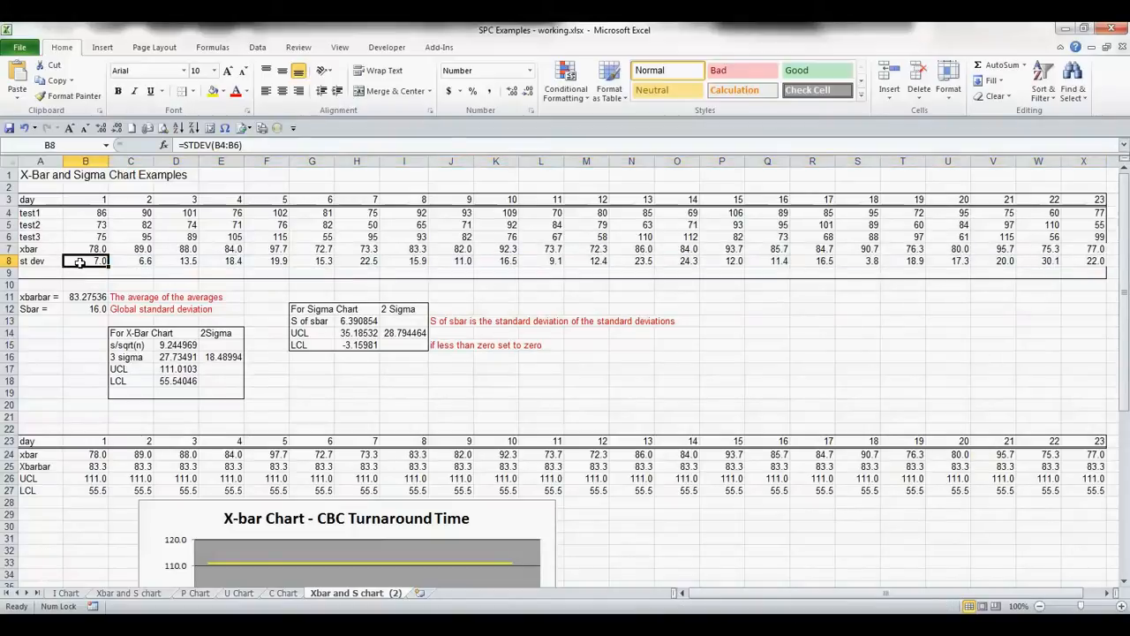
{"action": "double_click", "coordinate": [76, 265]}
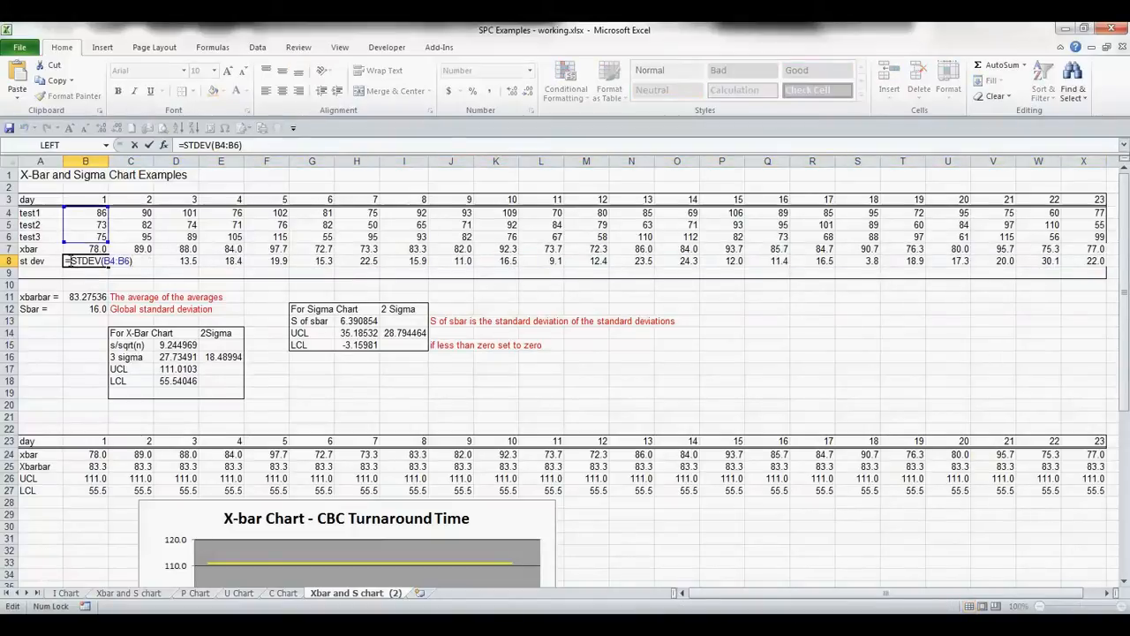
{"action": "key", "text": "Escape"}
{"action": "key", "text": "ctrl+shift+Right"}
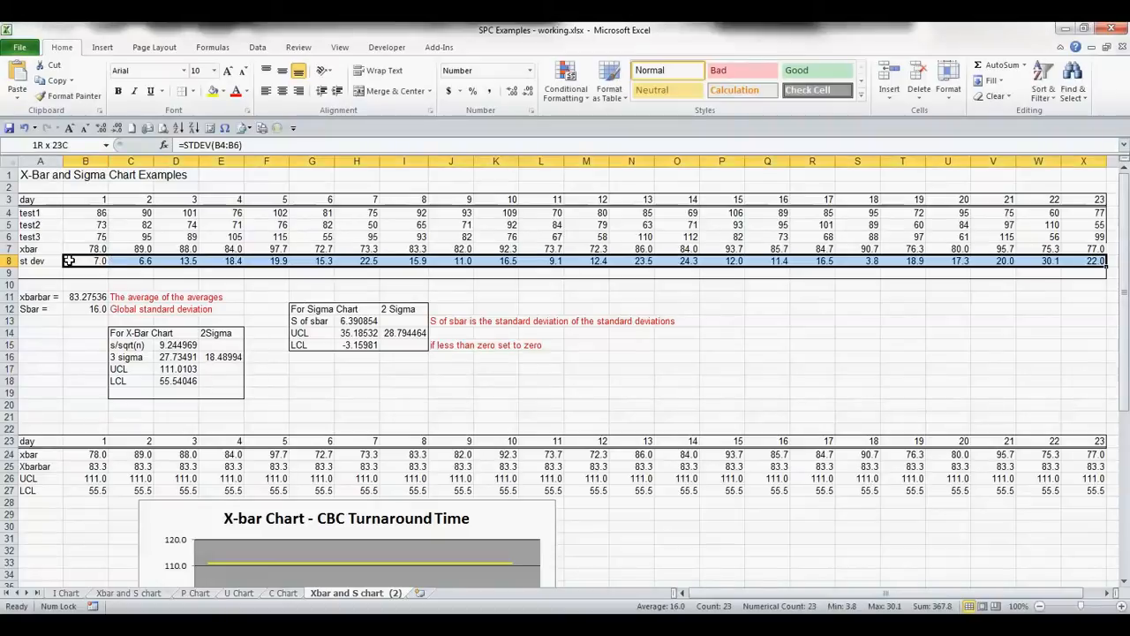
{"action": "key", "text": "ctrl+c"}
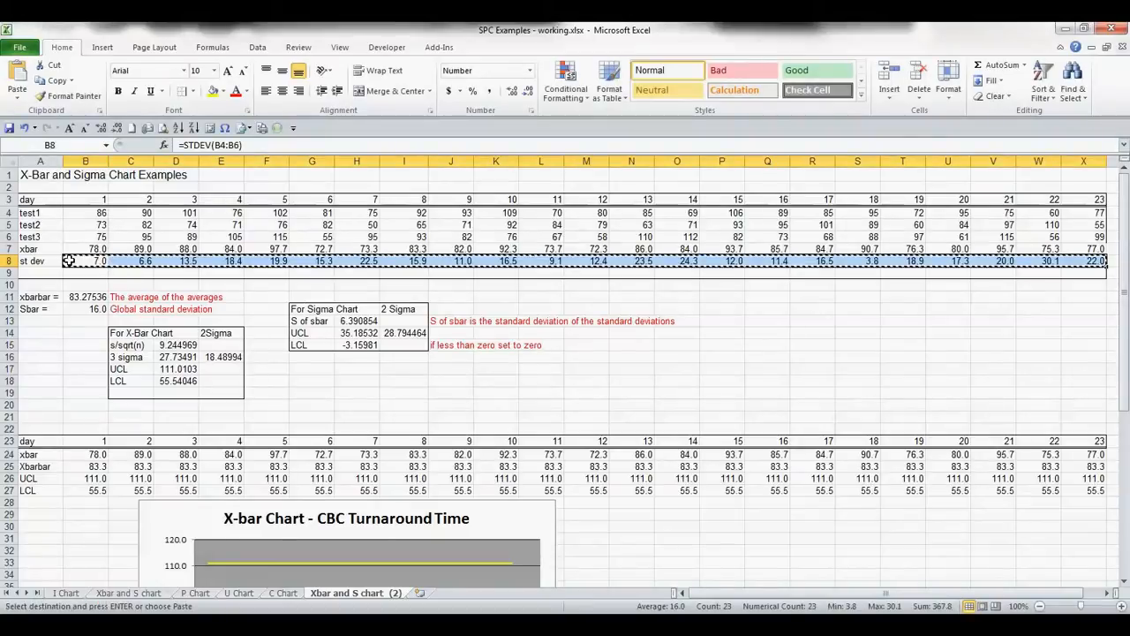
- Paste the copied standard deviations as values into the st dev row of the sigma chart data table
{"action": "scroll", "coordinate": [68, 265], "scroll_direction": "down", "scroll_amount": 5}
{"action": "scroll", "coordinate": [68, 274], "scroll_direction": "down", "scroll_amount": 7}
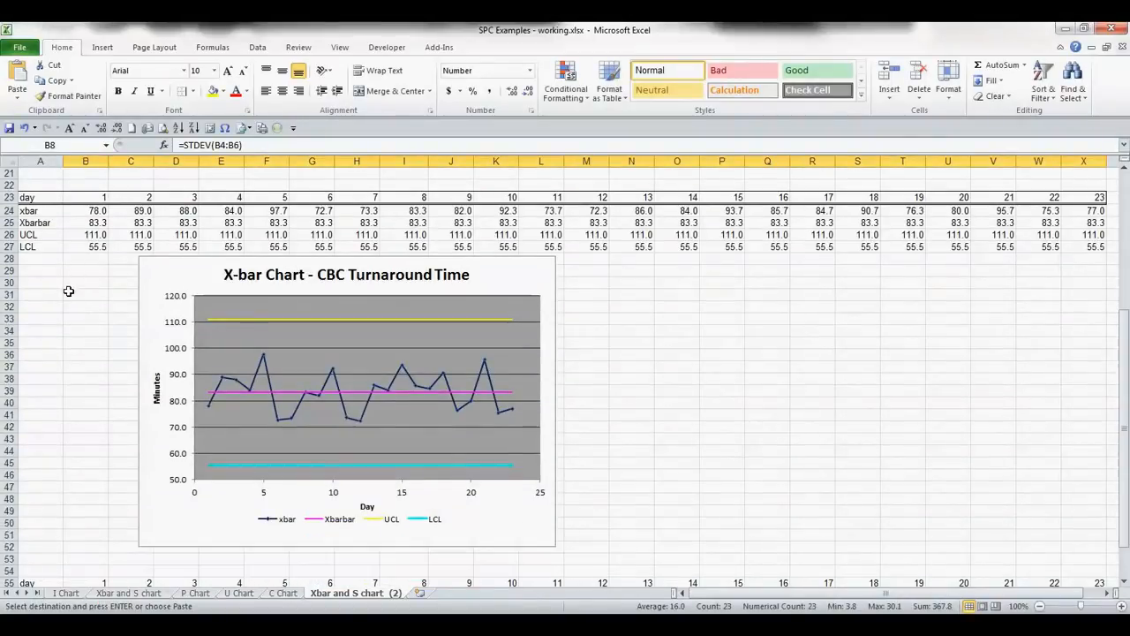
{"action": "left_click", "coordinate": [89, 416]}
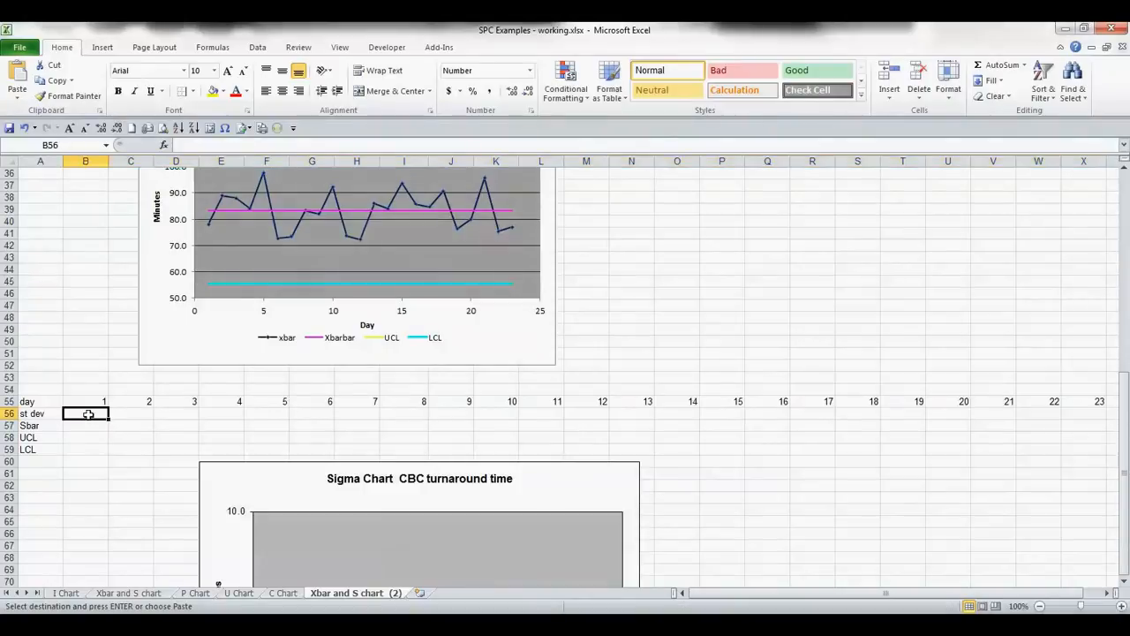
{"action": "key", "text": "alt+e"}
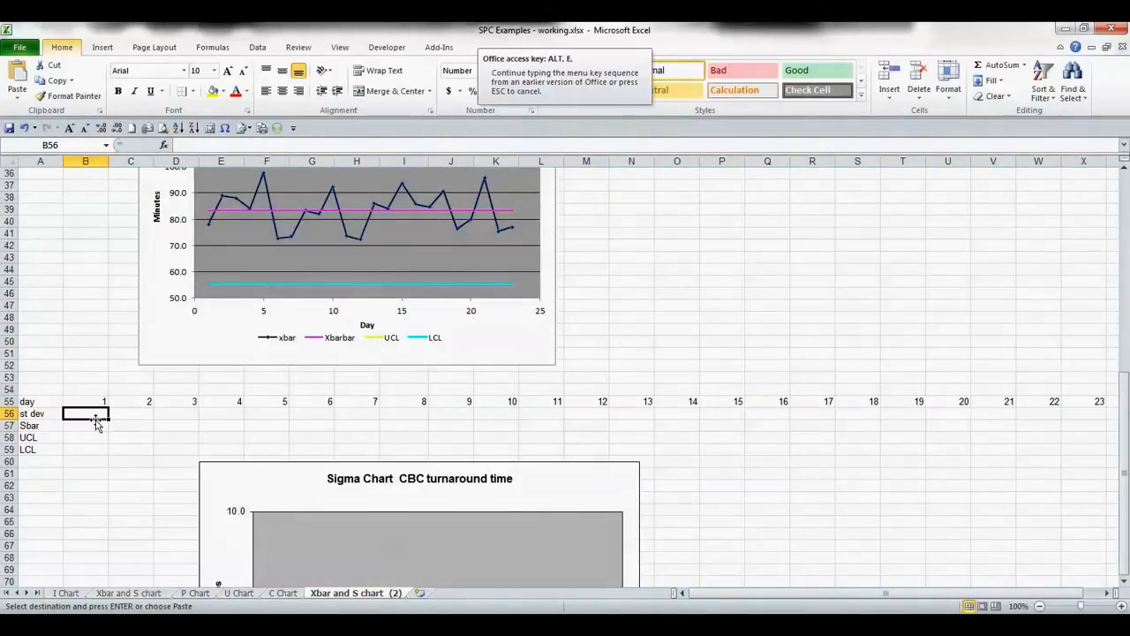
{"action": "key", "text": "s"}
{"action": "left_click", "coordinate": [628, 321]}
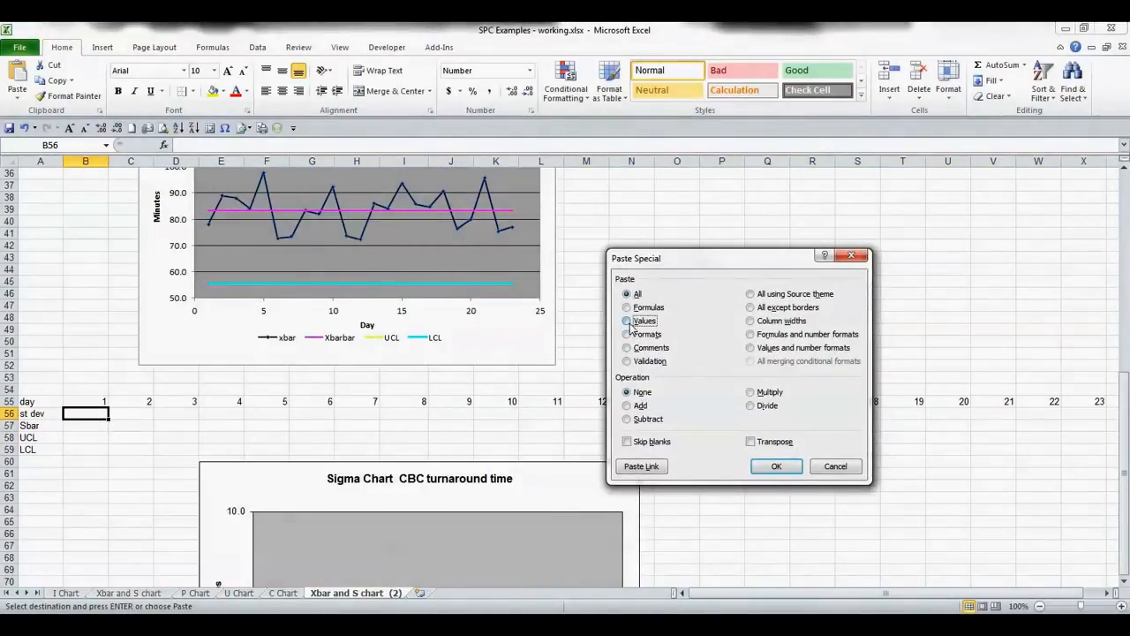
{"action": "left_click", "coordinate": [761, 465]}
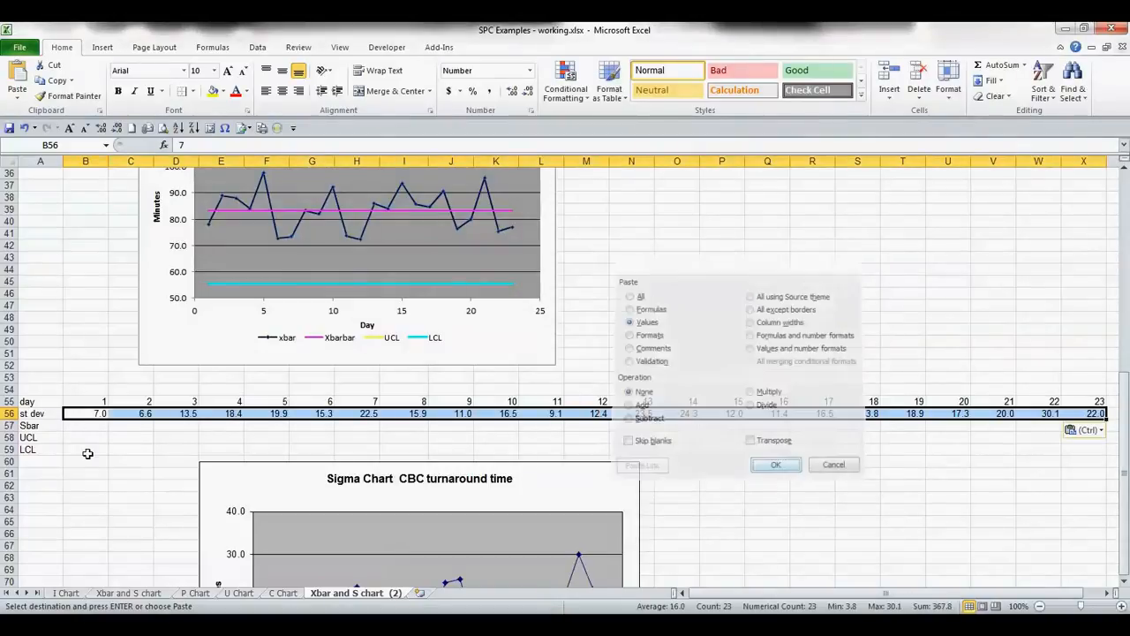
- Link the sigma chart table's first Sbar cell to the Sbar value with the absolute reference =$B$12
{"action": "scroll", "coordinate": [71, 444], "scroll_direction": "up", "scroll_amount": 2}
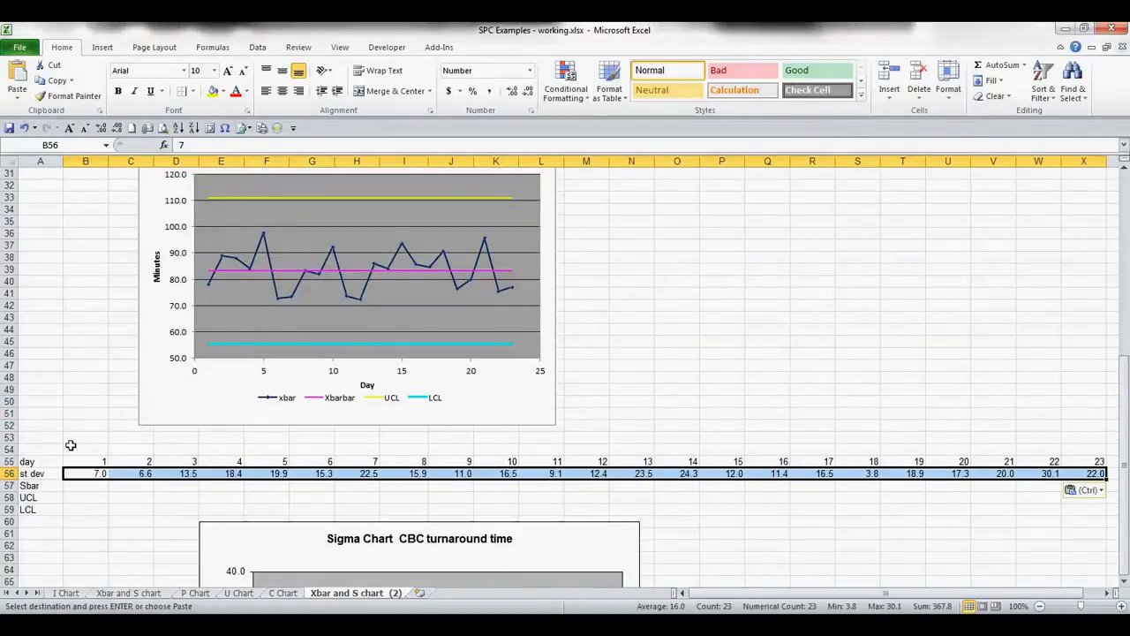
{"action": "scroll", "coordinate": [71, 442], "scroll_direction": "up", "scroll_amount": 10}
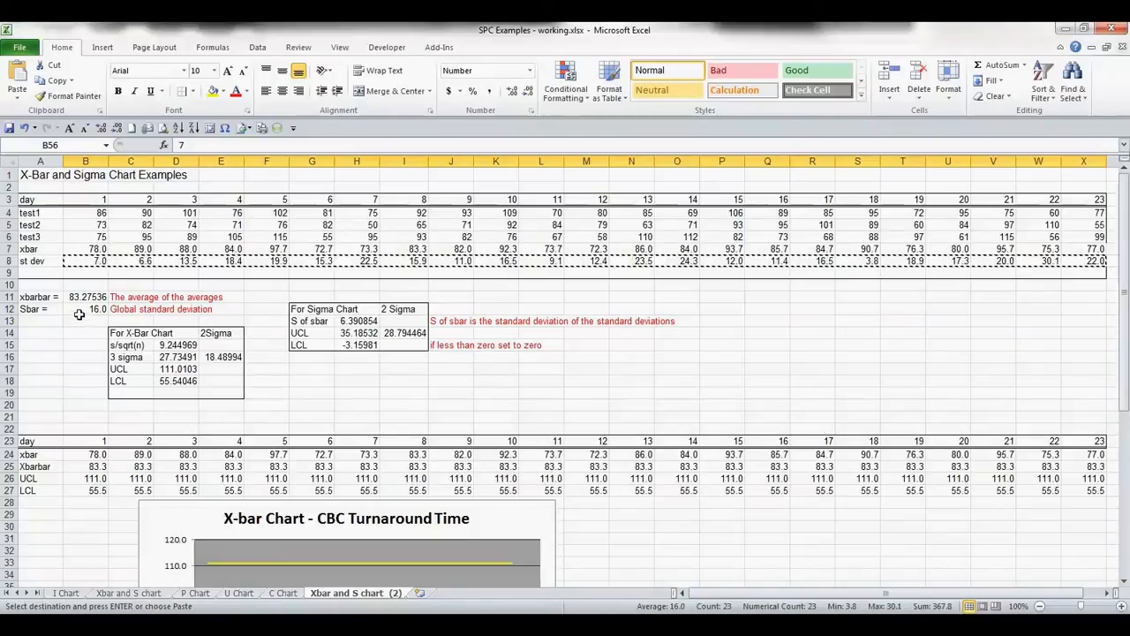
{"action": "left_click", "coordinate": [79, 314]}
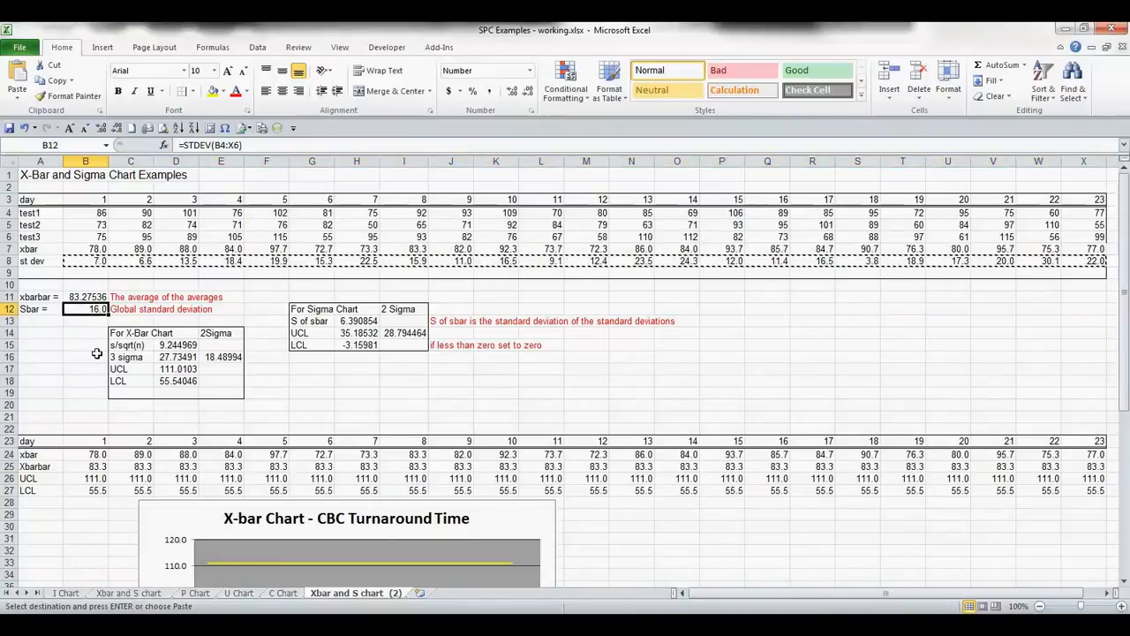
{"action": "scroll", "coordinate": [98, 353], "scroll_direction": "down", "scroll_amount": 18}
{"action": "scroll", "coordinate": [97, 353], "scroll_direction": "up", "scroll_amount": 5}
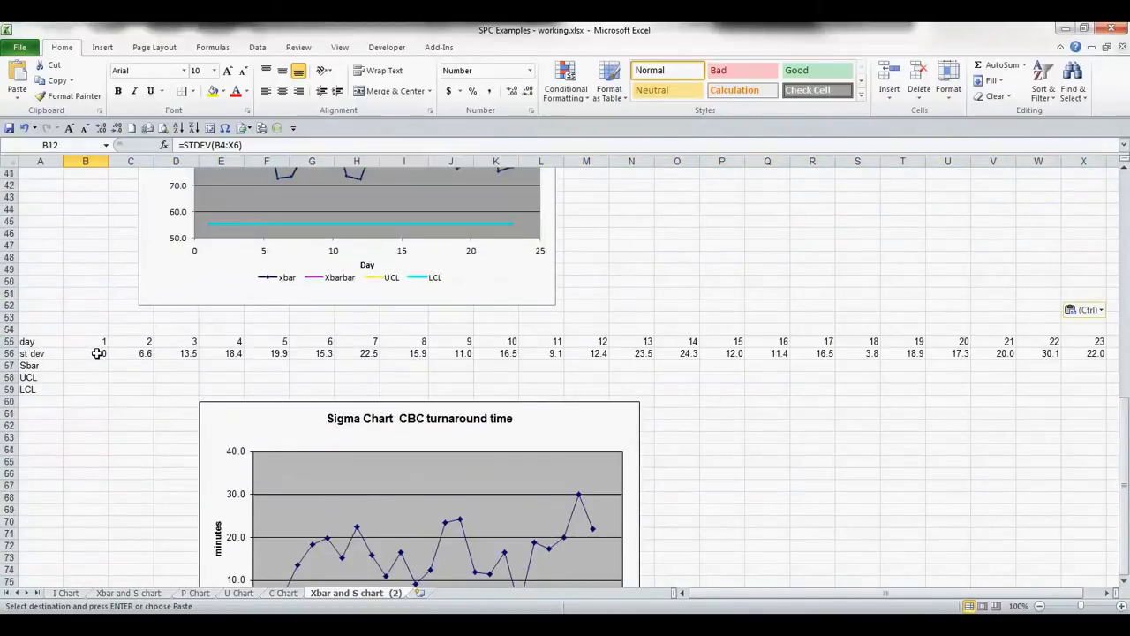
{"action": "left_click", "coordinate": [80, 365]}
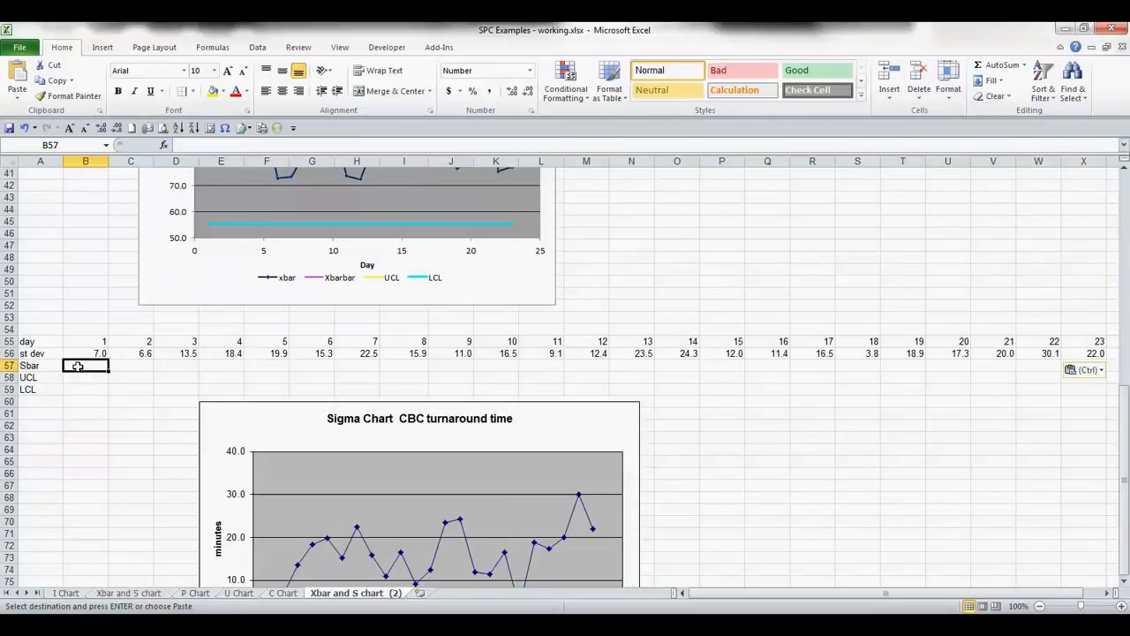
{"action": "type", "text": "="}
{"action": "scroll", "coordinate": [77, 358], "scroll_direction": "up", "scroll_amount": 13}
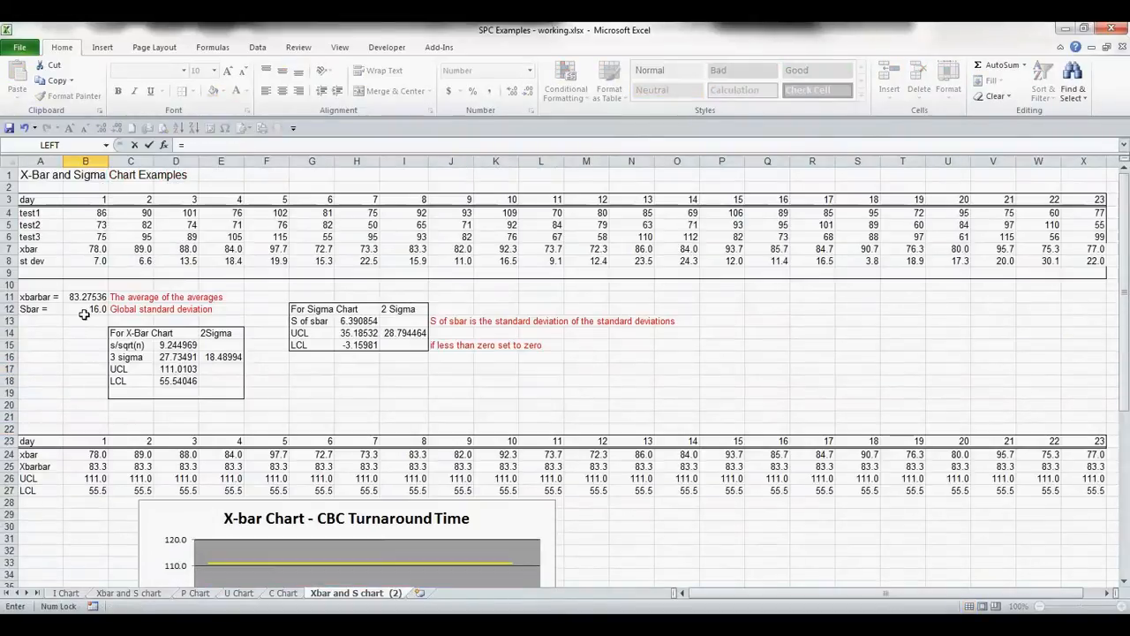
{"action": "left_click", "coordinate": [86, 310]}
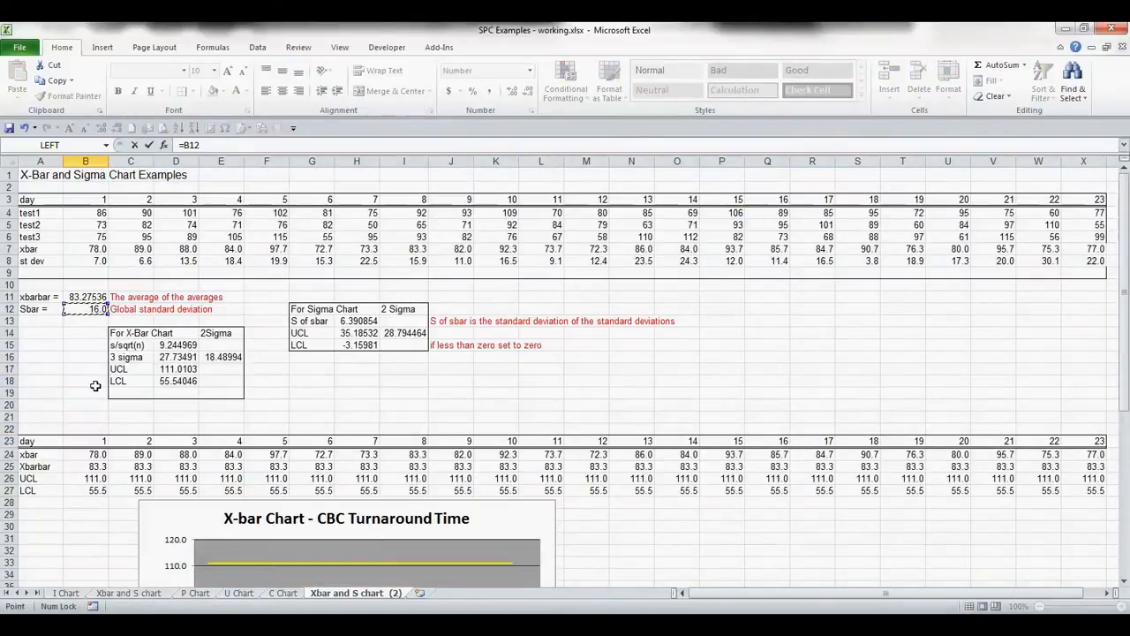
{"action": "key", "text": "F4"}
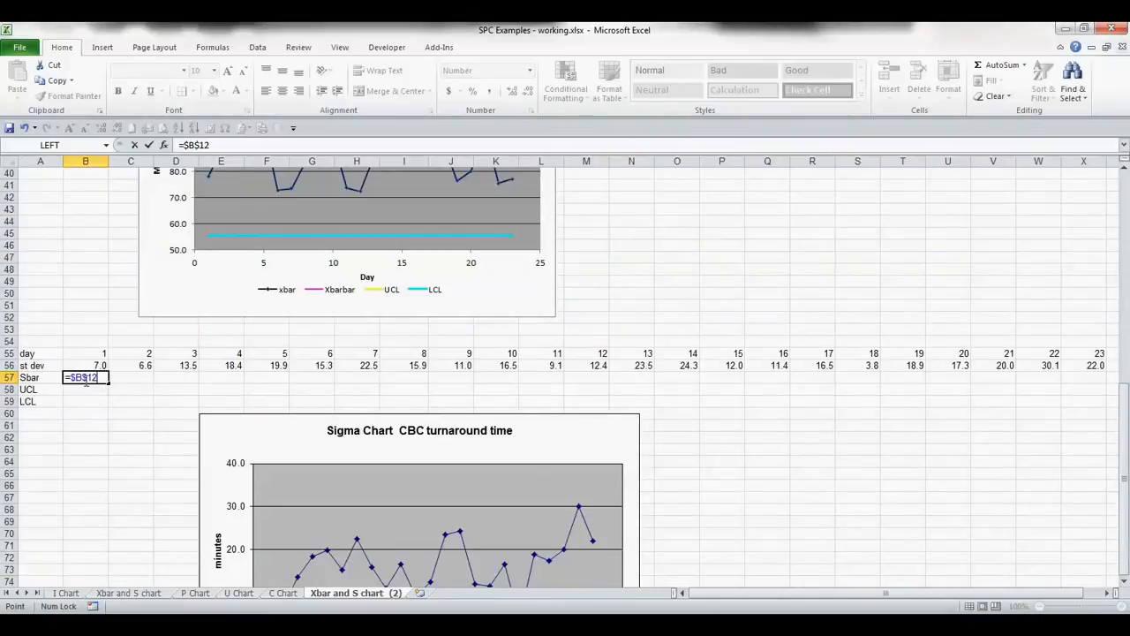
{"action": "key", "text": "Return"}
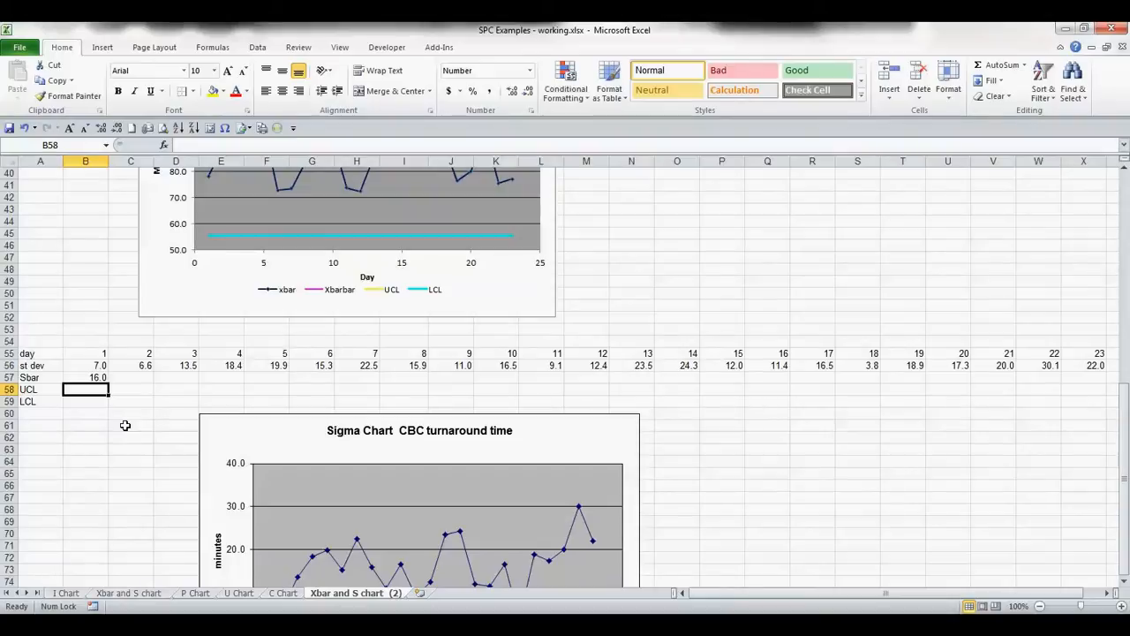
- Link the sigma chart table's first UCL cell to the 3-sigma UCL with the absolute reference =$H$14
{"action": "type", "text": "="}
{"action": "scroll", "coordinate": [126, 426], "scroll_direction": "up", "scroll_amount": 12}
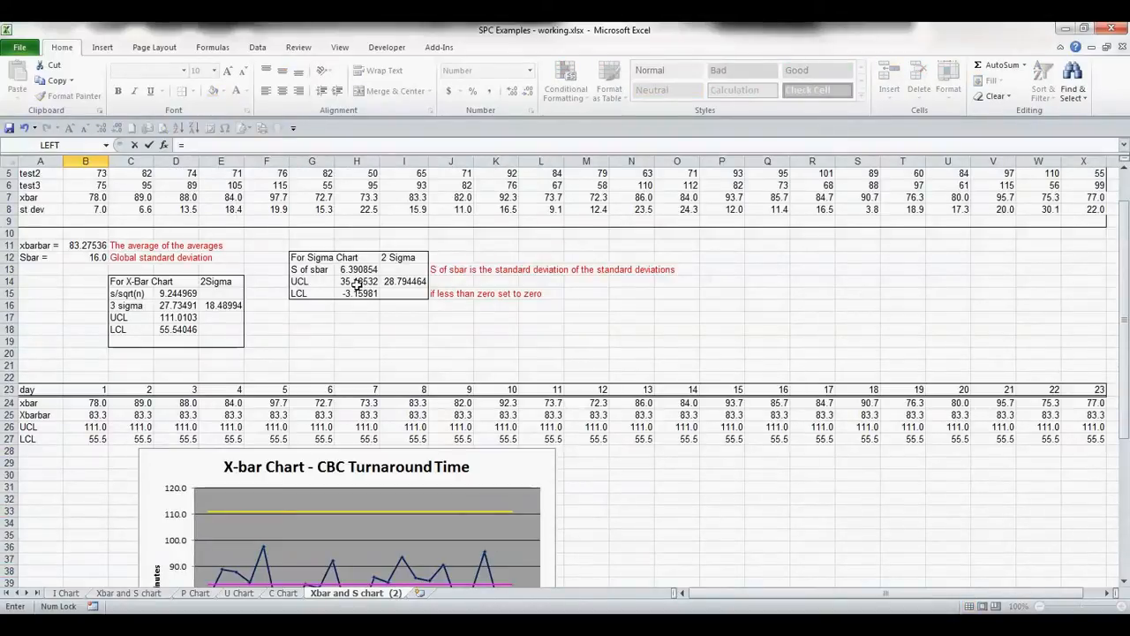
{"action": "left_click", "coordinate": [356, 283]}
{"action": "key", "text": "F4"}
{"action": "scroll", "coordinate": [224, 364], "scroll_direction": "down", "scroll_amount": 12}
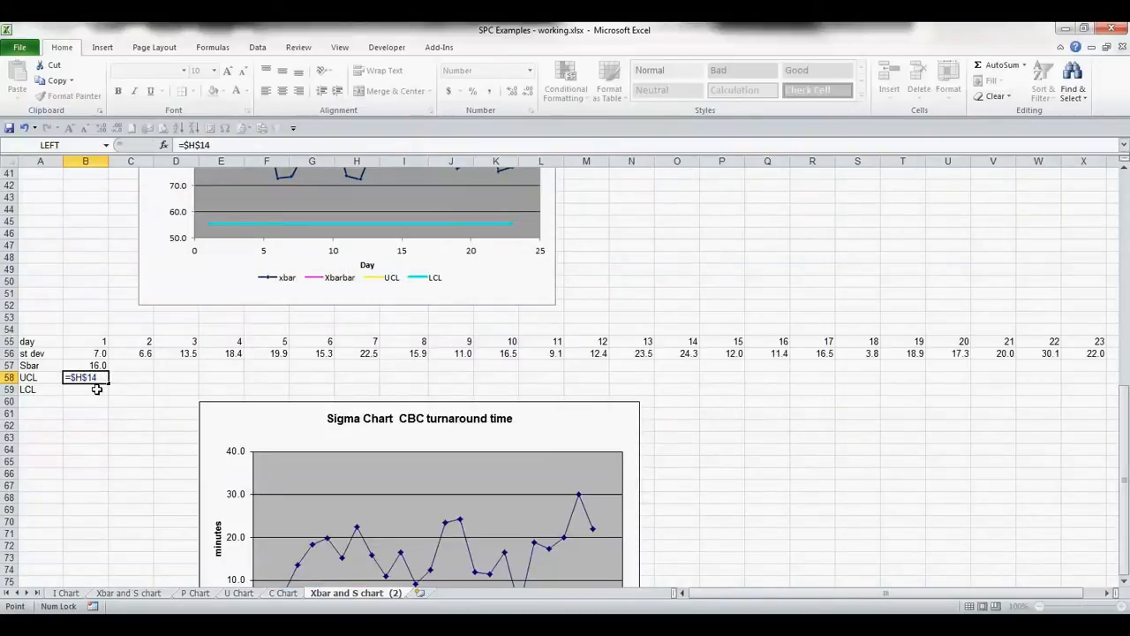
{"action": "key", "text": "Return"}
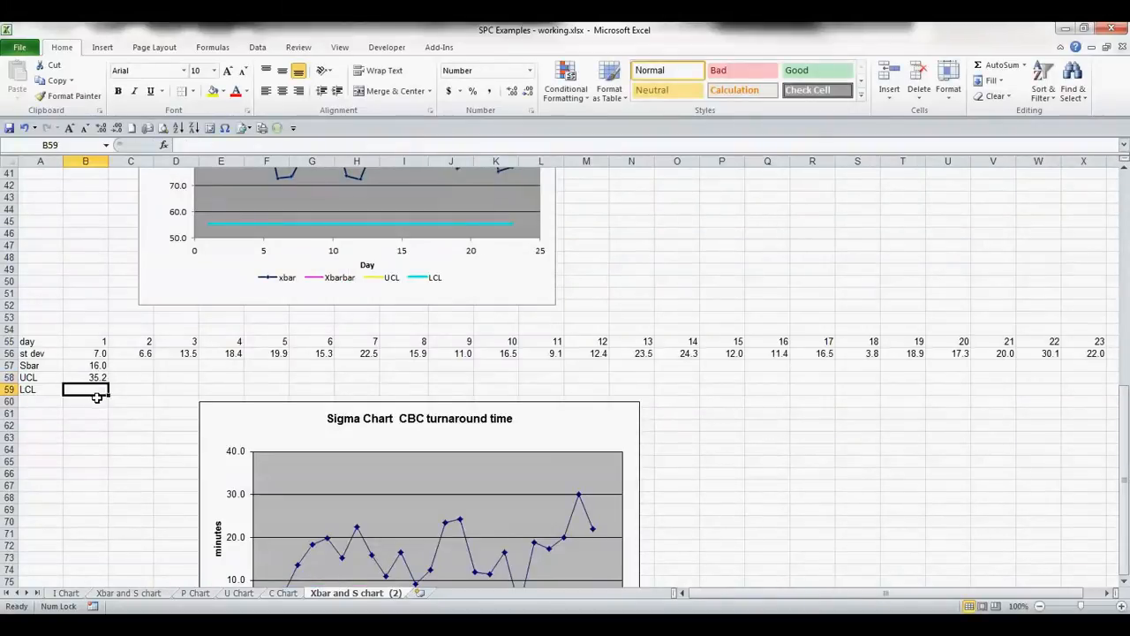
{"action": "type", "text": "="}
{"action": "scroll", "coordinate": [95, 381], "scroll_direction": "up", "scroll_amount": 13}
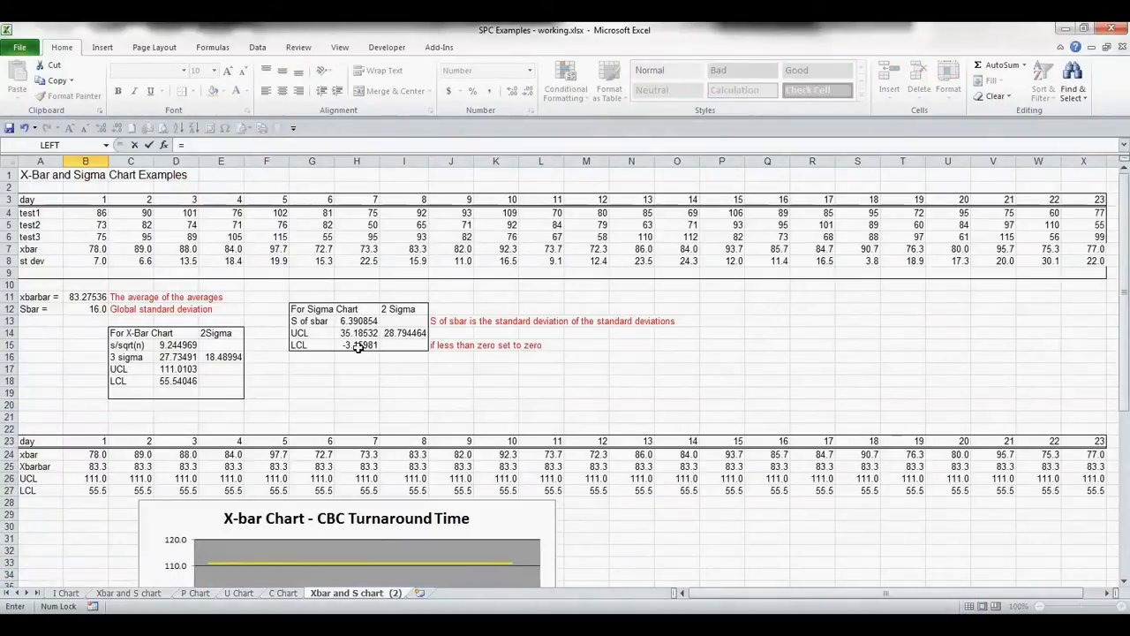
{"action": "left_click", "coordinate": [358, 348]}
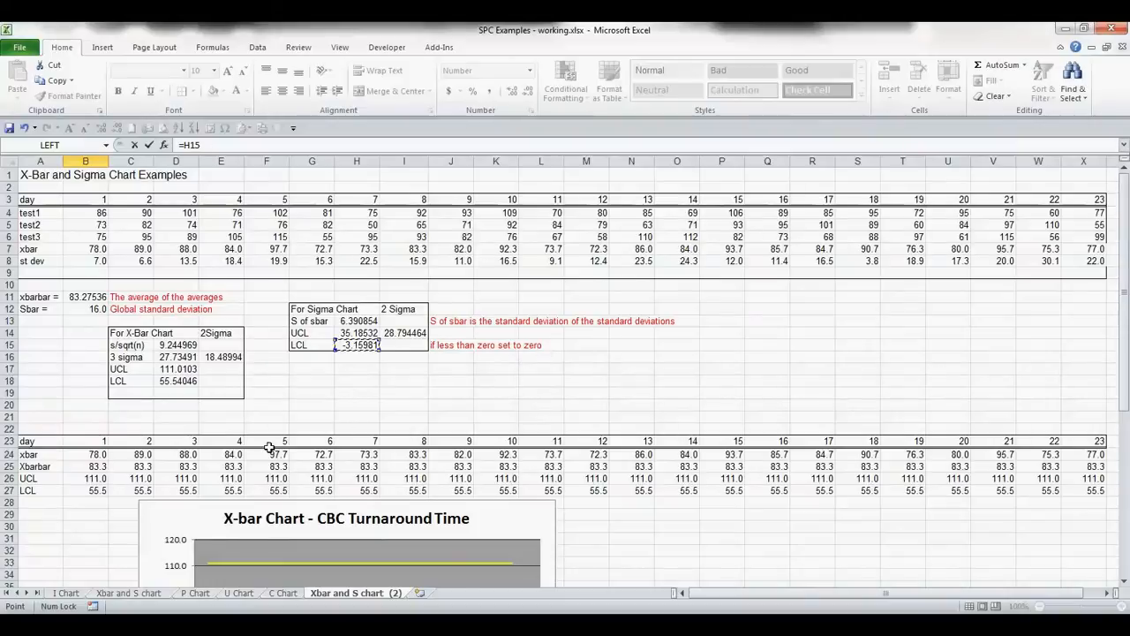
{"action": "scroll", "coordinate": [265, 446], "scroll_direction": "down", "scroll_amount": 13}
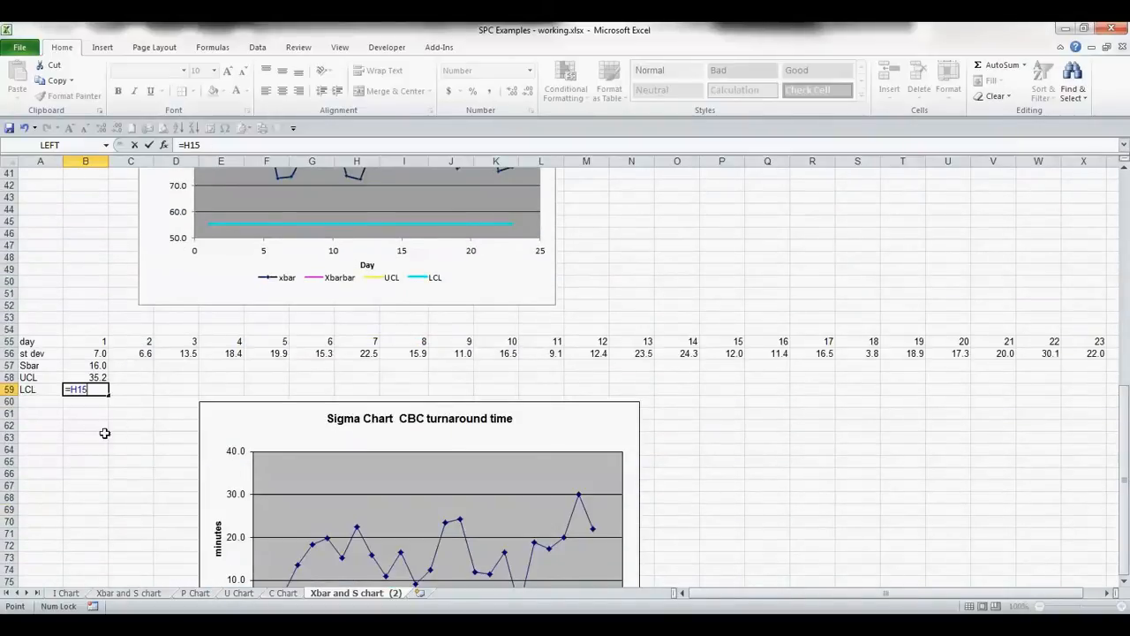
- Set the sigma chart table's first LCL cell to 0
{"action": "key", "text": "BackSpace"}
{"action": "key", "text": "BackSpace"}
{"action": "key", "text": "BackSpace"}
{"action": "key", "text": "BackSpace"}
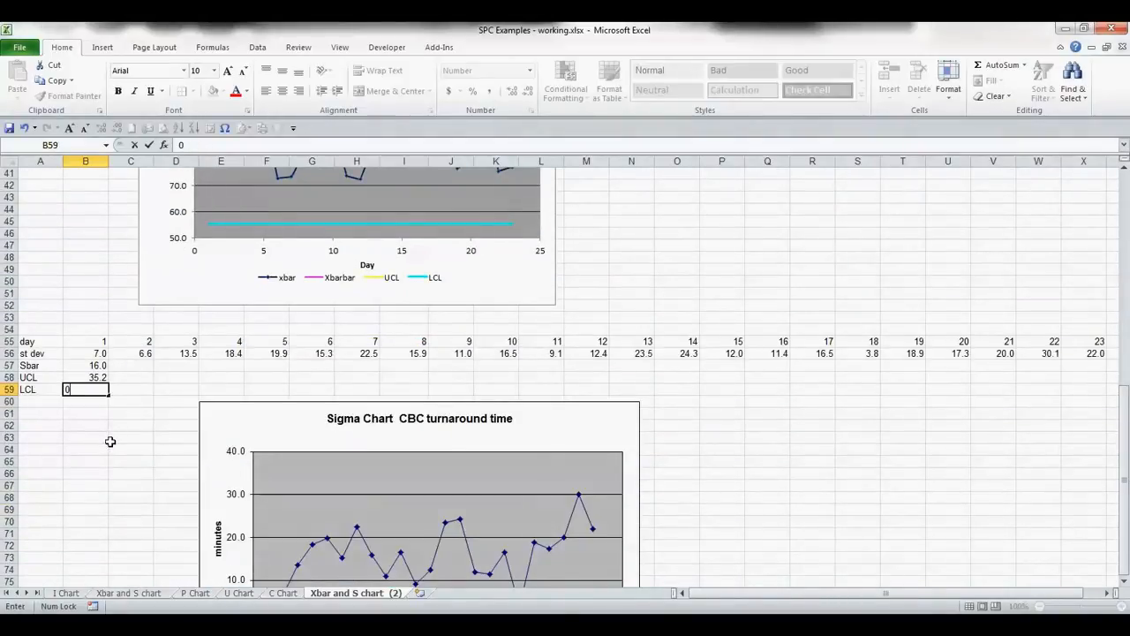
{"action": "key", "text": "ctrl+Return"}
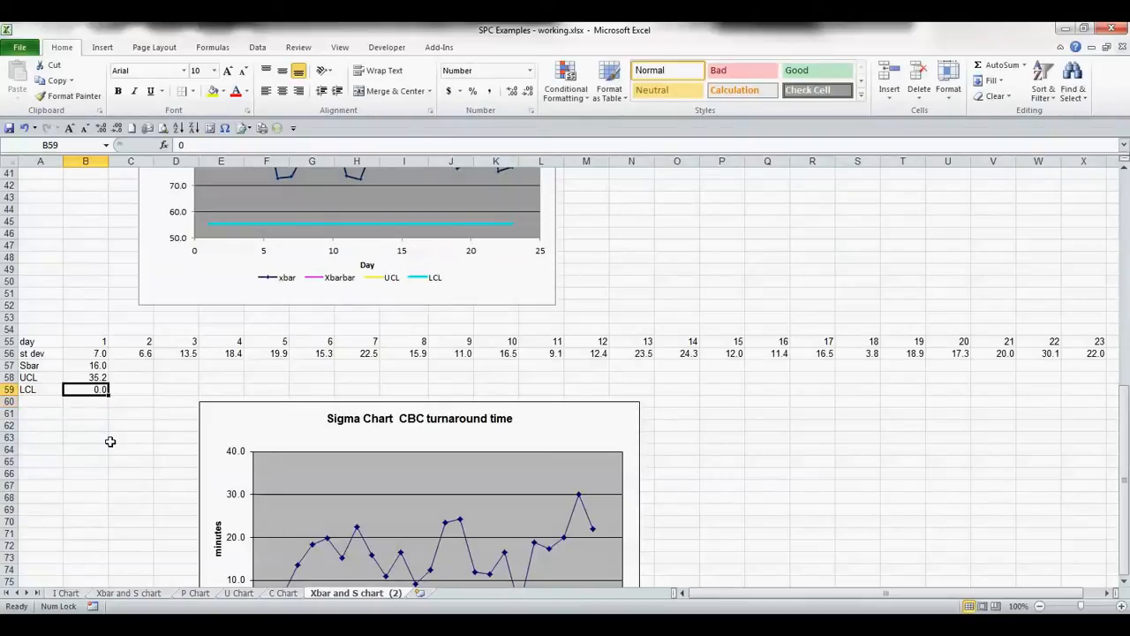
- Copy the first Sbar, UCL and LCL cells across all 23 day columns of the sigma chart table
{"action": "key", "text": "shift+Up"}
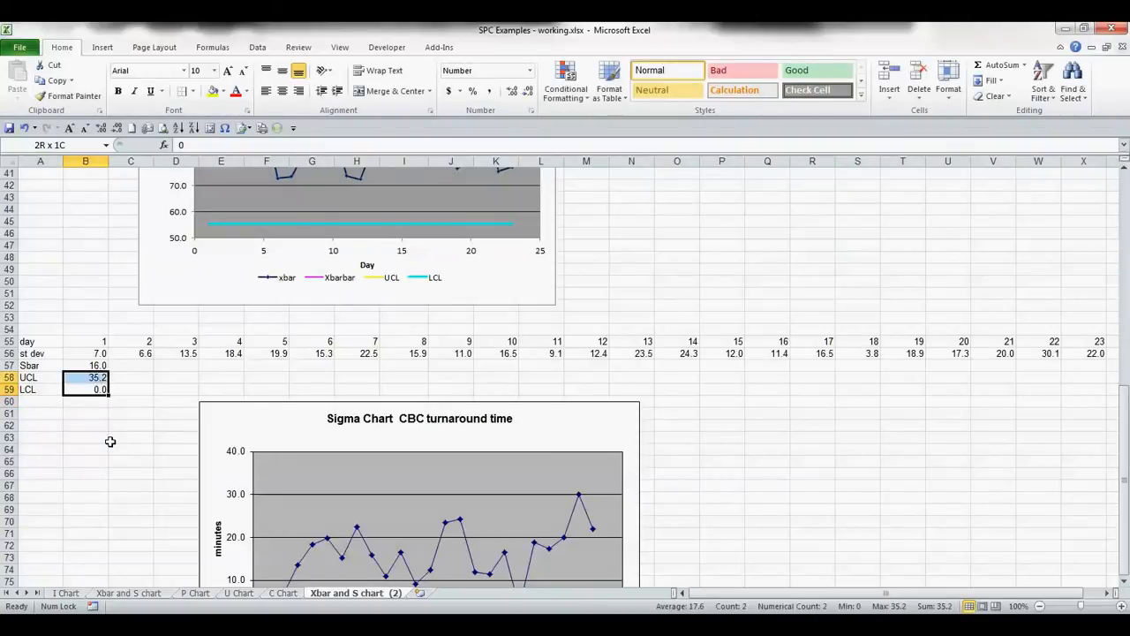
{"action": "key", "text": "shift+Up"}
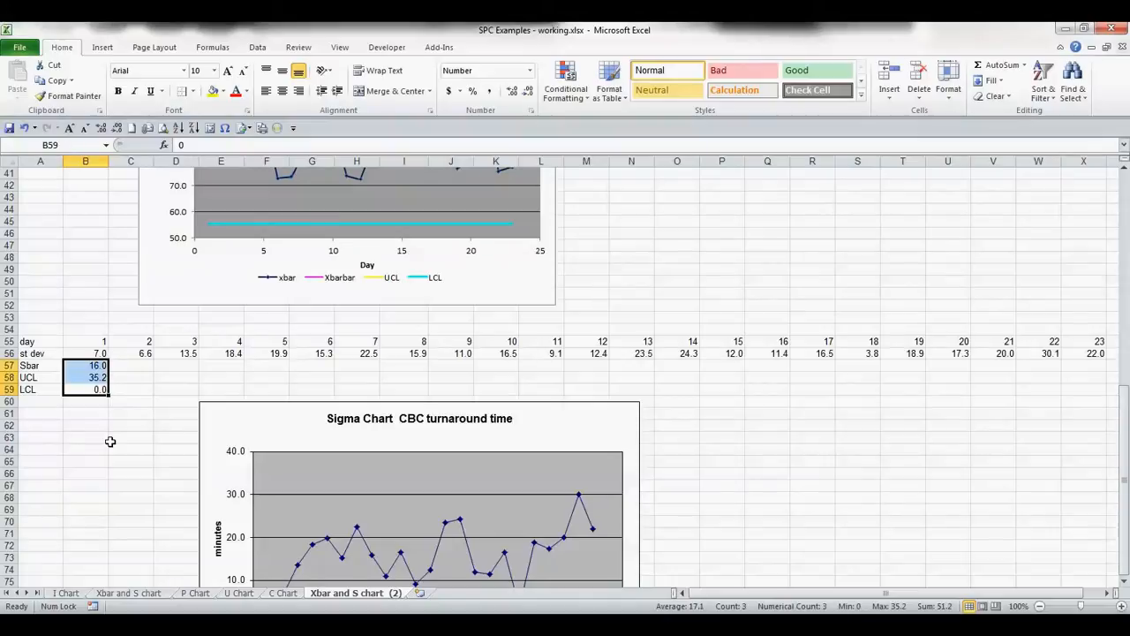
{"action": "key", "text": "ctrl+c"}
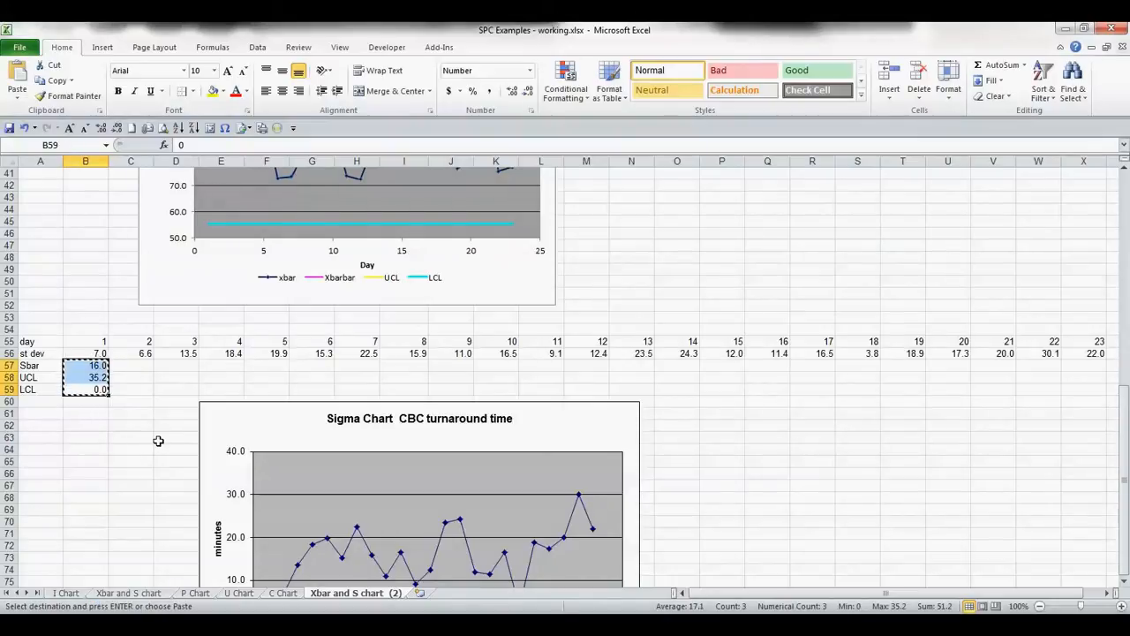
{"action": "key", "text": "shift+Right"}
{"action": "key", "text": "shift+Right"}
{"action": "key", "text": "shift+Right"}
{"action": "key", "text": "shift+Right"}
{"action": "key", "text": "shift+Right"}
{"action": "key", "text": "shift+Right"}
{"action": "key", "text": "shift+Right"}
{"action": "key", "text": "shift+Right"}
{"action": "key", "text": "shift+Right"}
{"action": "key", "text": "shift+Right"}
{"action": "key", "text": "shift+Right"}
{"action": "key", "text": "shift+Right"}
{"action": "key", "text": "shift+Right"}
{"action": "key", "text": "shift+Right"}
{"action": "key", "text": "shift+Right"}
{"action": "key", "text": "shift+Right"}
{"action": "key", "text": "shift+Right"}
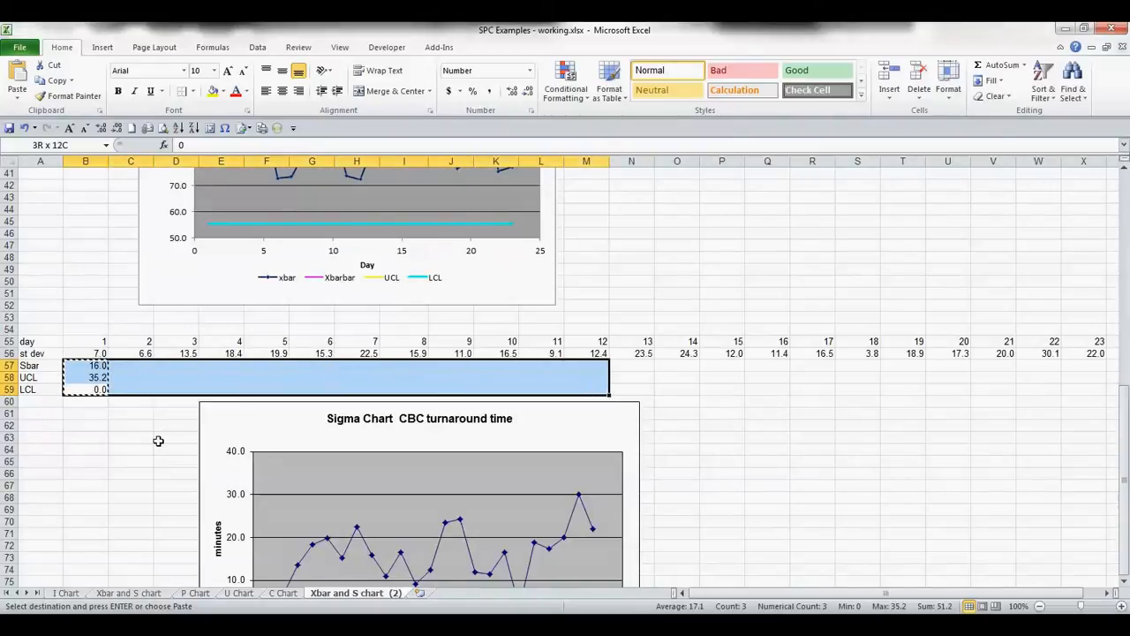
{"action": "key", "text": "shift+Right"}
{"action": "key", "text": "shift+Right"}
{"action": "key", "text": "shift+Right"}
{"action": "key", "text": "shift+Right"}
{"action": "key", "text": "shift+Right"}
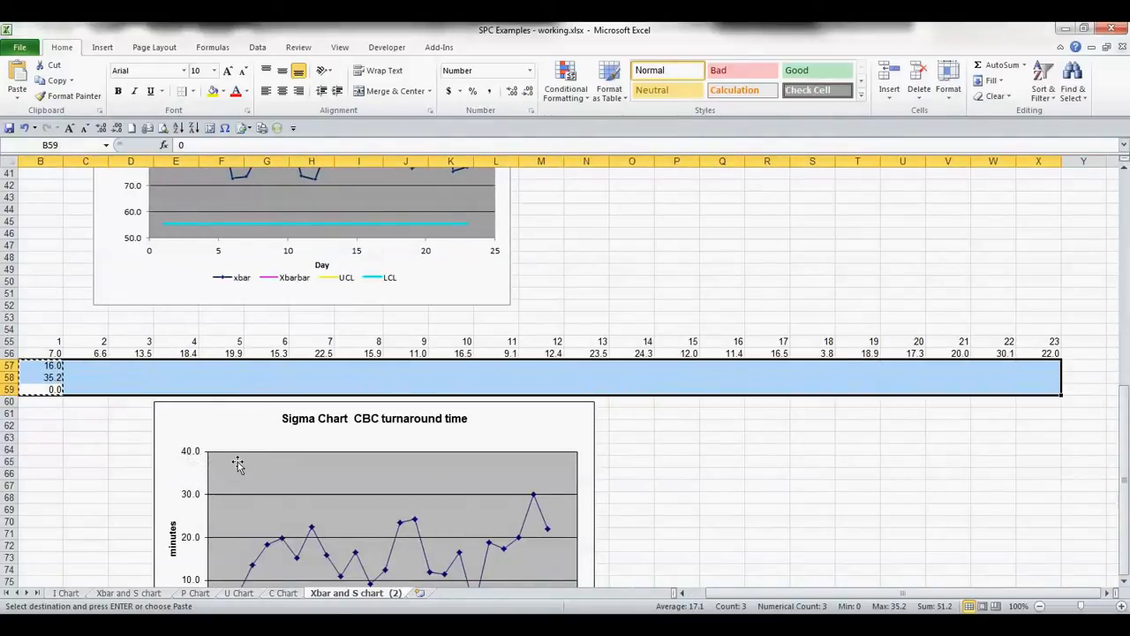
{"action": "key", "text": "ctrl+v"}
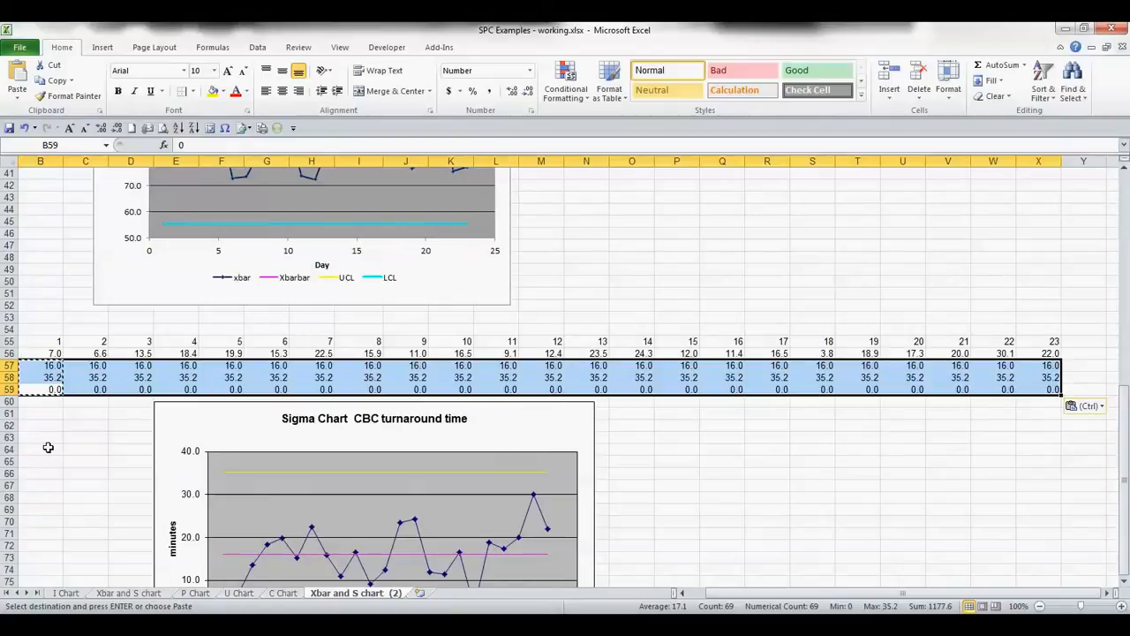
- Insert a scatter chart with straight lines and markers from the sigma chart table A55:X59
{"action": "key", "text": "Left"}
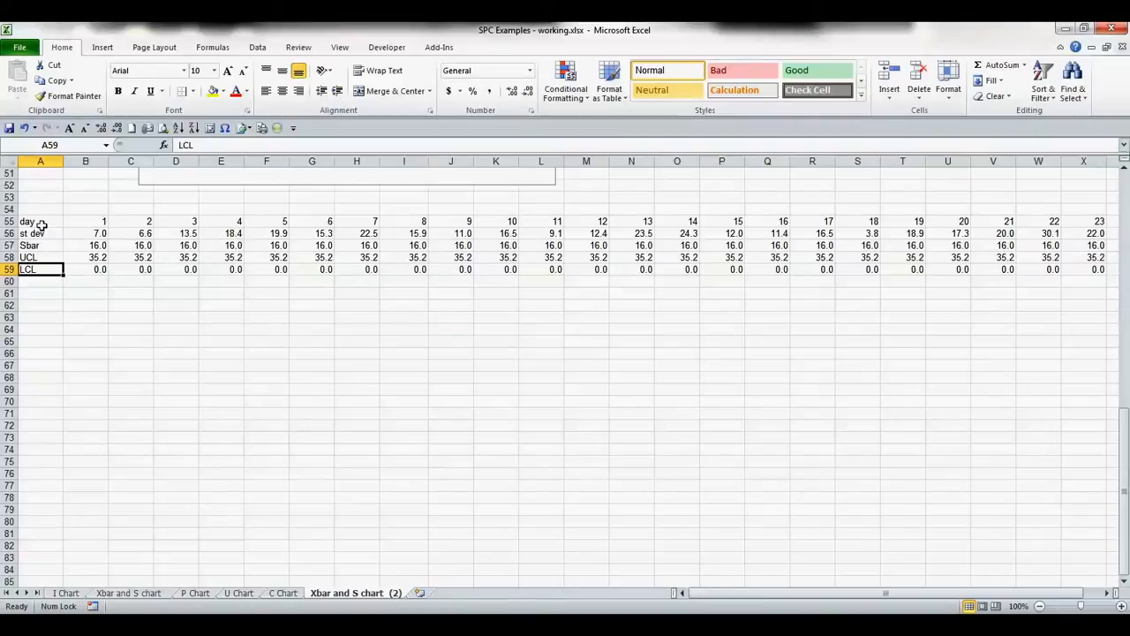
{"action": "left_click", "coordinate": [42, 226]}
{"action": "key", "text": "shift+Down"}
{"action": "key", "text": "shift+Down"}
{"action": "key", "text": "shift+Down"}
{"action": "key", "text": "shift+Down"}
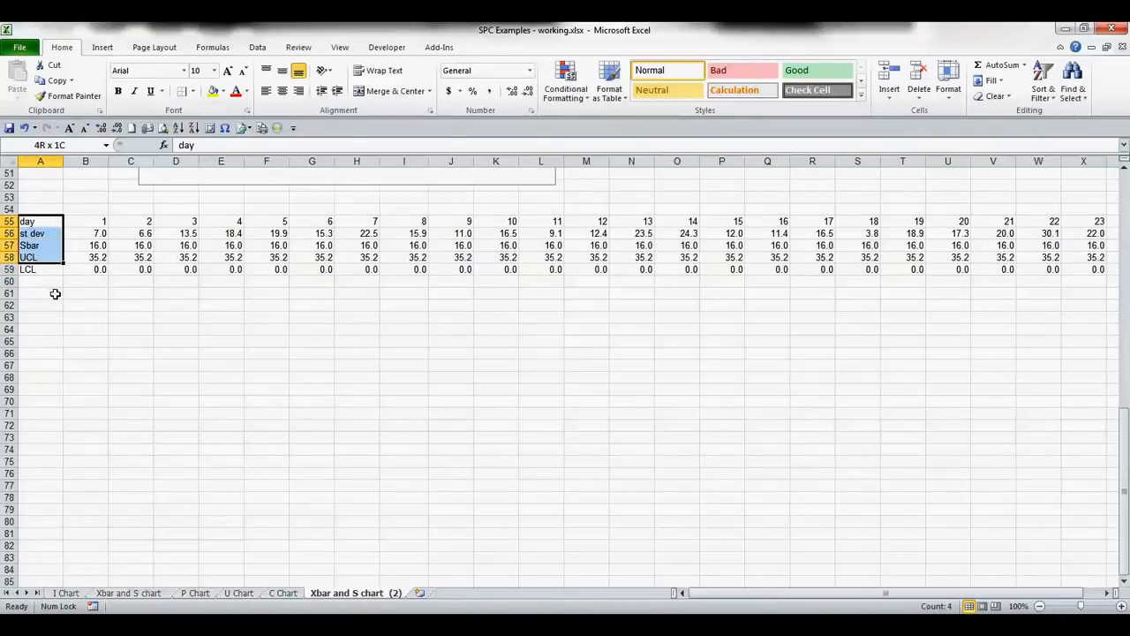
{"action": "left_click", "coordinate": [1098, 268], "text": "shift"}
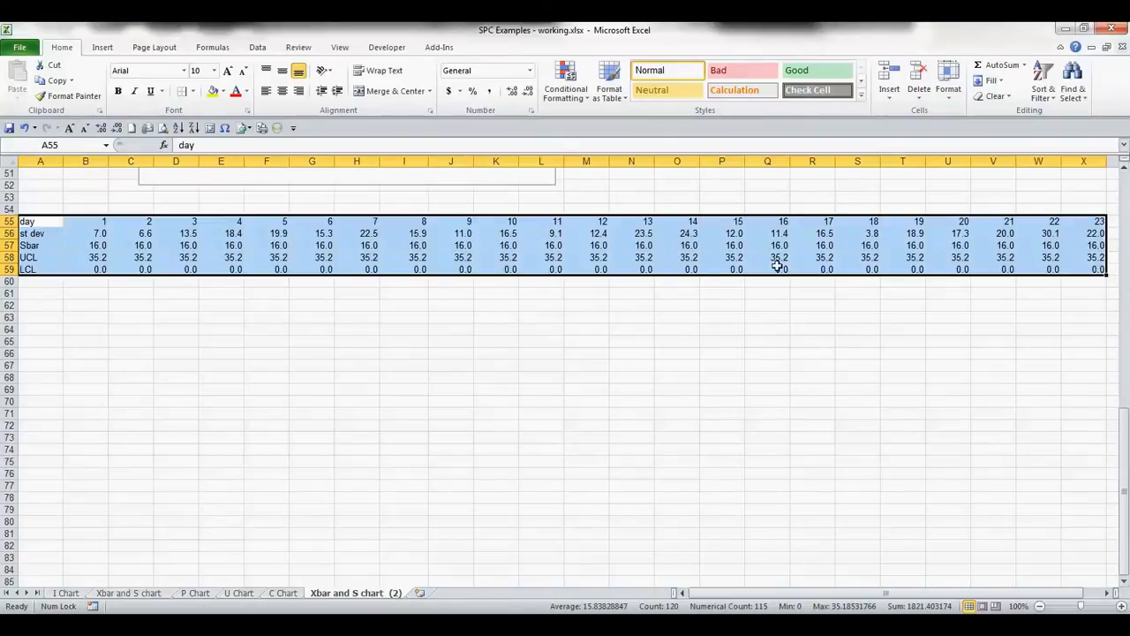
{"action": "scroll", "coordinate": [289, 299], "scroll_direction": "up", "scroll_amount": 17}
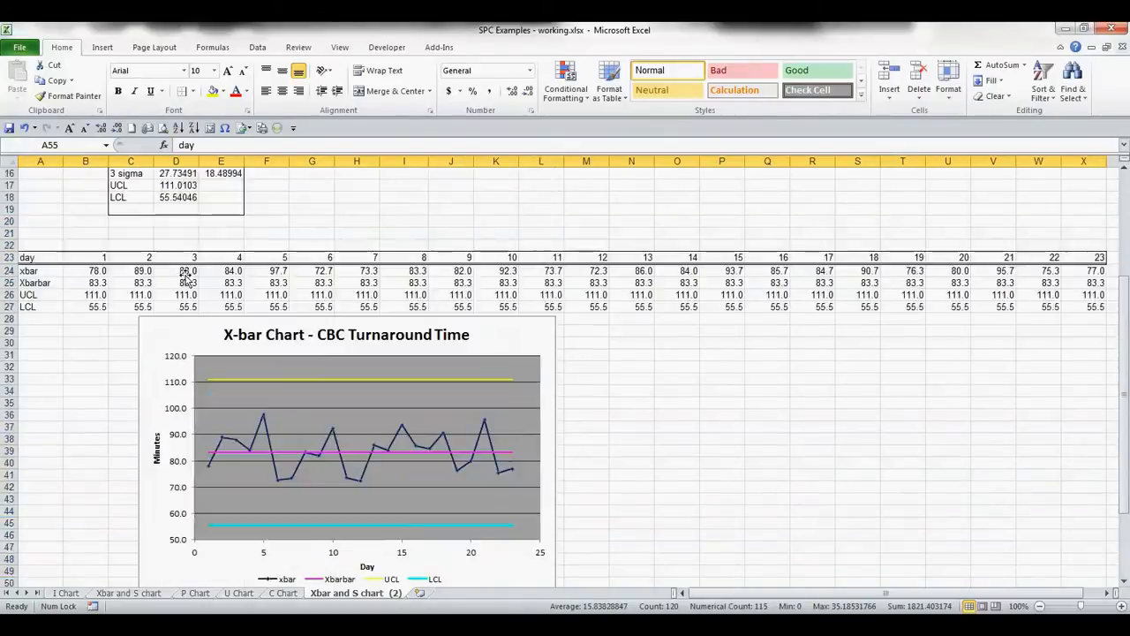
{"action": "scroll", "coordinate": [437, 287], "scroll_direction": "down", "scroll_amount": 13}
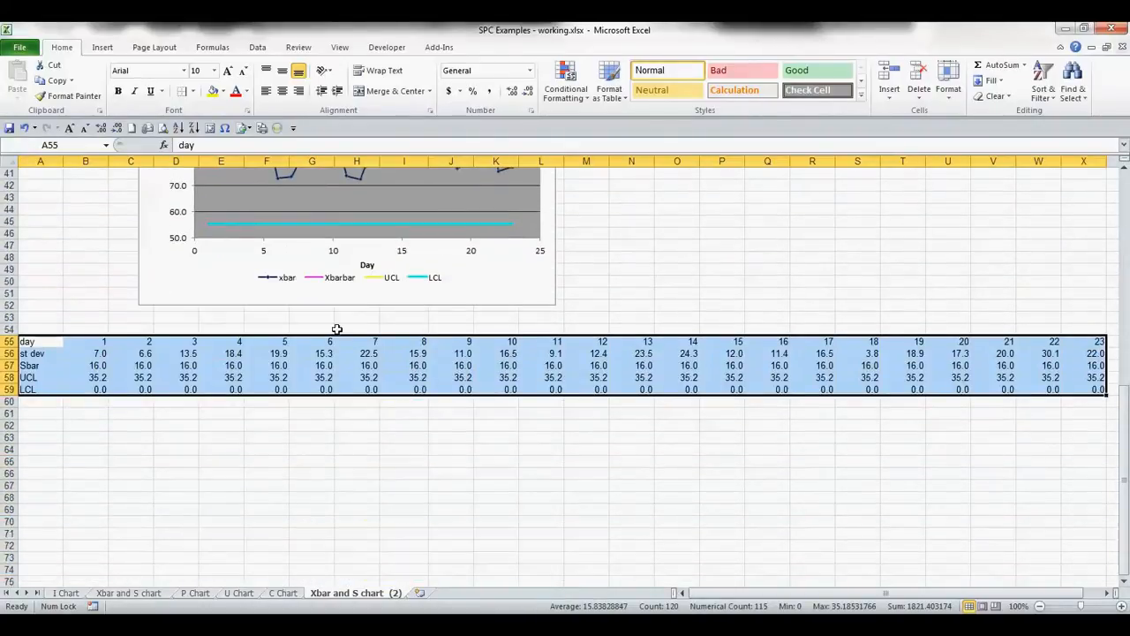
{"action": "scroll", "coordinate": [292, 291], "scroll_direction": "up", "scroll_amount": 13}
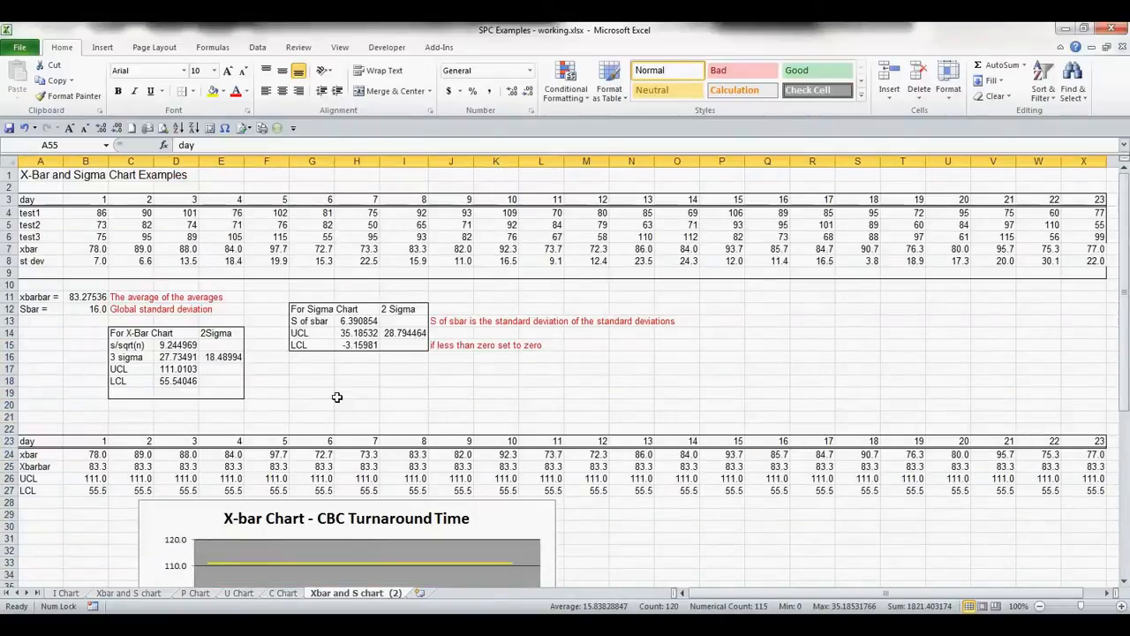
{"action": "scroll", "coordinate": [265, 380], "scroll_direction": "down", "scroll_amount": 13}
{"action": "scroll", "coordinate": [270, 433], "scroll_direction": "up", "scroll_amount": 2}
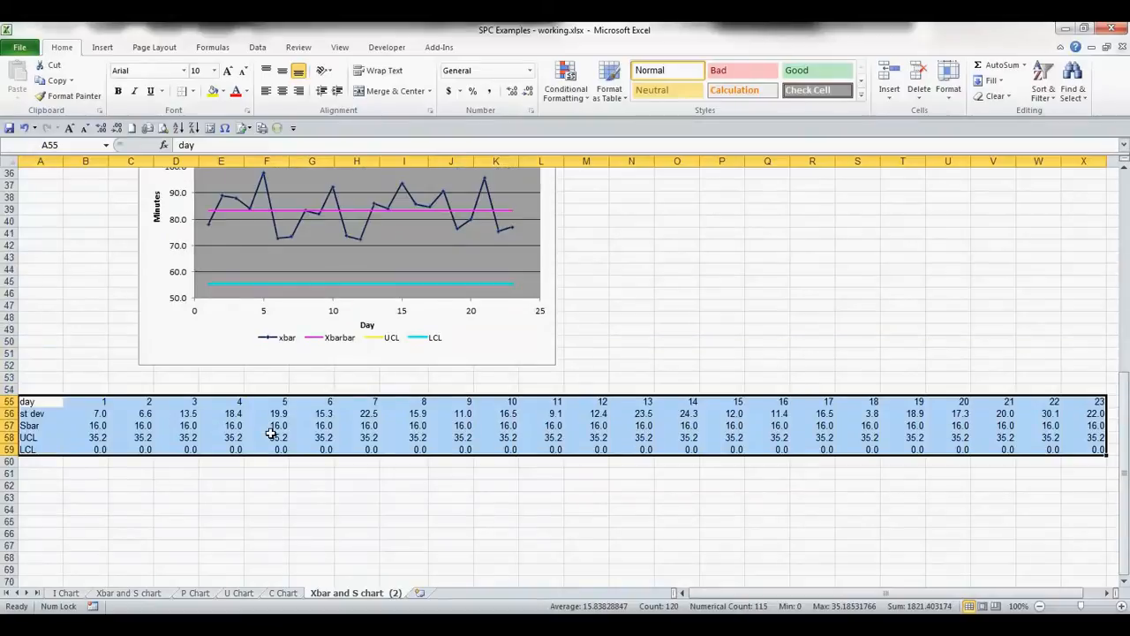
{"action": "left_click", "coordinate": [102, 47]}
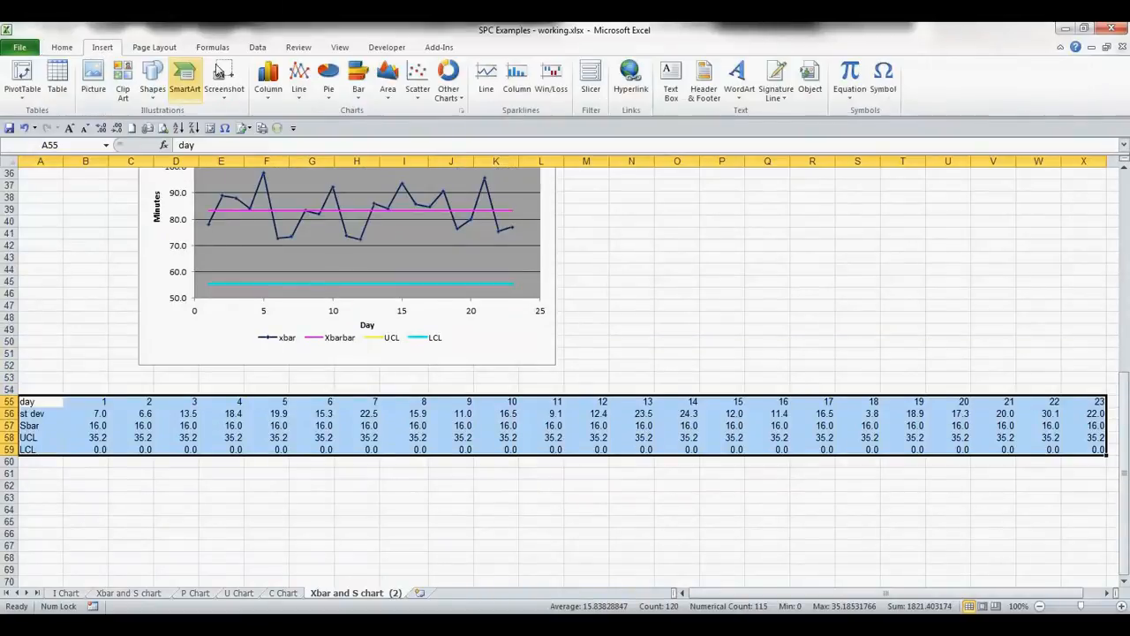
{"action": "left_click", "coordinate": [410, 79]}
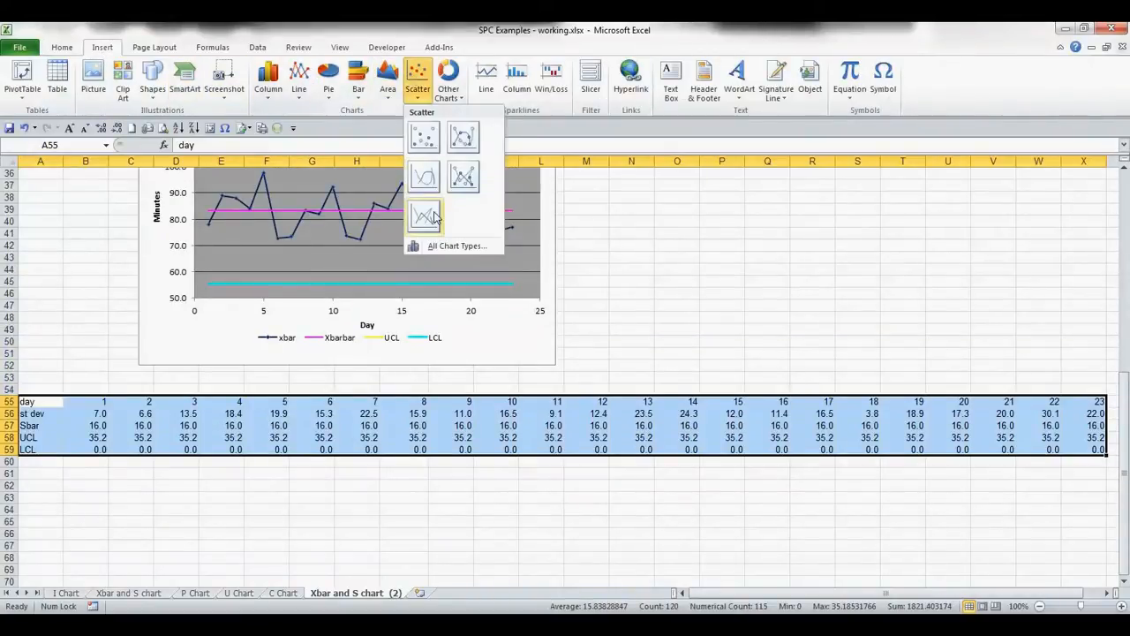
{"action": "left_click", "coordinate": [464, 177]}
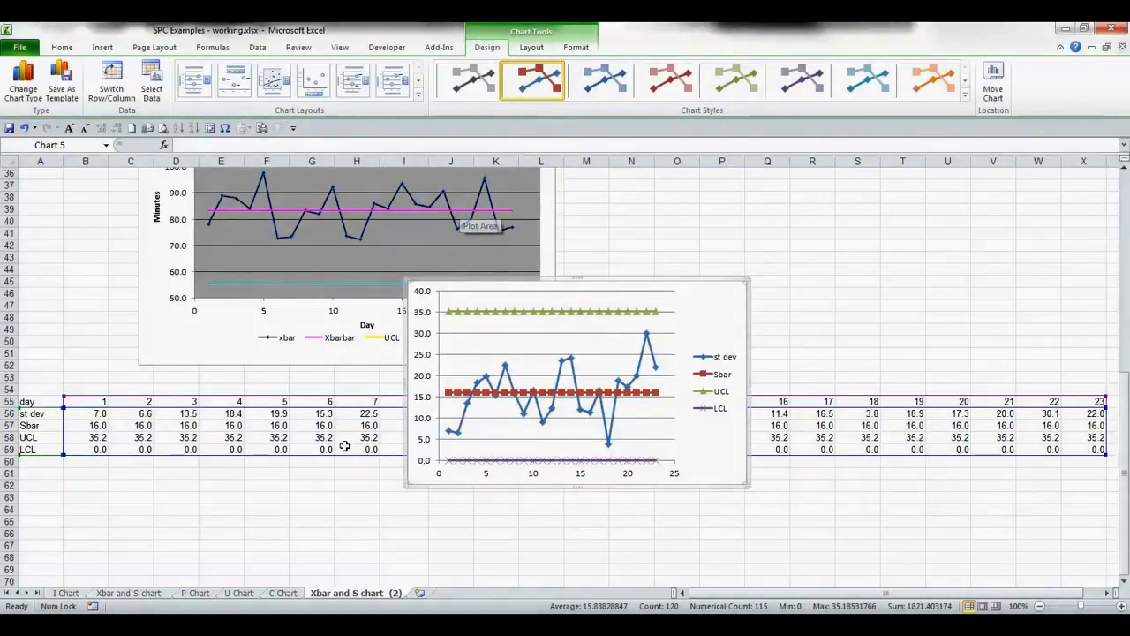
- Move the new chart below the sigma chart table and enlarge it
{"action": "scroll", "coordinate": [344, 441], "scroll_direction": "down", "scroll_amount": 5}
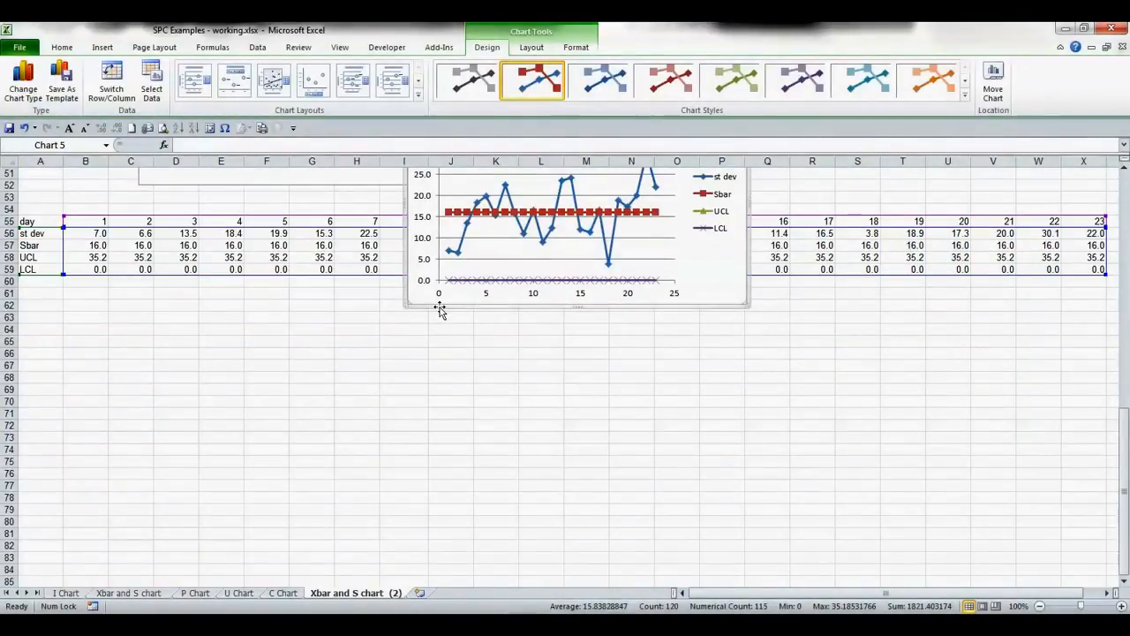
{"action": "left_click_drag", "start_coordinate": [436, 302], "coordinate": [157, 483]}
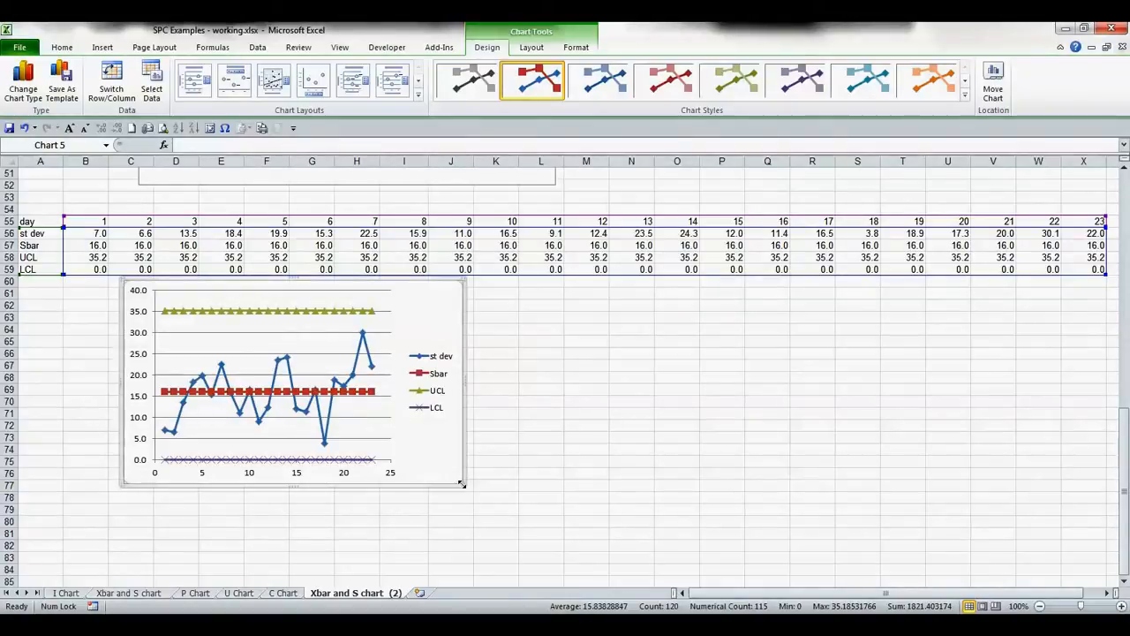
{"action": "left_click_drag", "start_coordinate": [460, 484], "coordinate": [499, 538]}
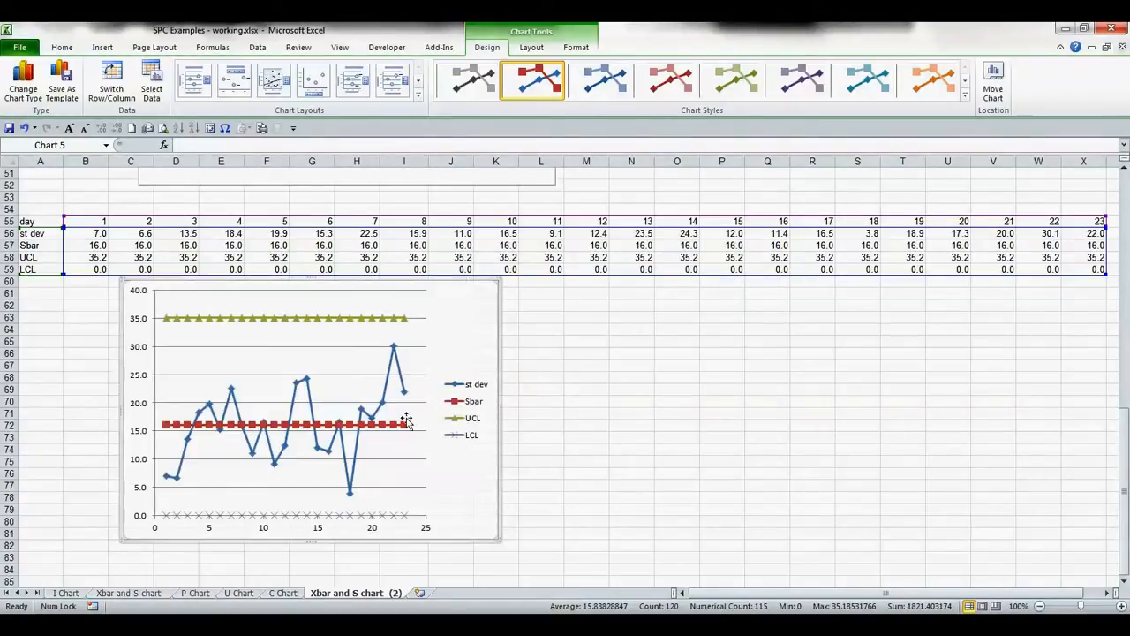
- Open the formatting for the UCL series and set its markers to none
{"action": "right_click", "coordinate": [367, 319]}
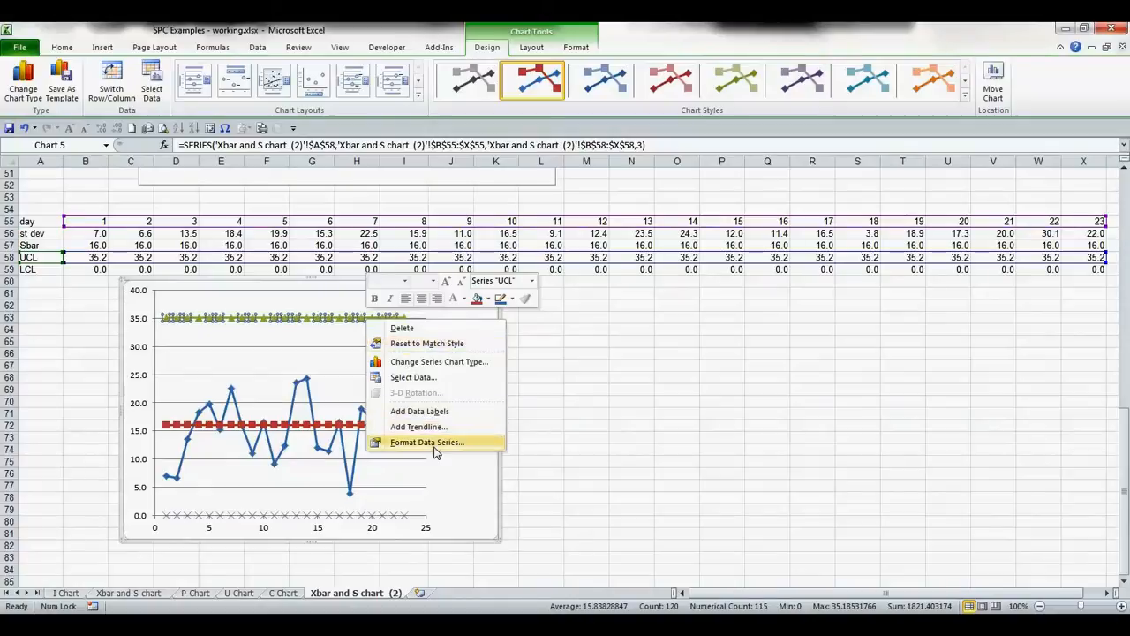
{"action": "left_click", "coordinate": [472, 434]}
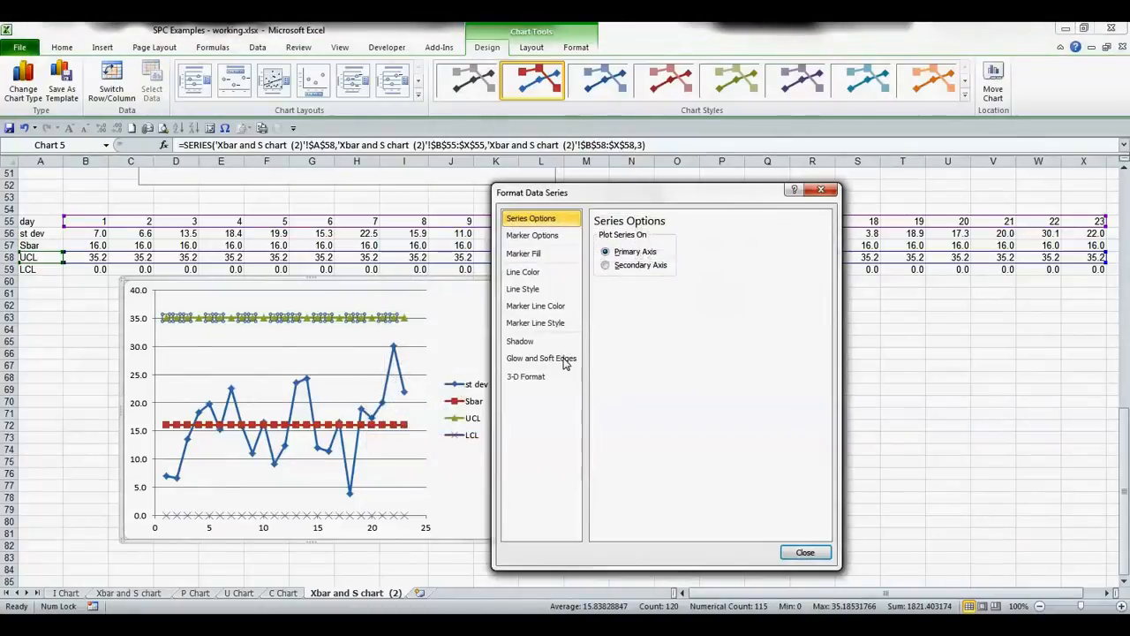
{"action": "left_click", "coordinate": [535, 234]}
{"action": "left_click", "coordinate": [621, 268]}
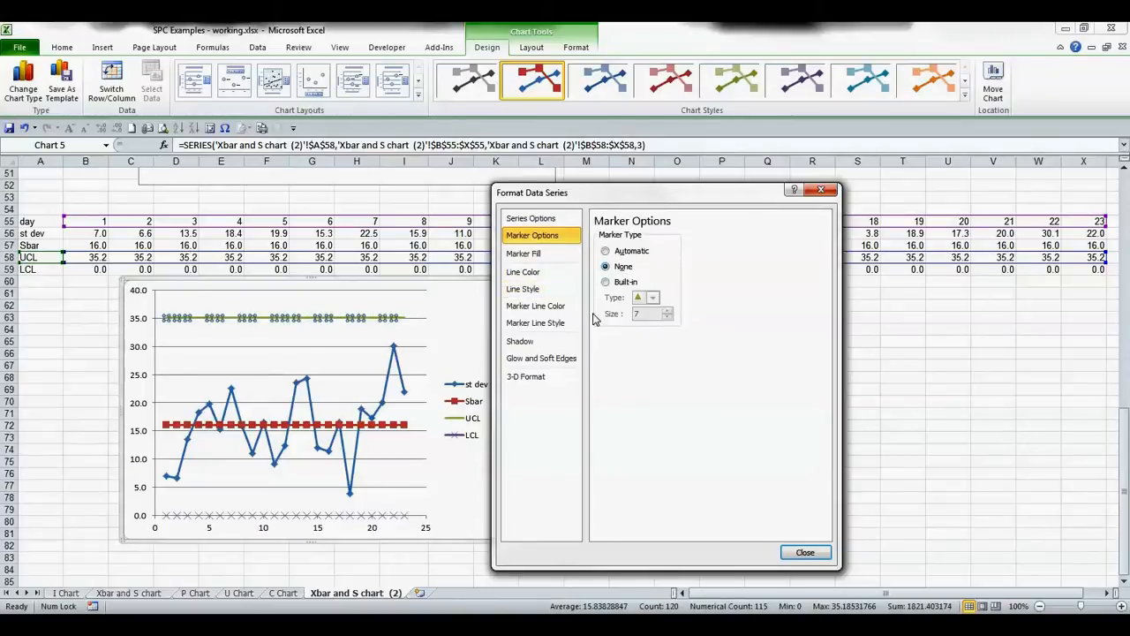
- Give the UCL series a solid yellow line colour
{"action": "left_click", "coordinate": [530, 253]}
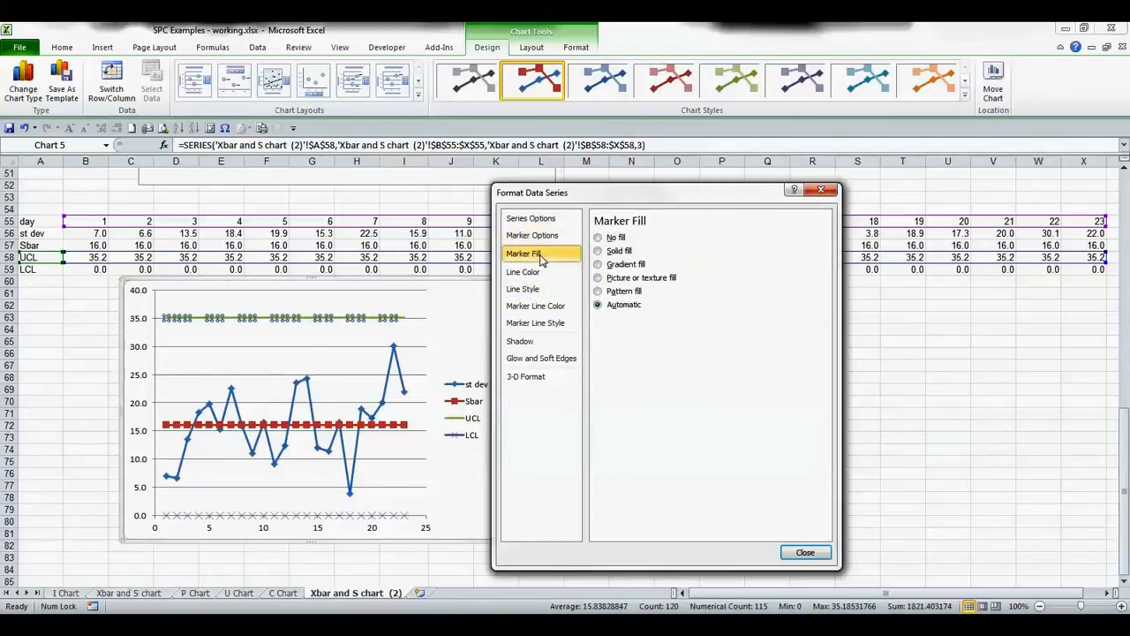
{"action": "left_click", "coordinate": [535, 276]}
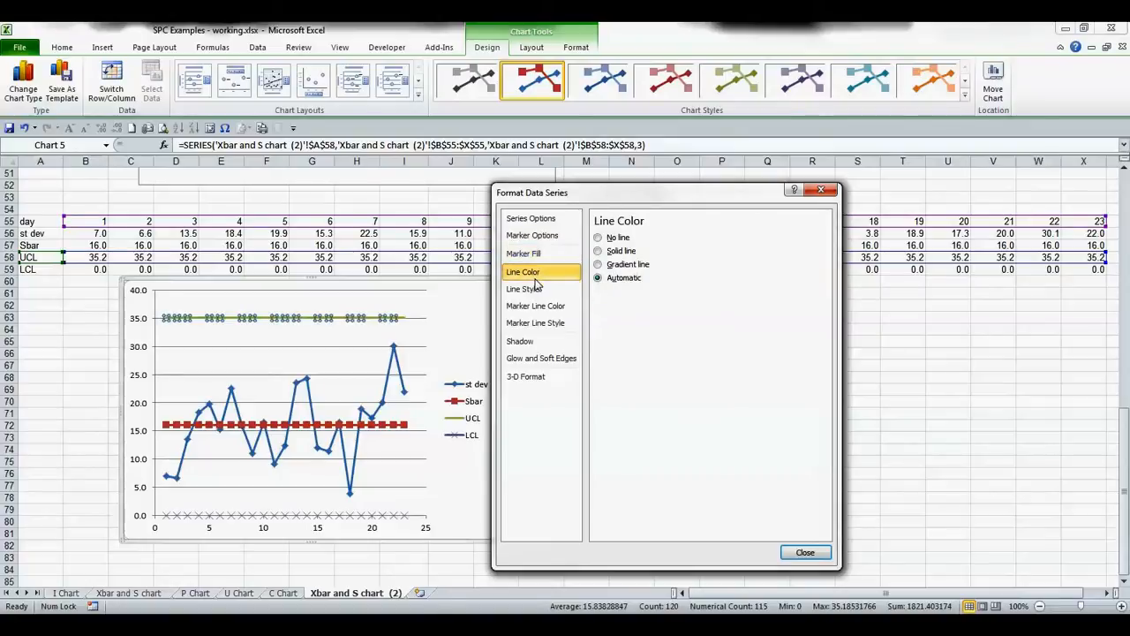
{"action": "left_click", "coordinate": [598, 250]}
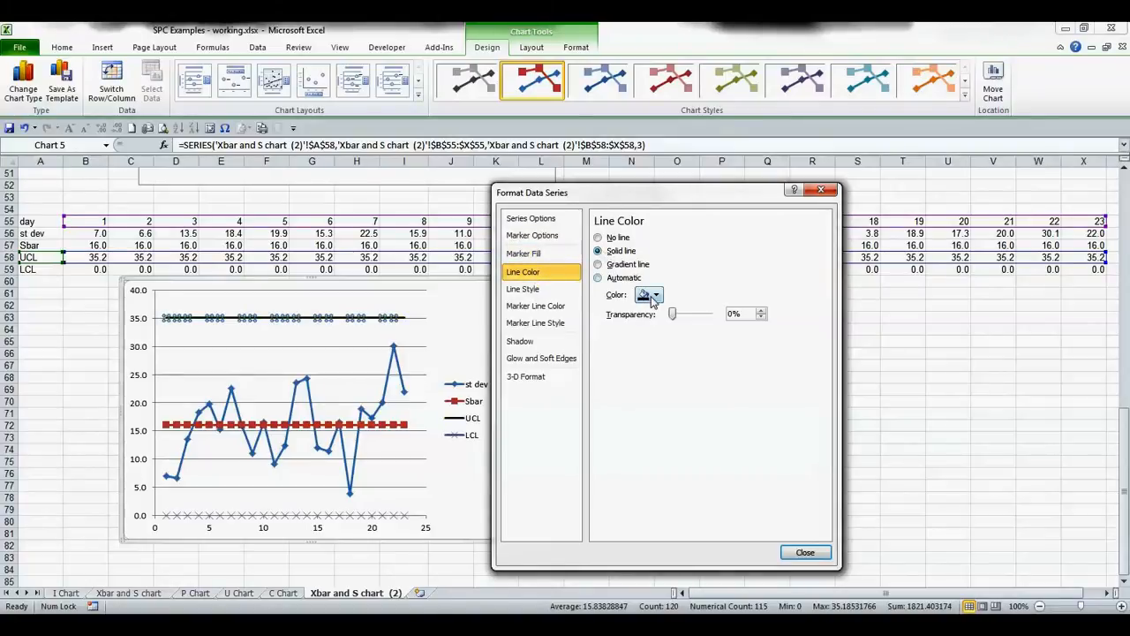
{"action": "left_click", "coordinate": [653, 295]}
{"action": "left_click", "coordinate": [676, 400]}
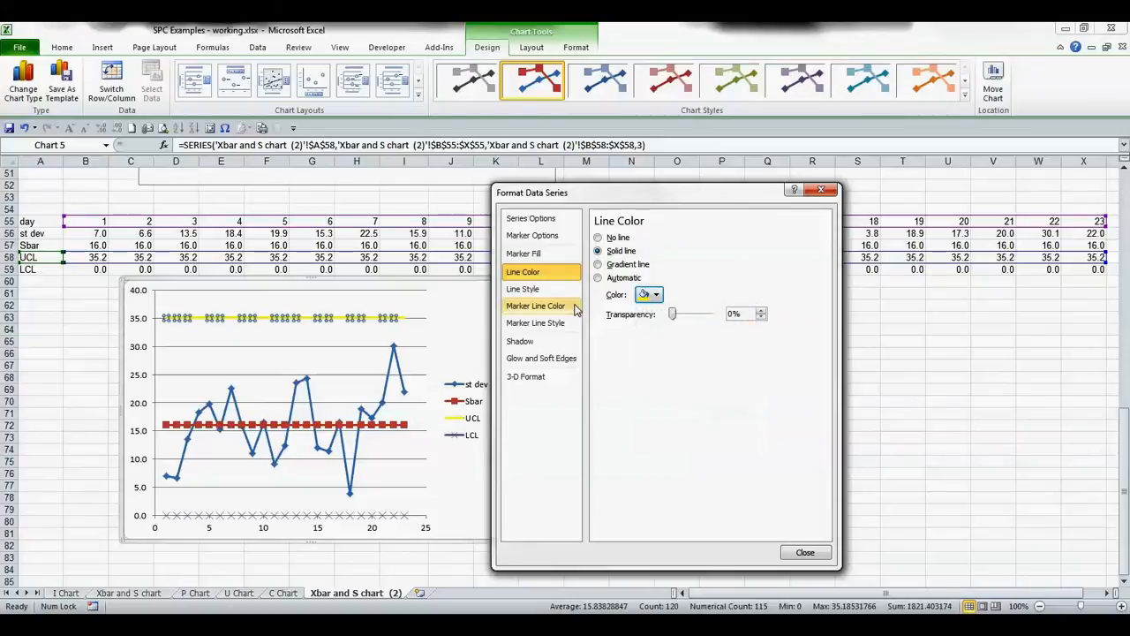
- Set the UCL series line width to 1.5 pt
{"action": "left_click", "coordinate": [523, 289]}
{"action": "left_click", "coordinate": [703, 241]}
{"action": "left_click", "coordinate": [703, 241]}
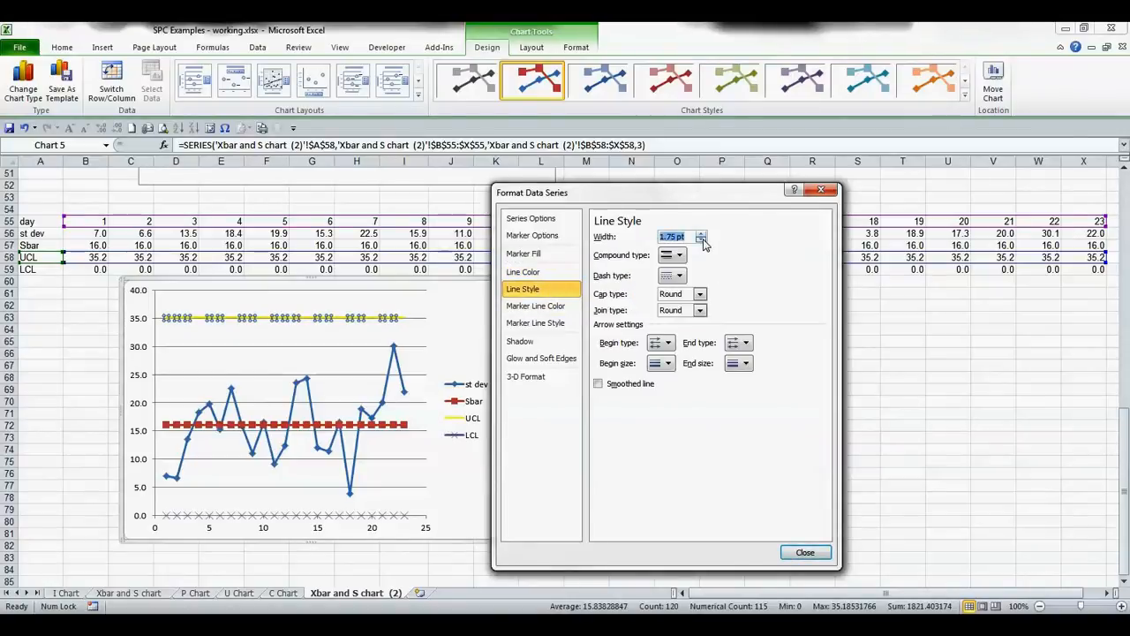
{"action": "left_click", "coordinate": [703, 241]}
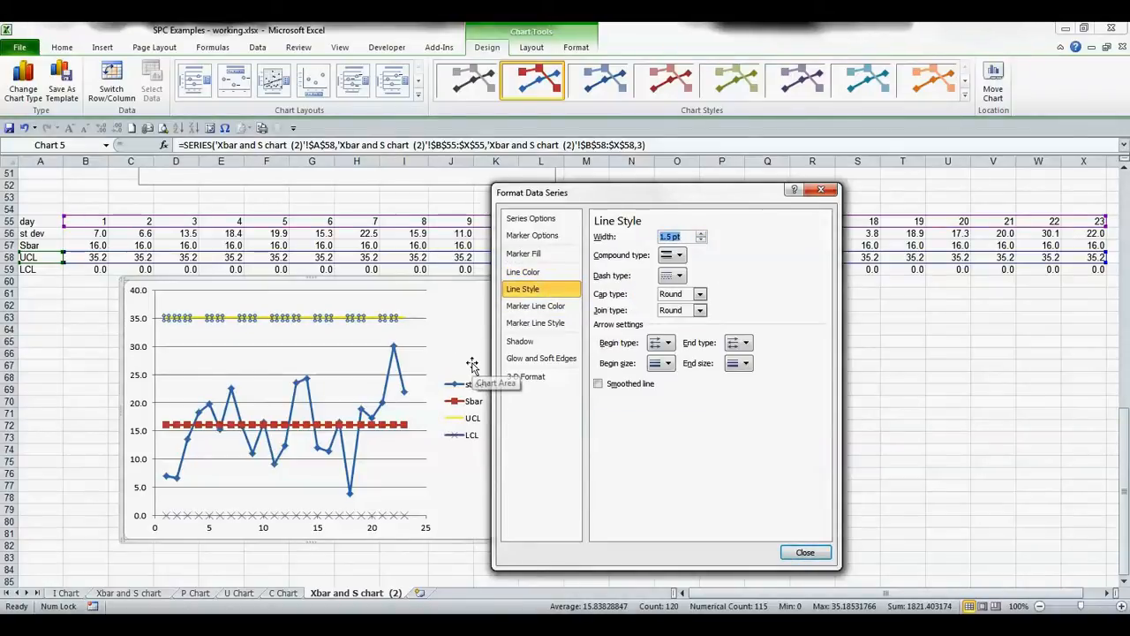
- Select the Sbar series and set its markers to none
{"action": "left_click", "coordinate": [351, 427]}
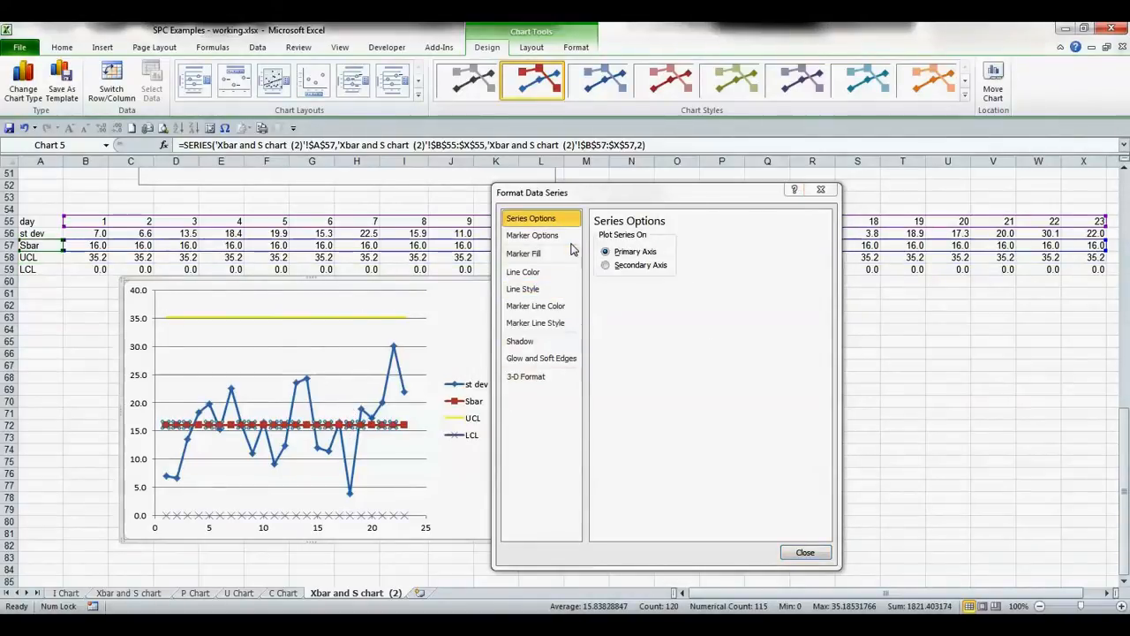
{"action": "left_click", "coordinate": [538, 240]}
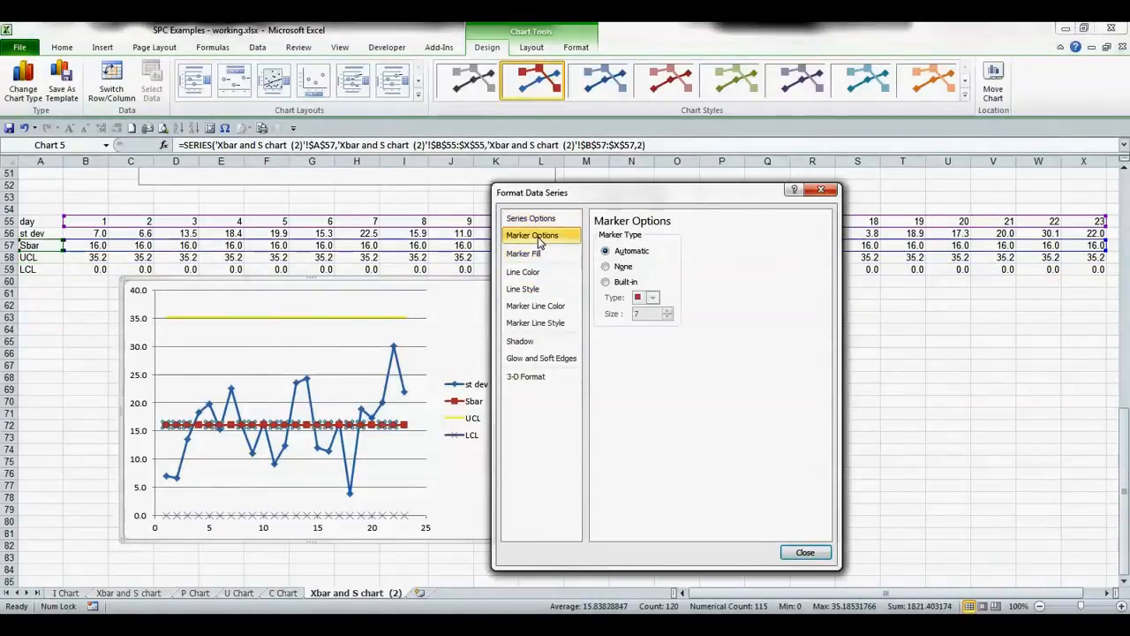
{"action": "left_click", "coordinate": [606, 266]}
- Give the Sbar series a solid magenta line 1.5 pt wide
{"action": "left_click", "coordinate": [557, 275]}
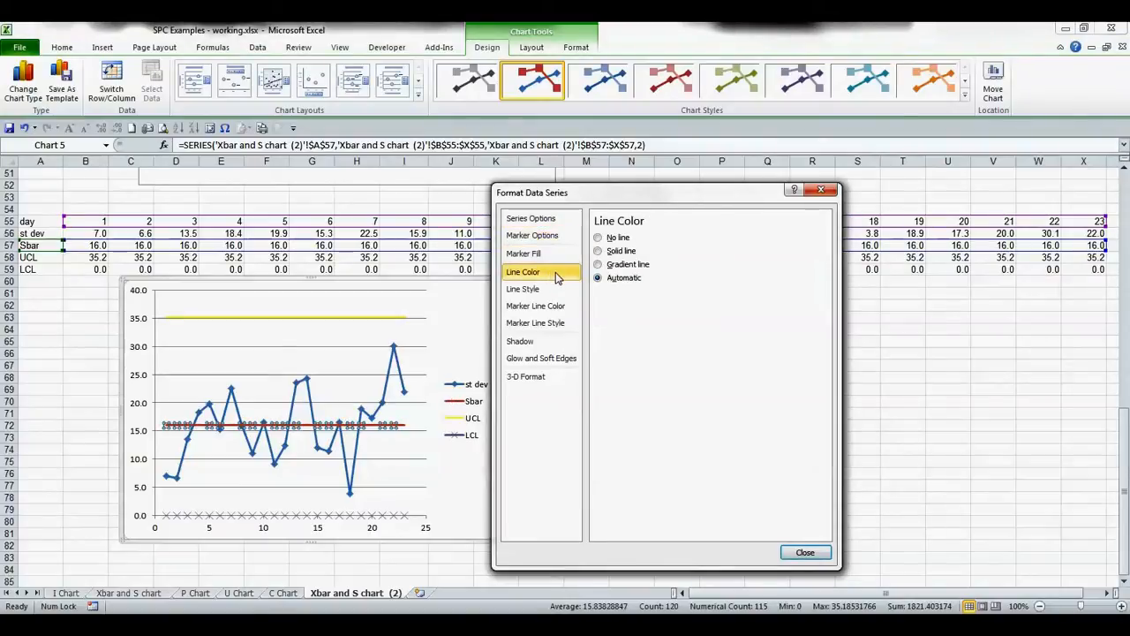
{"action": "left_click", "coordinate": [615, 254]}
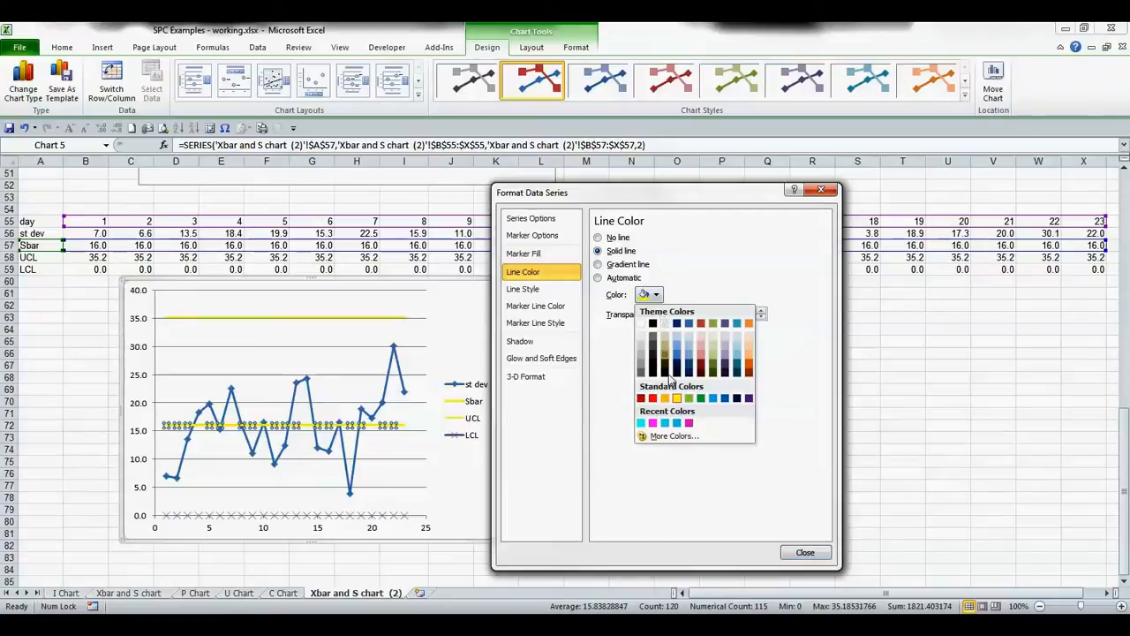
{"action": "left_click", "coordinate": [690, 423]}
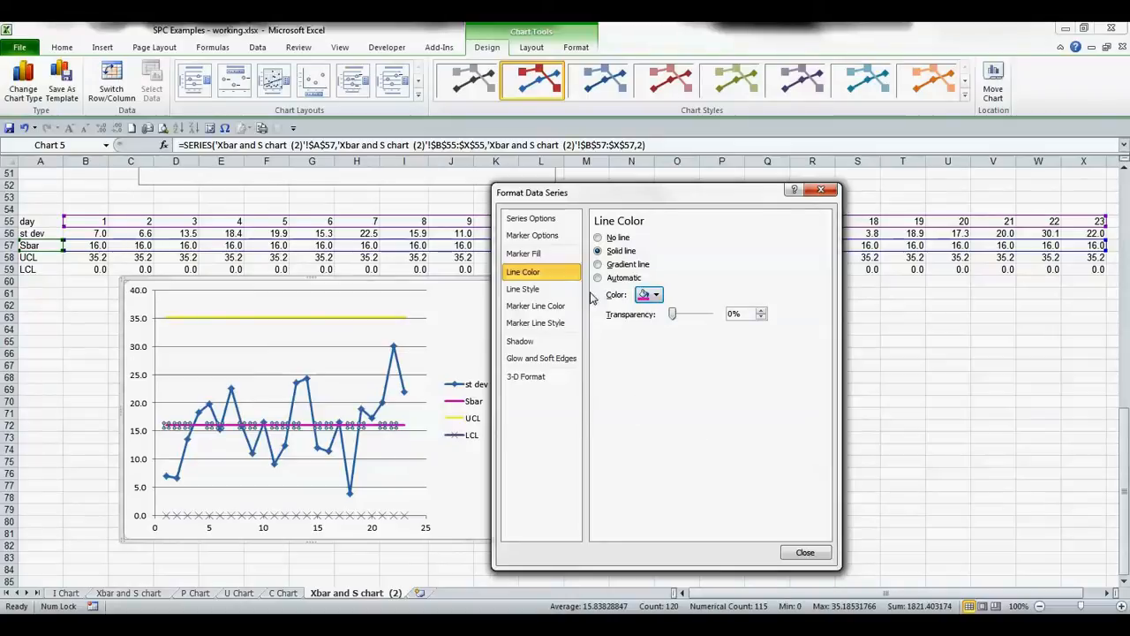
{"action": "left_click", "coordinate": [546, 288]}
{"action": "left_click", "coordinate": [701, 240]}
{"action": "left_click", "coordinate": [701, 240]}
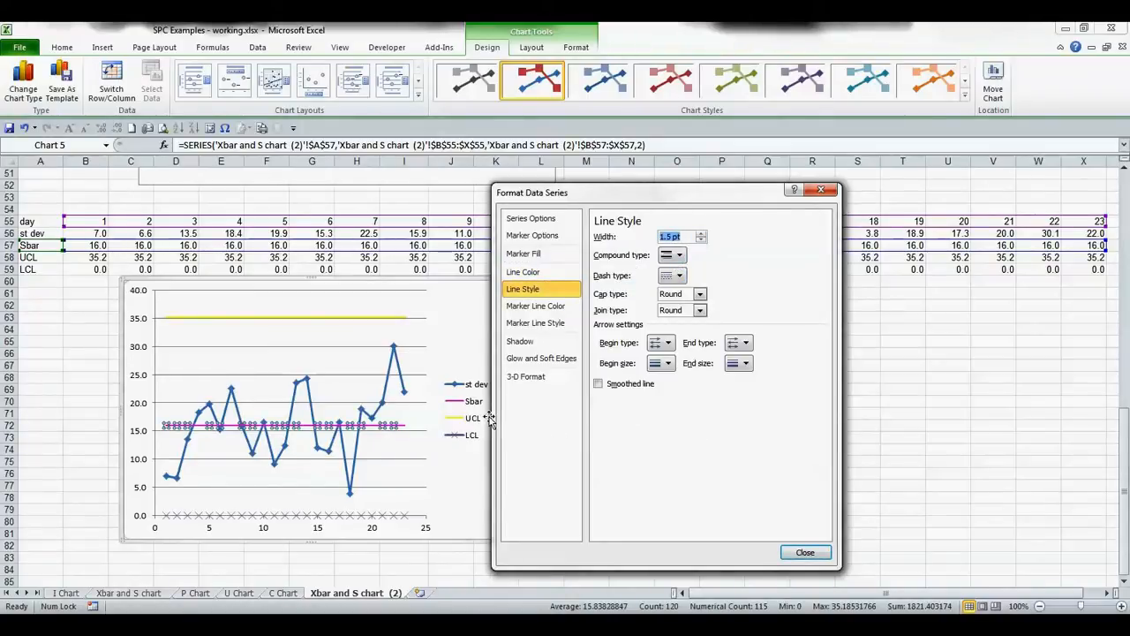
- Select the LCL series and set its markers to none
{"action": "left_click", "coordinate": [321, 516]}
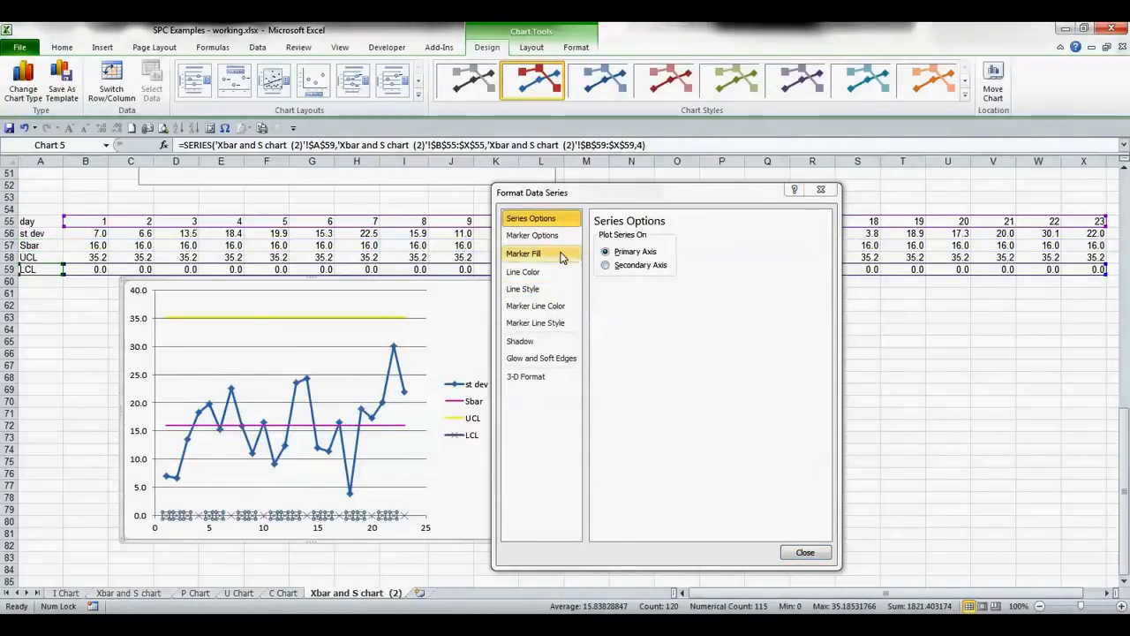
{"action": "left_click", "coordinate": [533, 234]}
{"action": "left_click", "coordinate": [623, 267]}
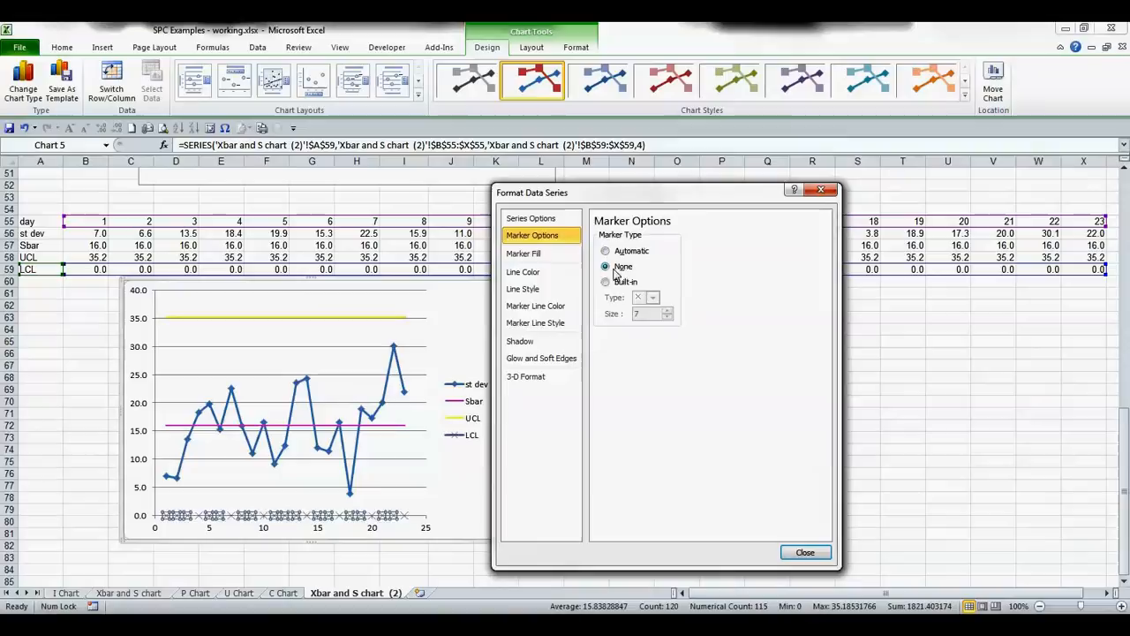
- Give the LCL series a solid light blue line
{"action": "left_click", "coordinate": [540, 271]}
{"action": "left_click", "coordinate": [600, 251]}
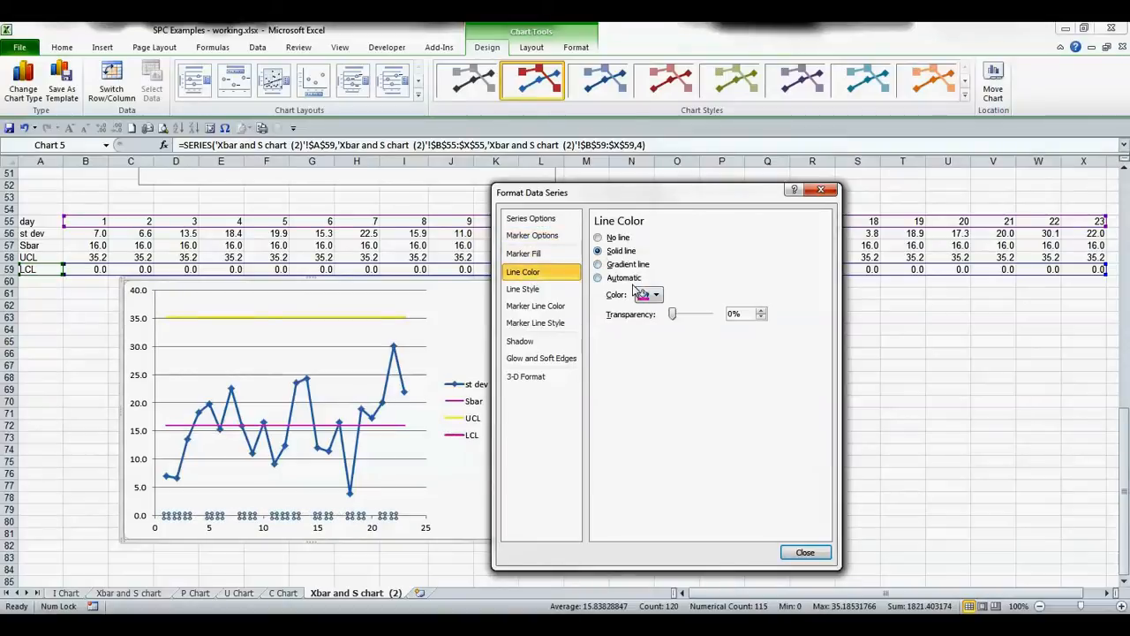
{"action": "left_click", "coordinate": [651, 295]}
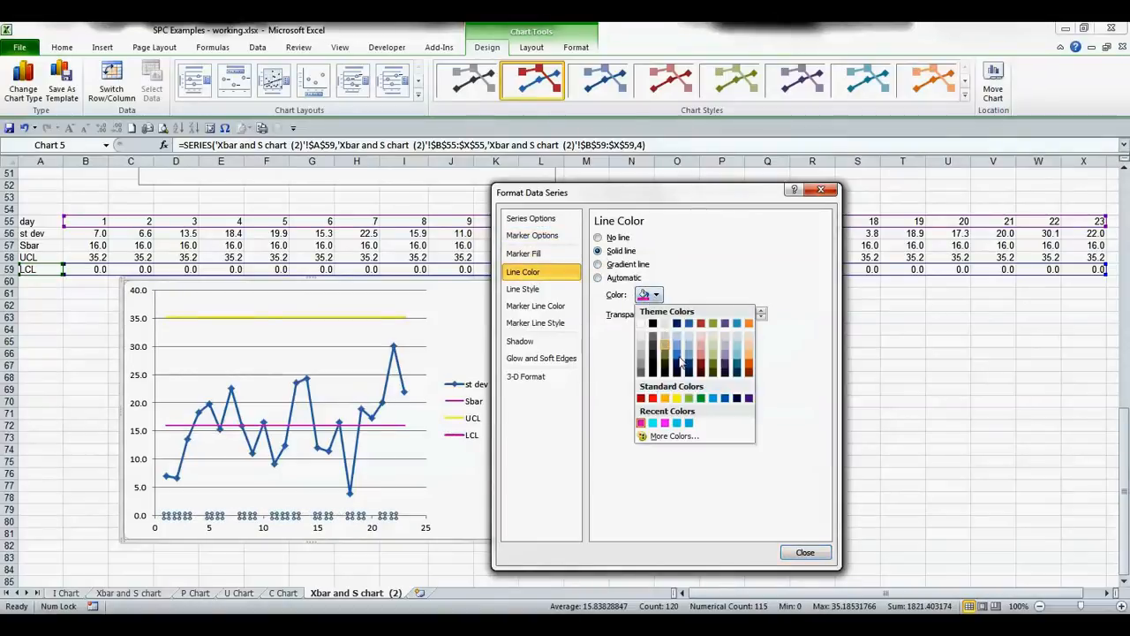
{"action": "left_click", "coordinate": [688, 424]}
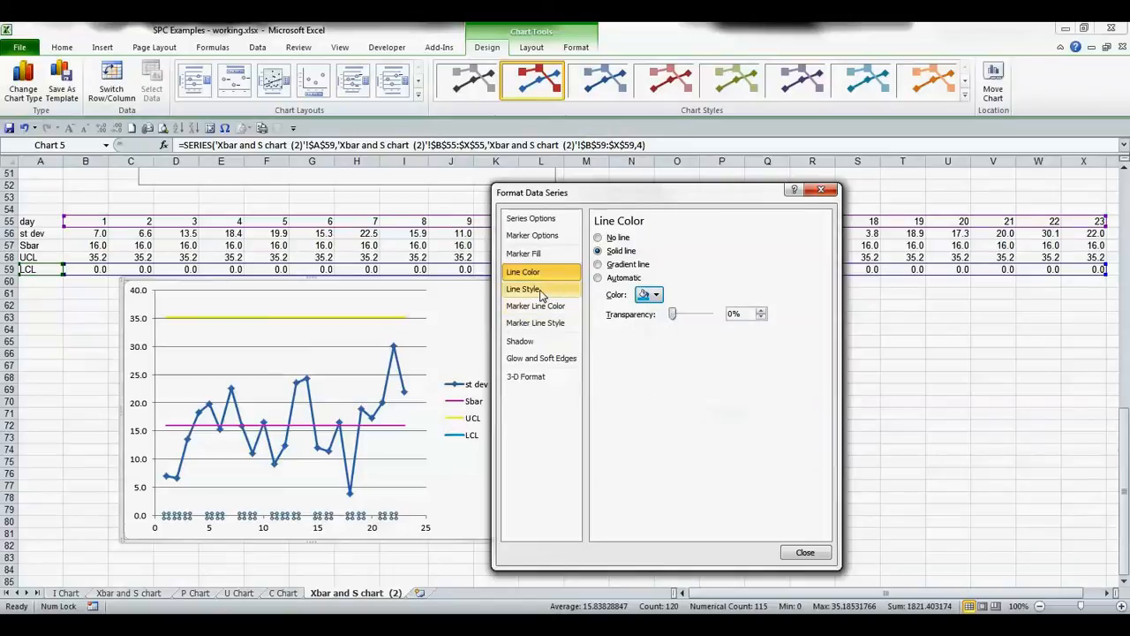
{"action": "left_click", "coordinate": [540, 290]}
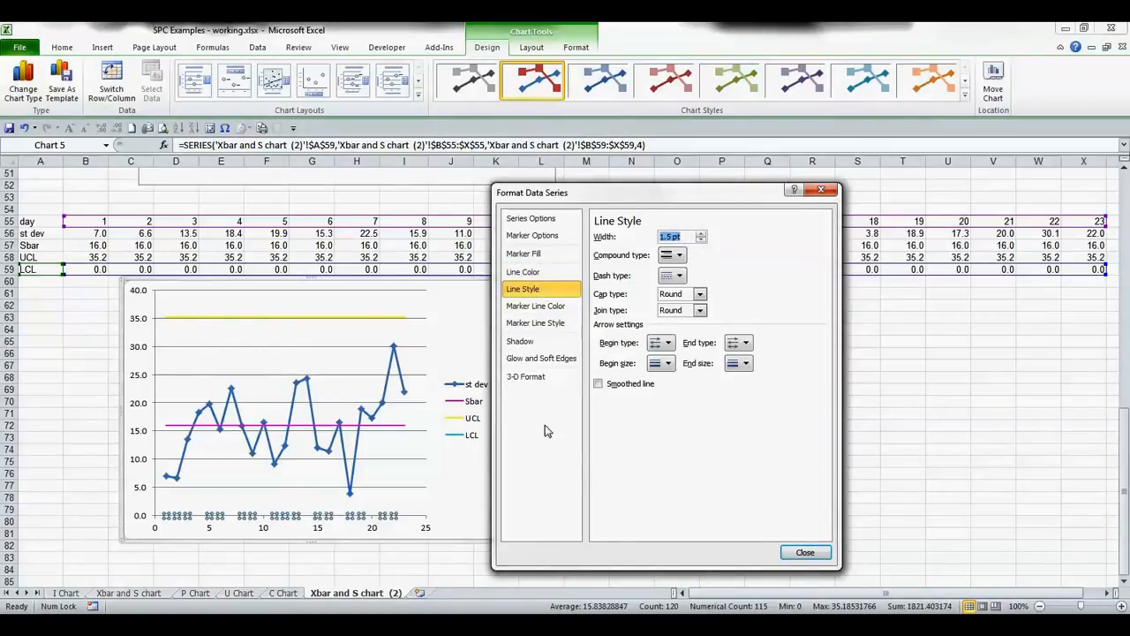
- Select the st dev series and switch its markers to a built-in marker type
{"action": "left_click", "coordinate": [399, 380]}
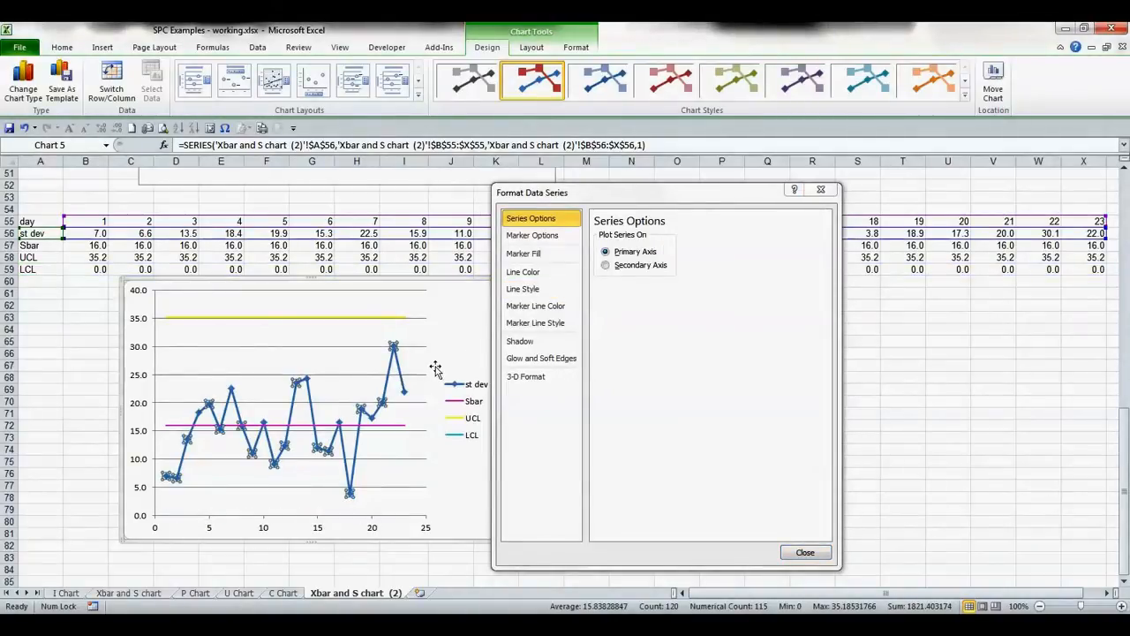
{"action": "left_click", "coordinate": [556, 238]}
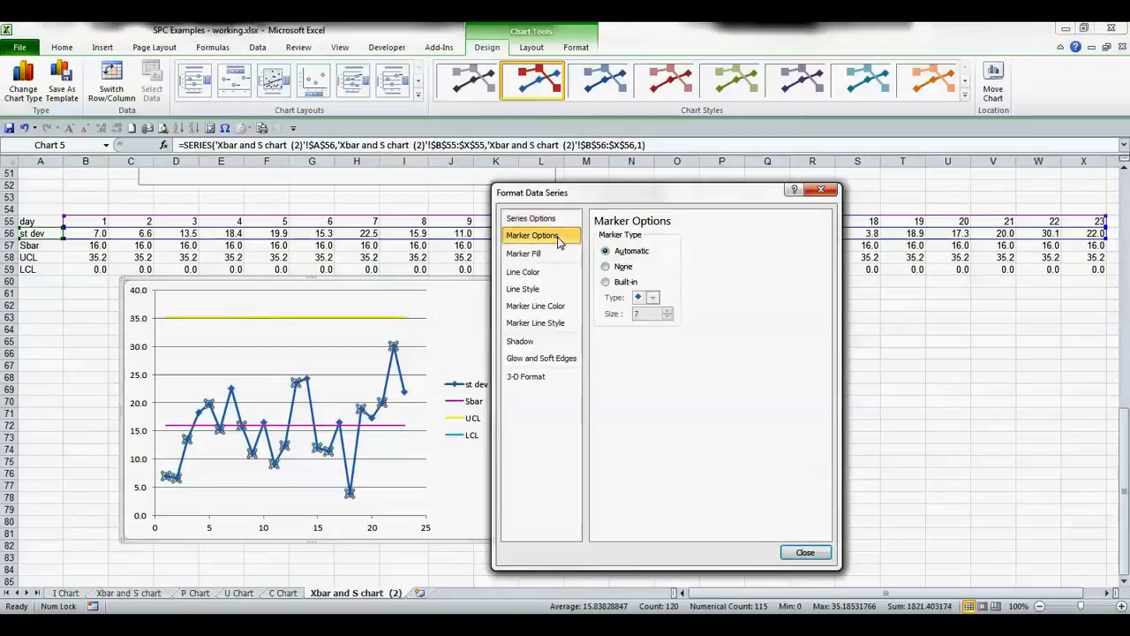
{"action": "left_click", "coordinate": [605, 283]}
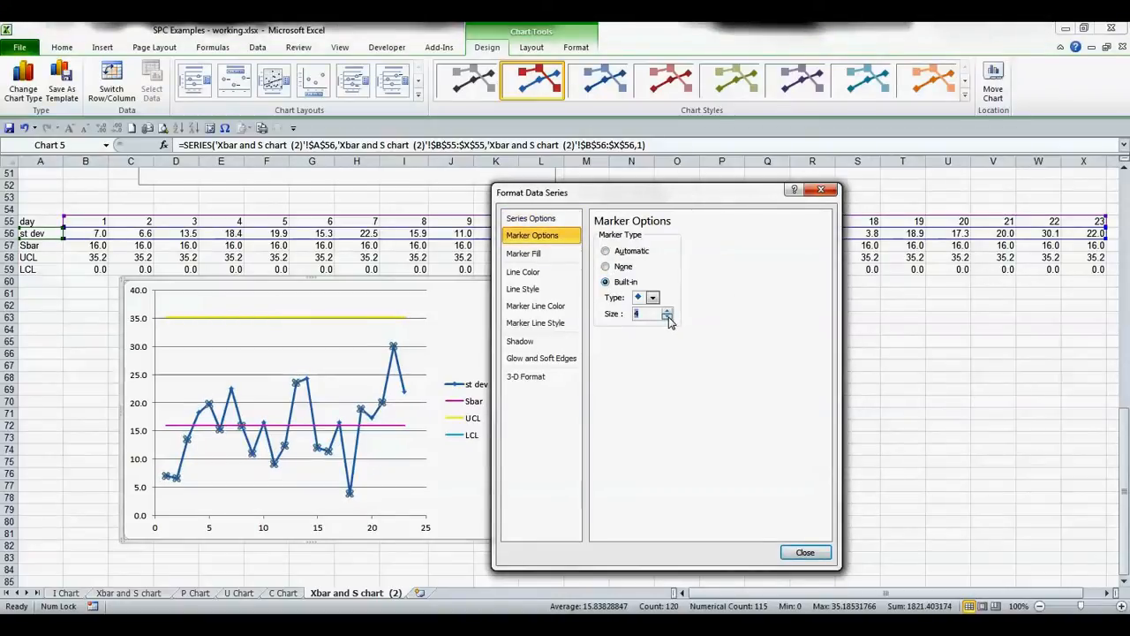
- Fill the st dev series markers with solid blue
{"action": "left_click", "coordinate": [540, 258]}
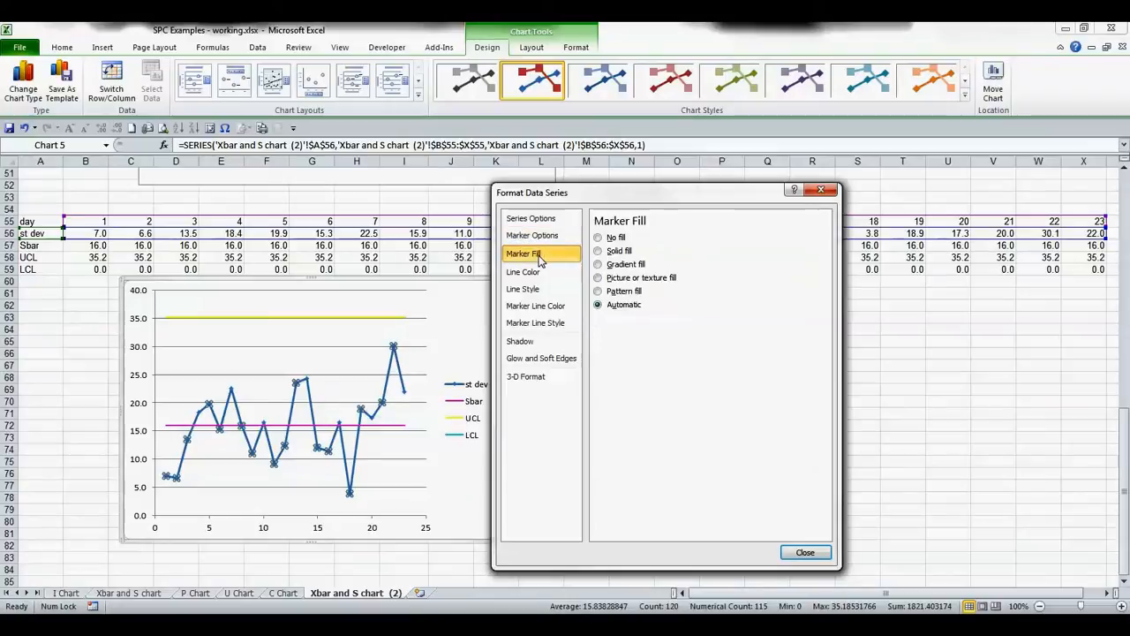
{"action": "left_click", "coordinate": [599, 251]}
{"action": "left_click", "coordinate": [664, 338]}
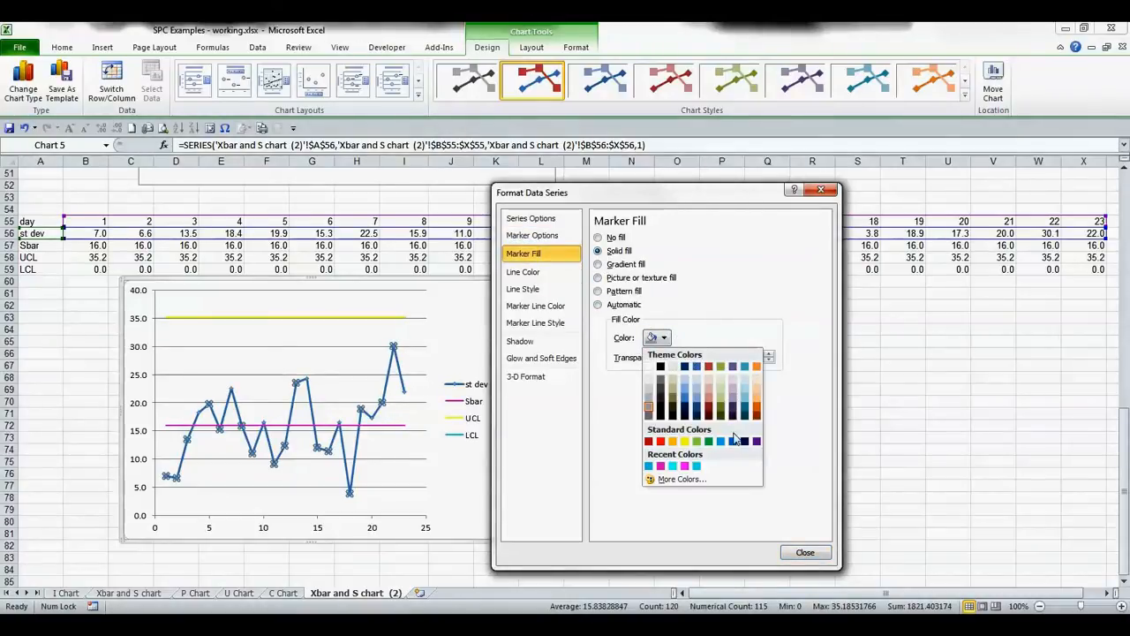
{"action": "left_click", "coordinate": [733, 440]}
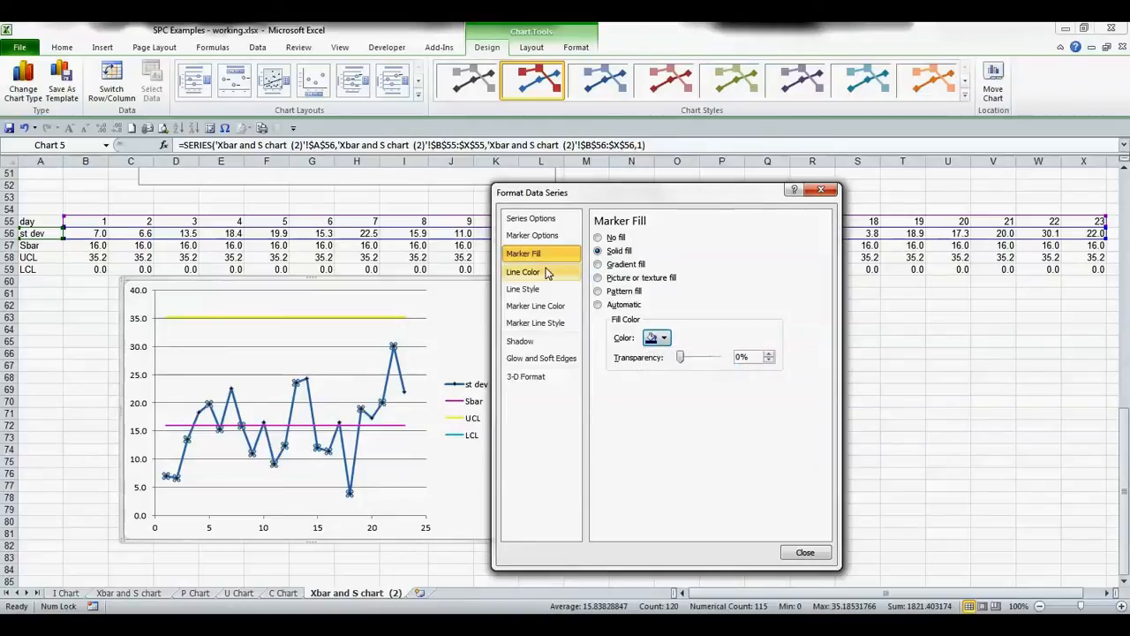
- Give the st dev series a solid dark blue line 1.5 pt wide
{"action": "left_click", "coordinate": [547, 273]}
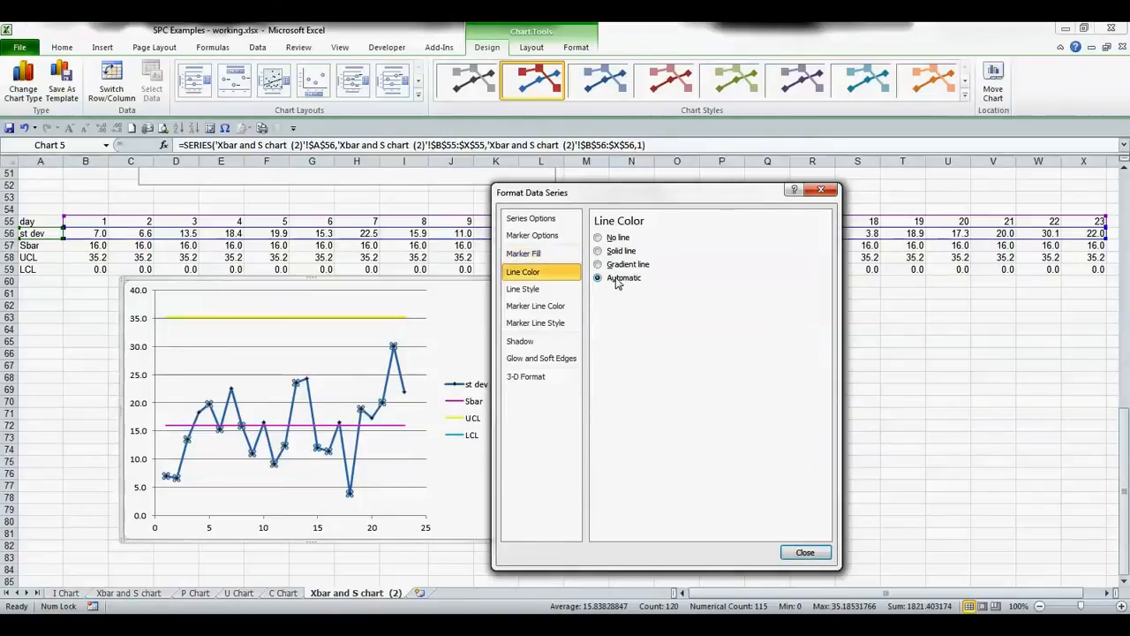
{"action": "left_click", "coordinate": [598, 251]}
{"action": "left_click", "coordinate": [652, 295]}
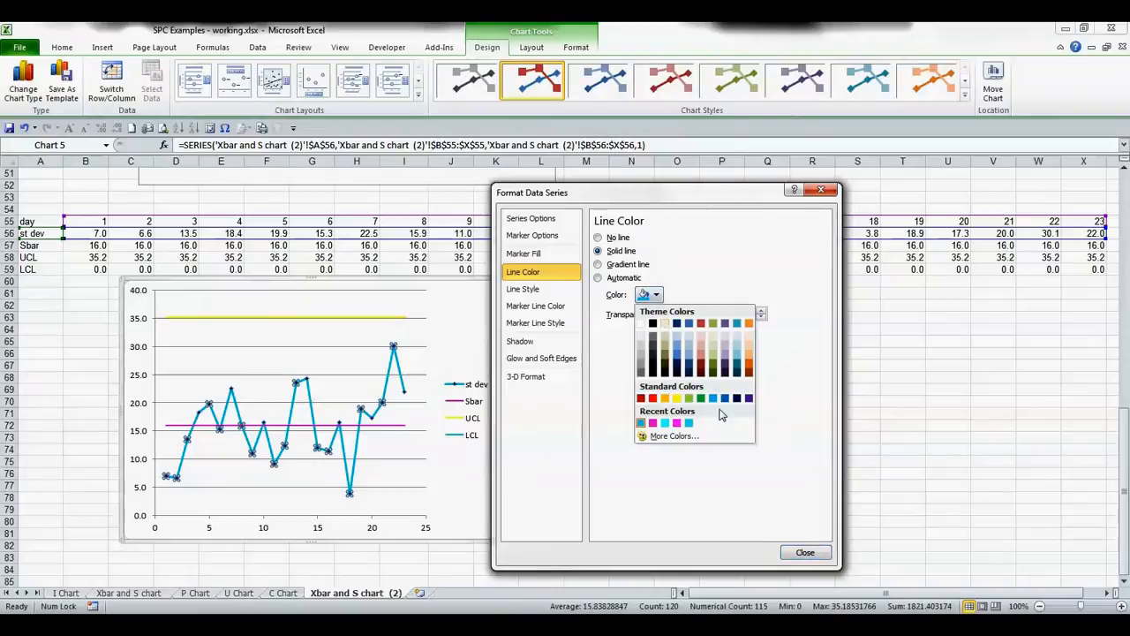
{"action": "left_click", "coordinate": [735, 397]}
{"action": "left_click", "coordinate": [523, 289]}
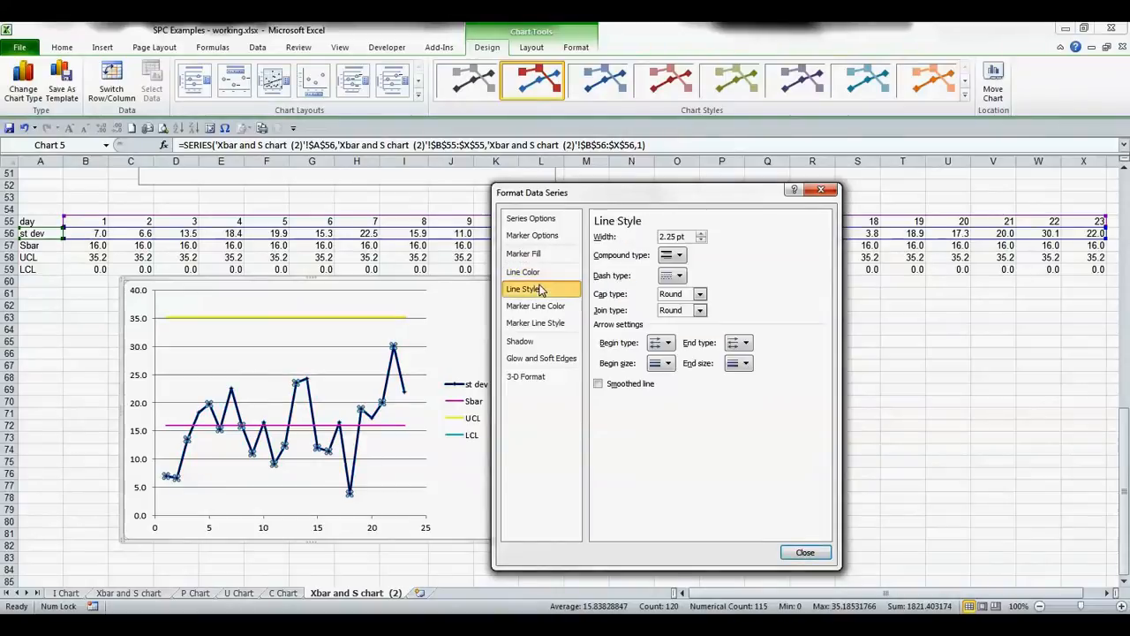
{"action": "left_click", "coordinate": [701, 241]}
{"action": "left_click", "coordinate": [700, 241]}
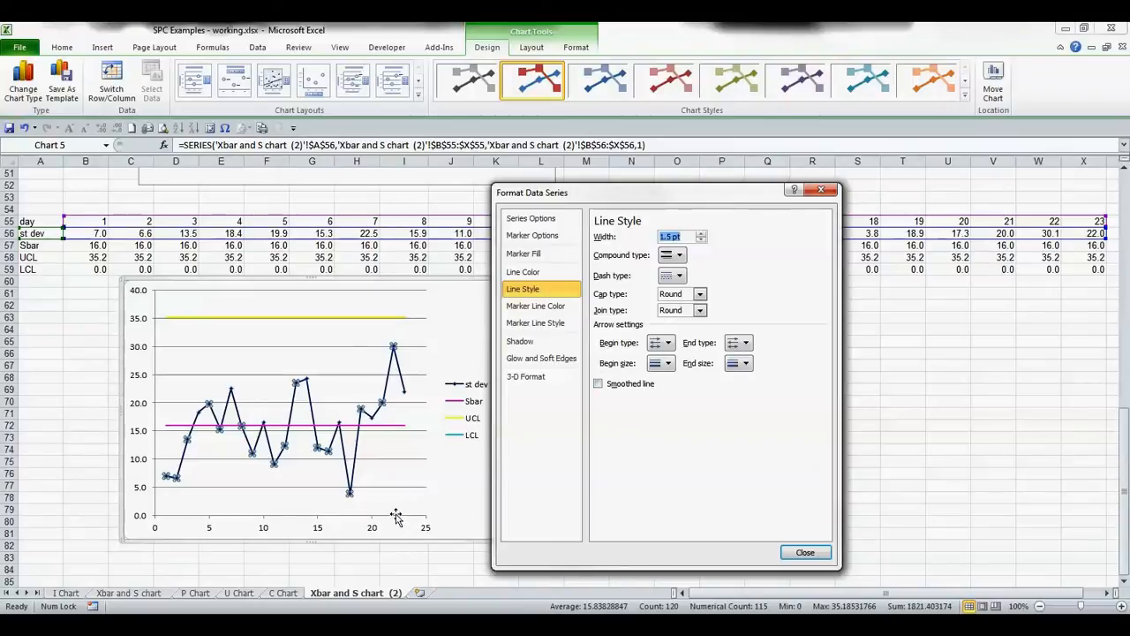
- Set the LCL series line width to 3.25 pt
{"action": "left_click", "coordinate": [455, 437]}
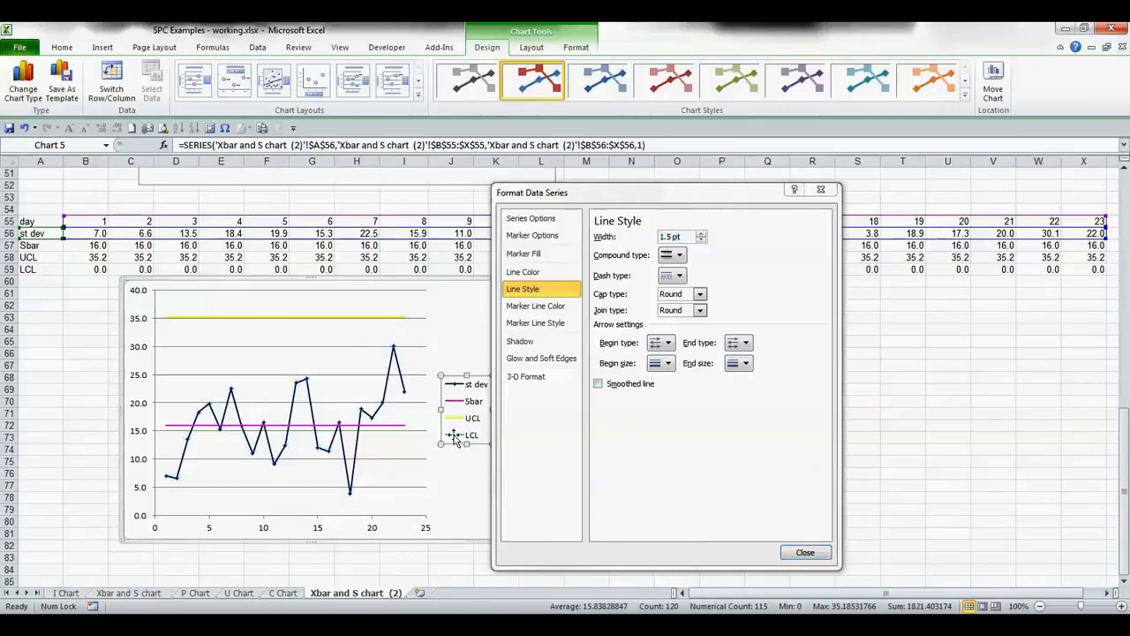
{"action": "left_click", "coordinate": [364, 515]}
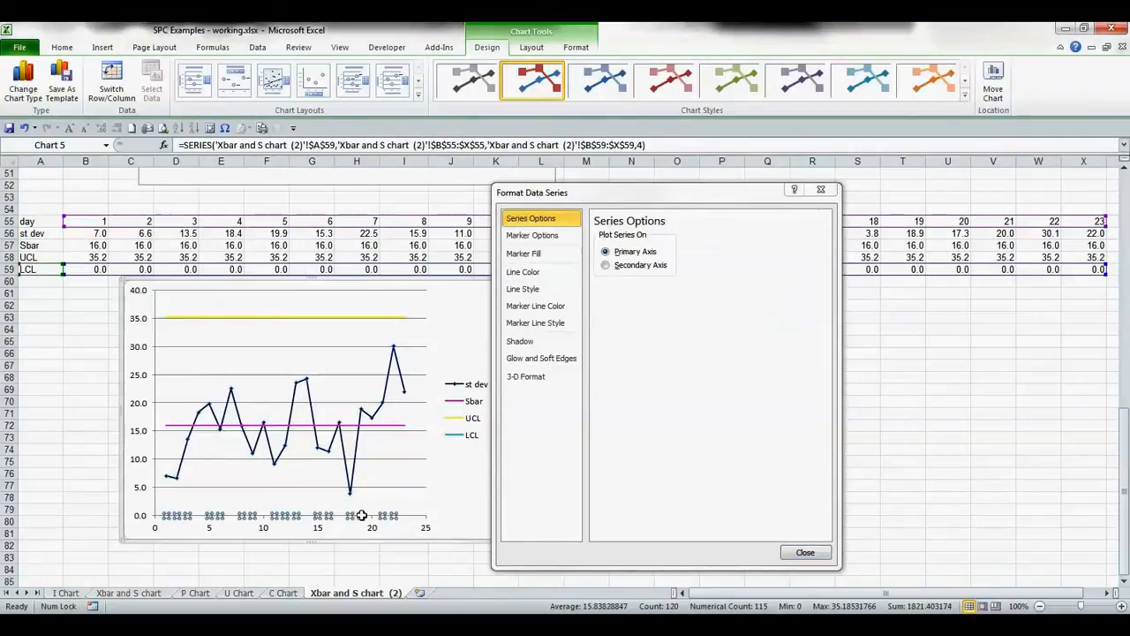
{"action": "left_click", "coordinate": [525, 271]}
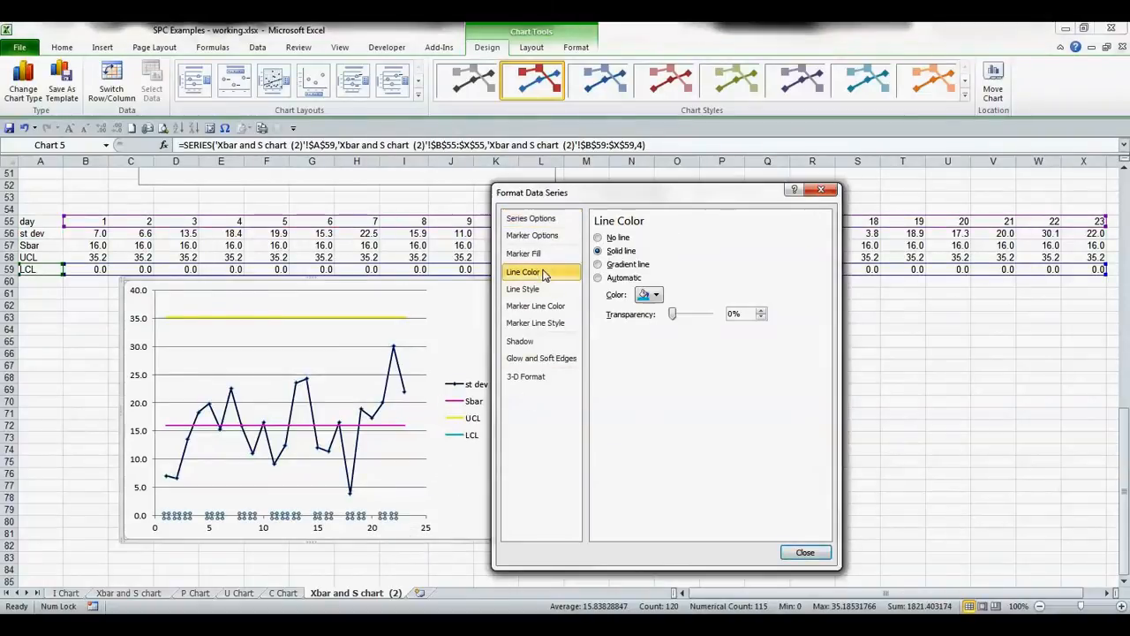
{"action": "left_click", "coordinate": [526, 289]}
{"action": "left_click", "coordinate": [700, 236]}
{"action": "left_click", "coordinate": [701, 236]}
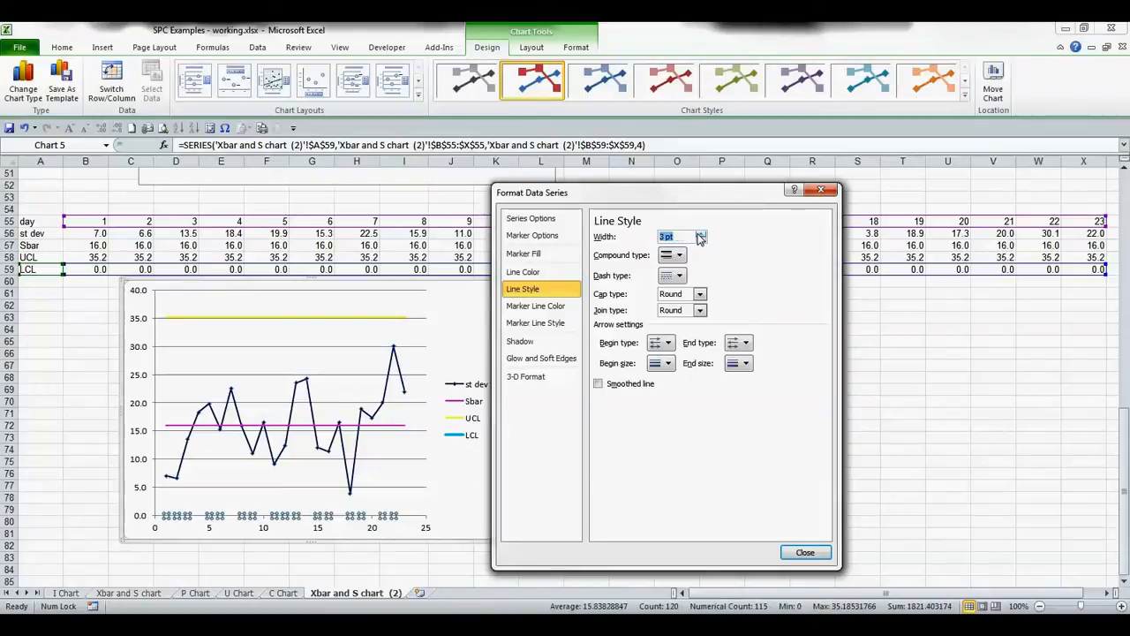
{"action": "left_click", "coordinate": [701, 236]}
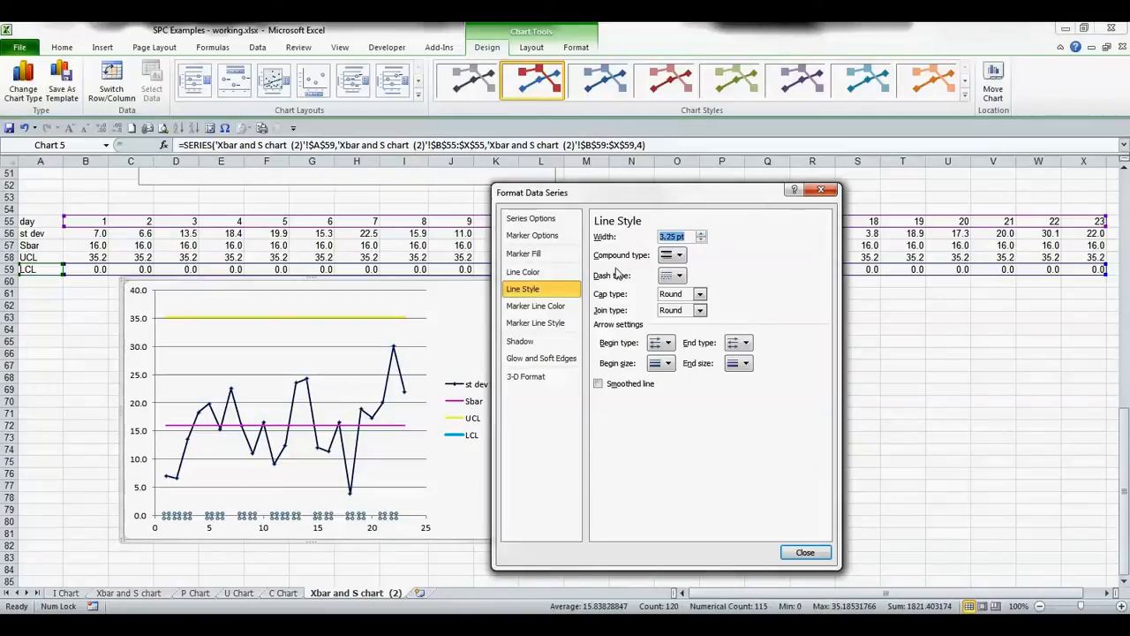
{"action": "left_click", "coordinate": [523, 272]}
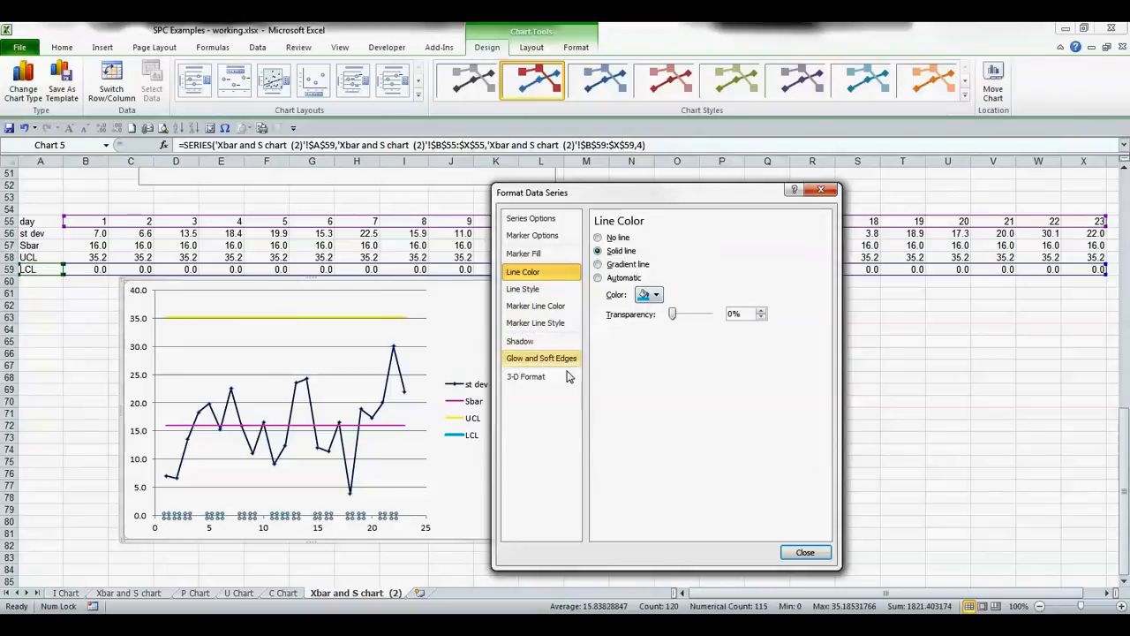
- Fix the vertical axis minimum at -1
{"action": "left_click", "coordinate": [143, 518]}
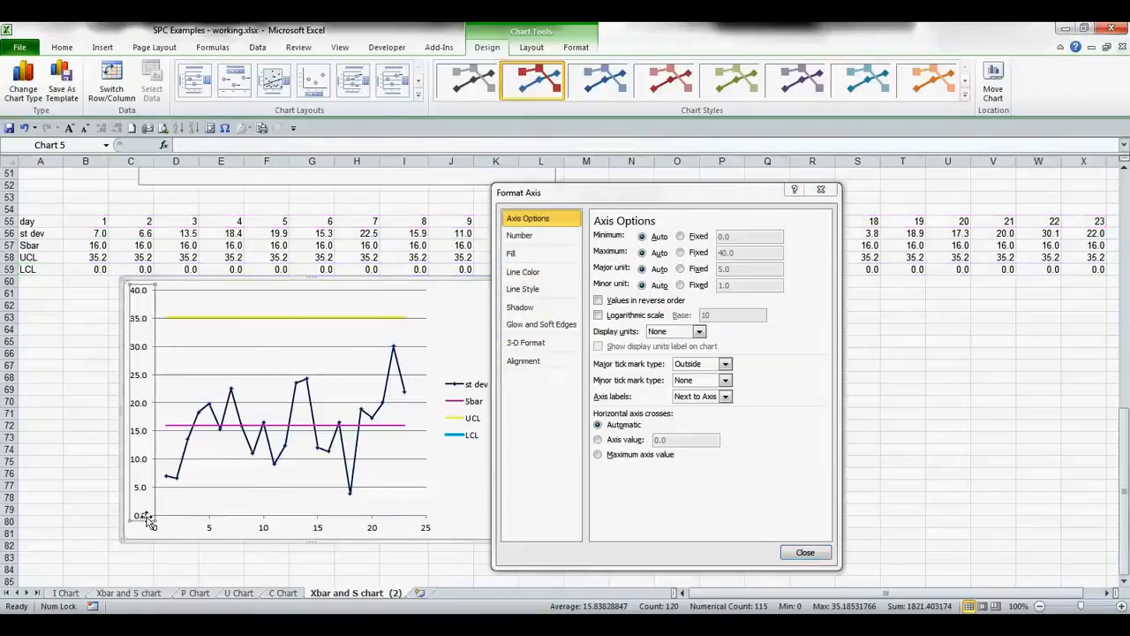
{"action": "left_click", "coordinate": [680, 236]}
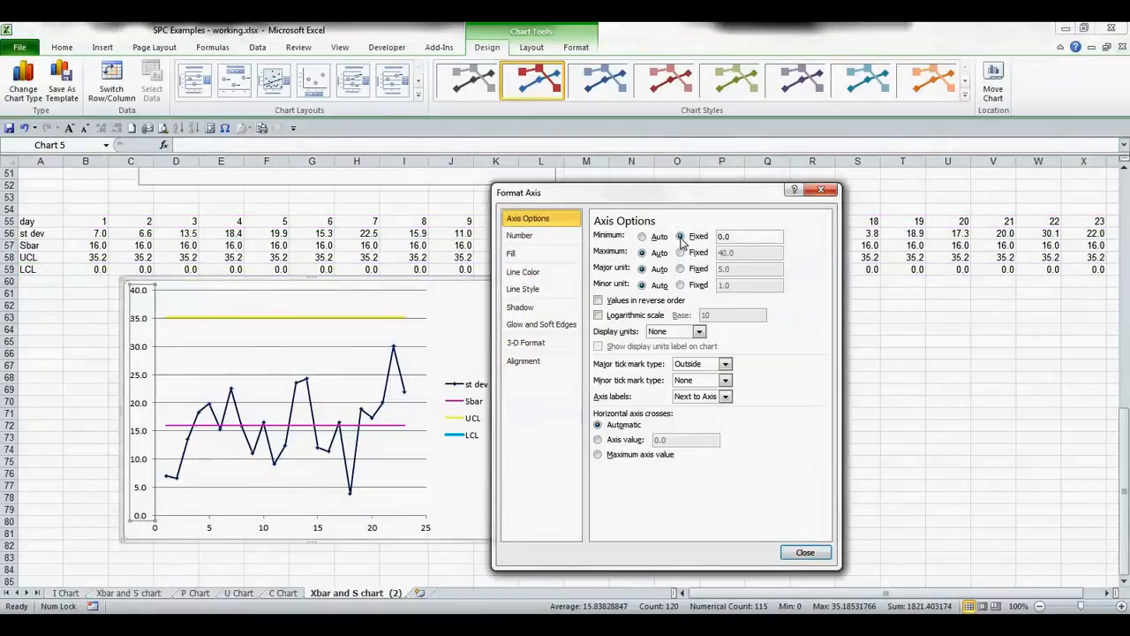
{"action": "left_click_drag", "start_coordinate": [731, 236], "coordinate": [717, 235]}
{"action": "type", "text": "-1"}
{"action": "key", "text": "Tab"}
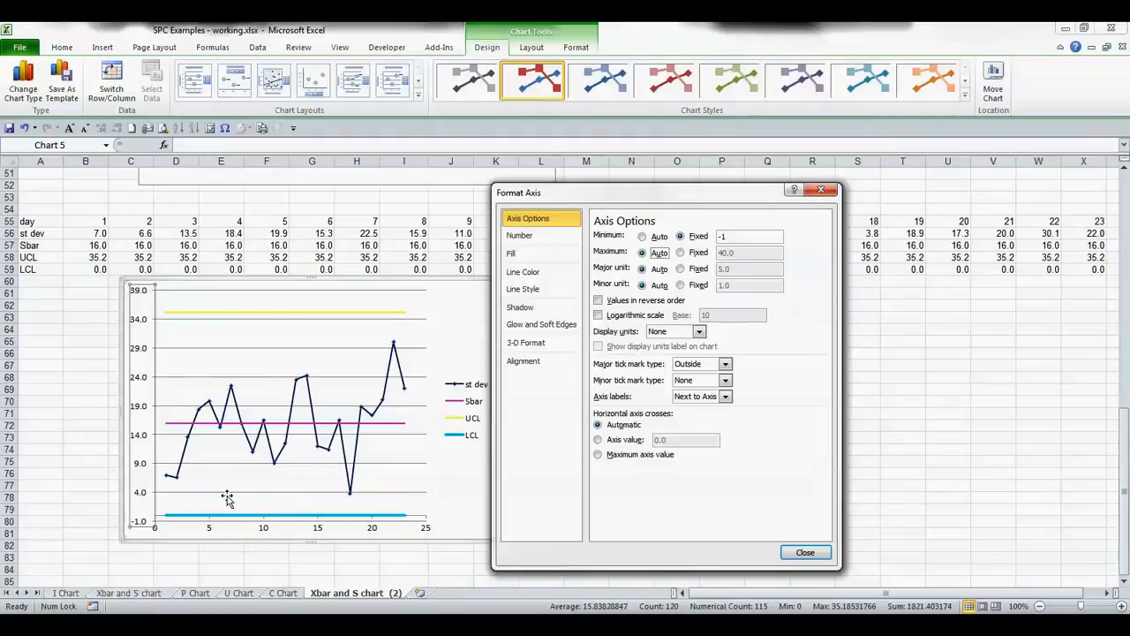
{"action": "left_click", "coordinate": [521, 289]}
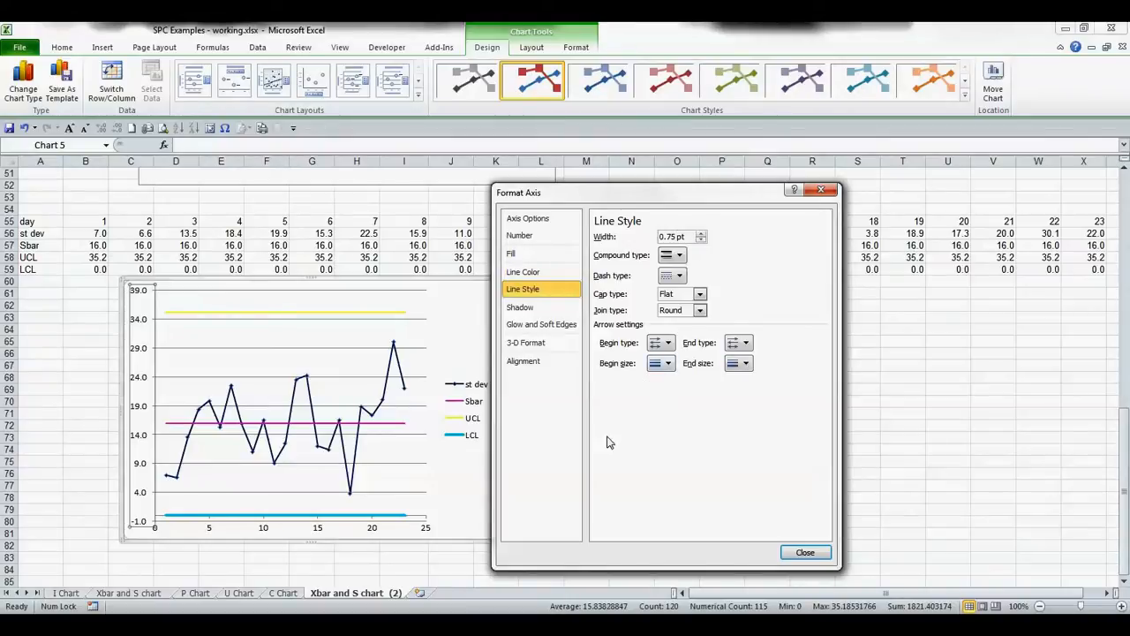
- Set the LCL series line width to 1.5 pt
{"action": "left_click", "coordinate": [306, 519]}
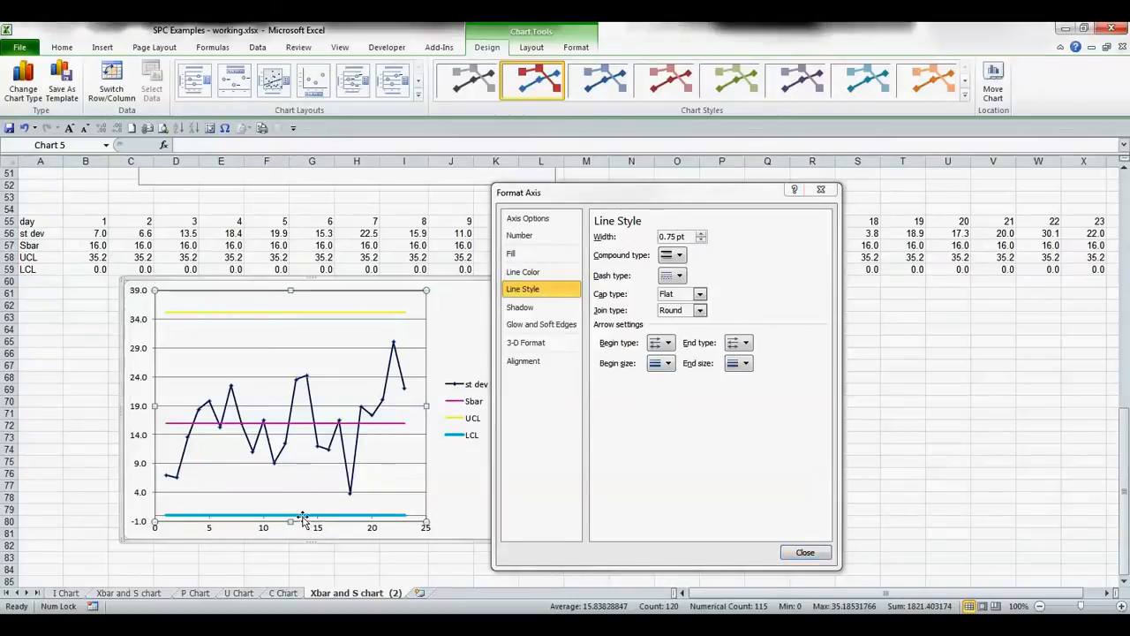
{"action": "left_click", "coordinate": [365, 515]}
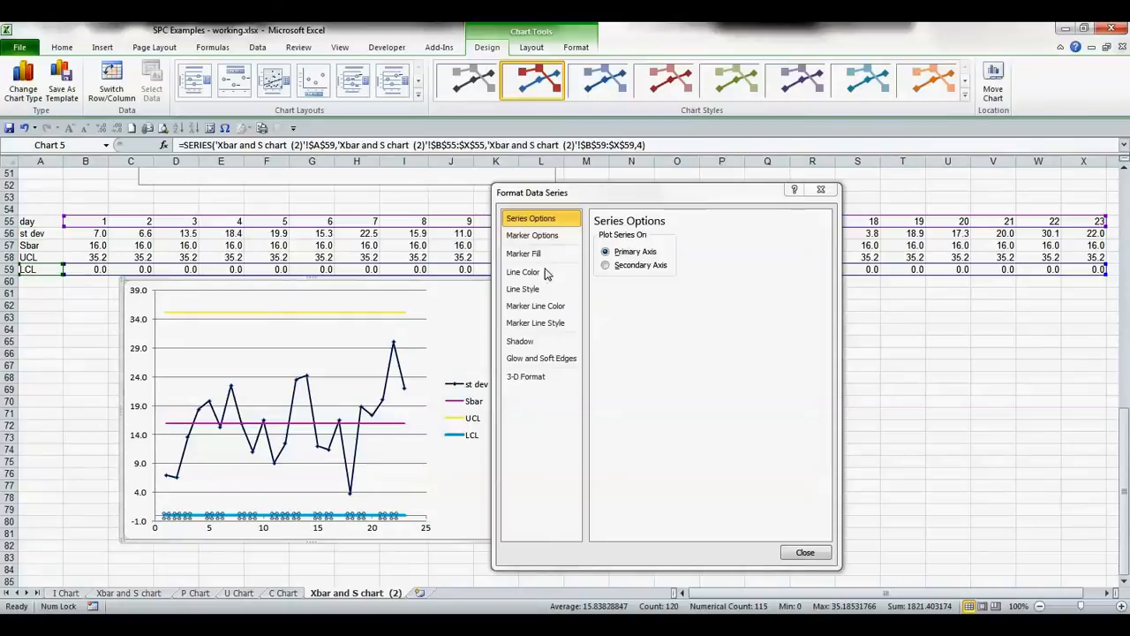
{"action": "left_click", "coordinate": [530, 289]}
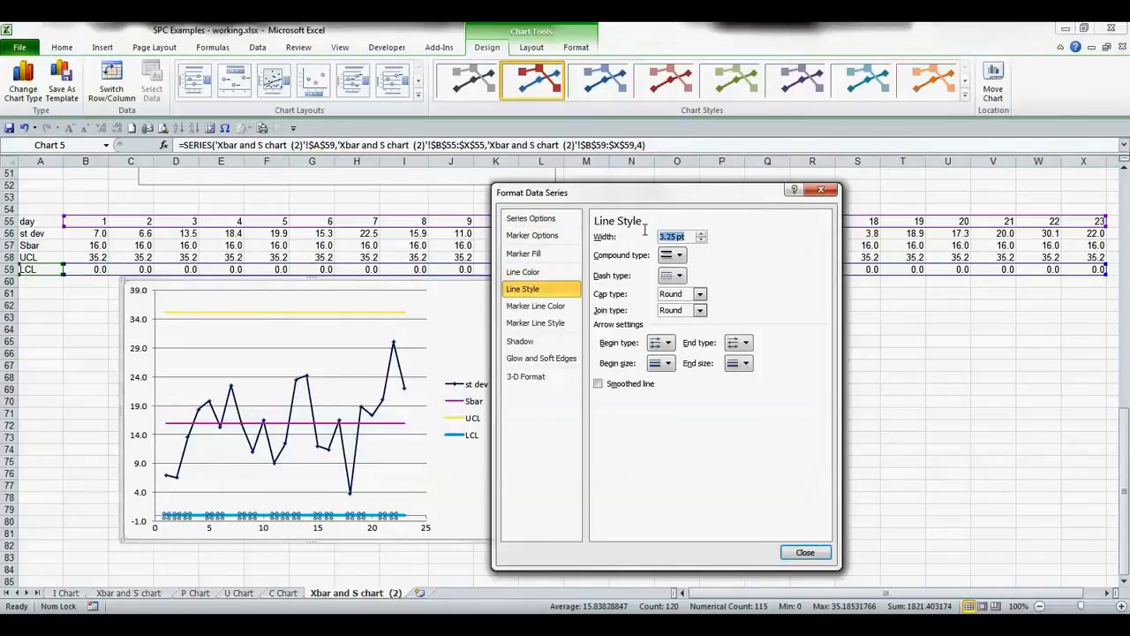
{"action": "key", "text": "BackSpace"}
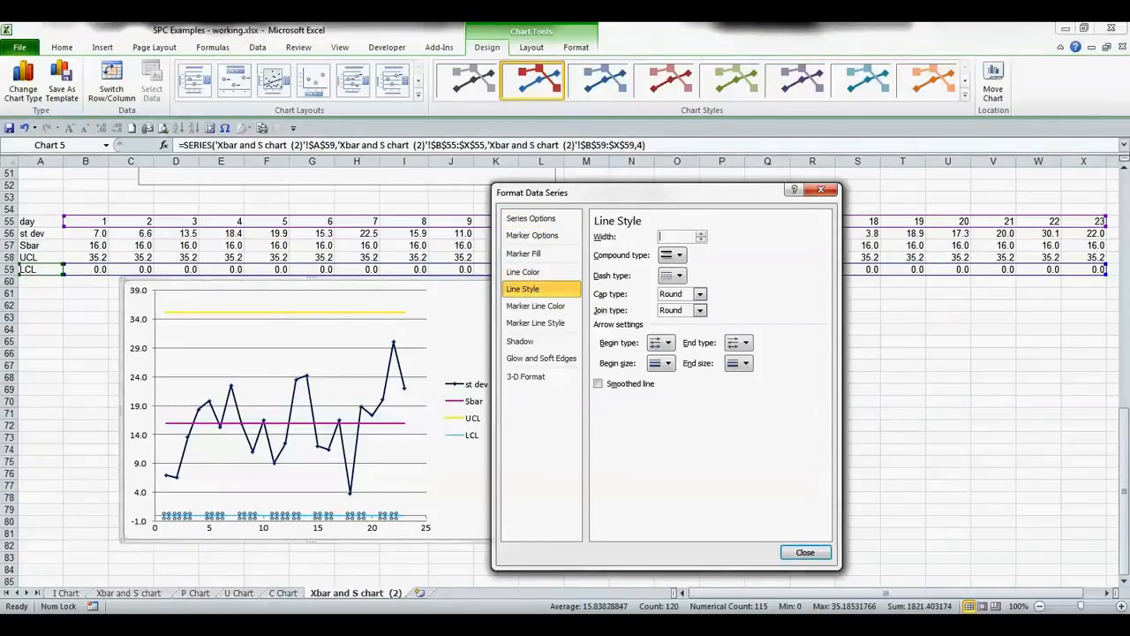
{"action": "type", "text": "1.5"}
{"action": "left_click", "coordinate": [782, 554]}
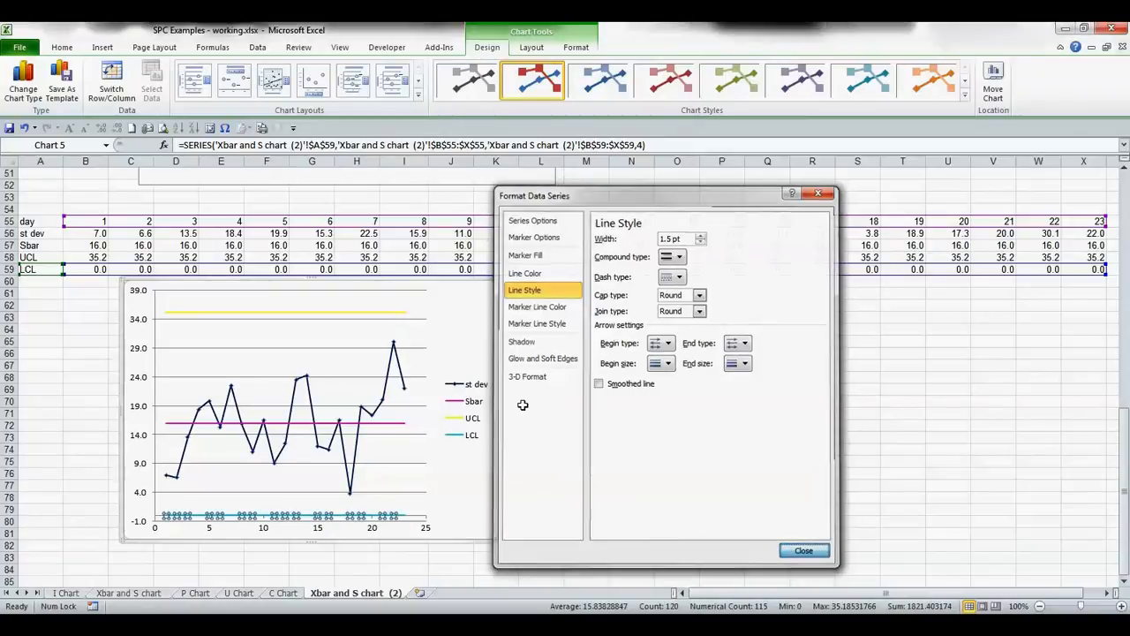
{"action": "left_click", "coordinate": [502, 327]}
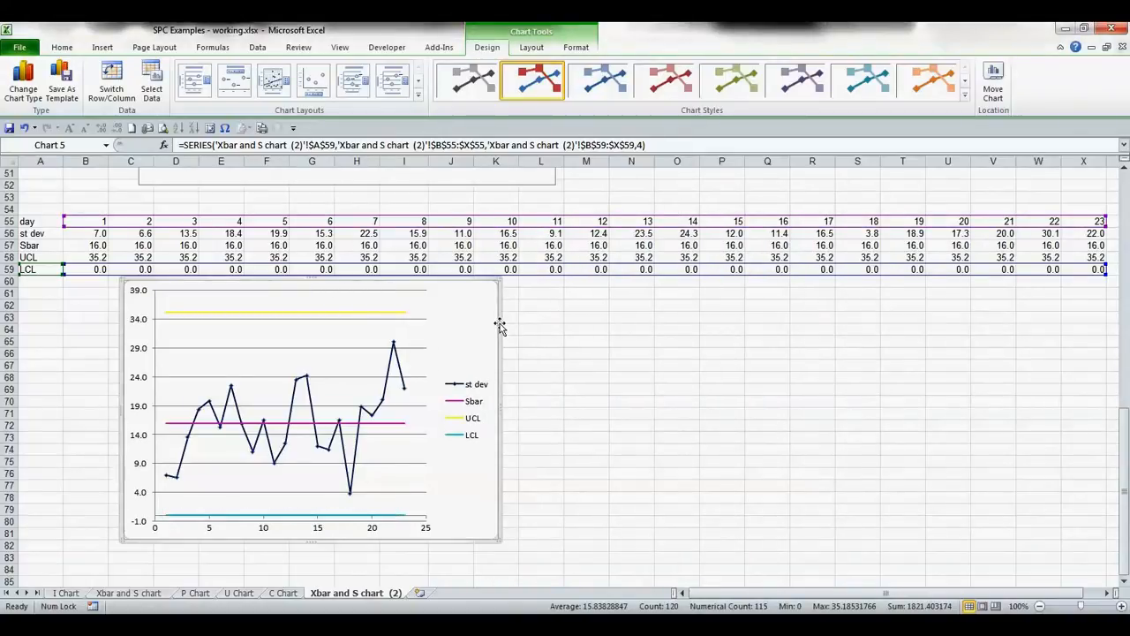
- Fill the chart's plot area with a solid gray color
{"action": "right_click", "coordinate": [354, 360]}
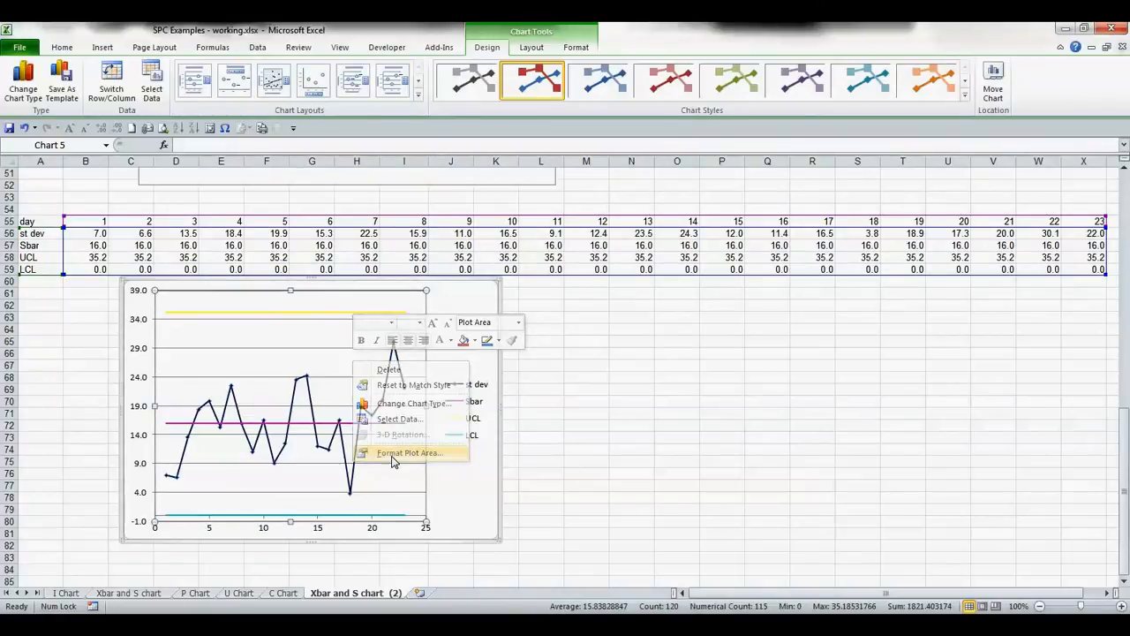
{"action": "left_click", "coordinate": [393, 454]}
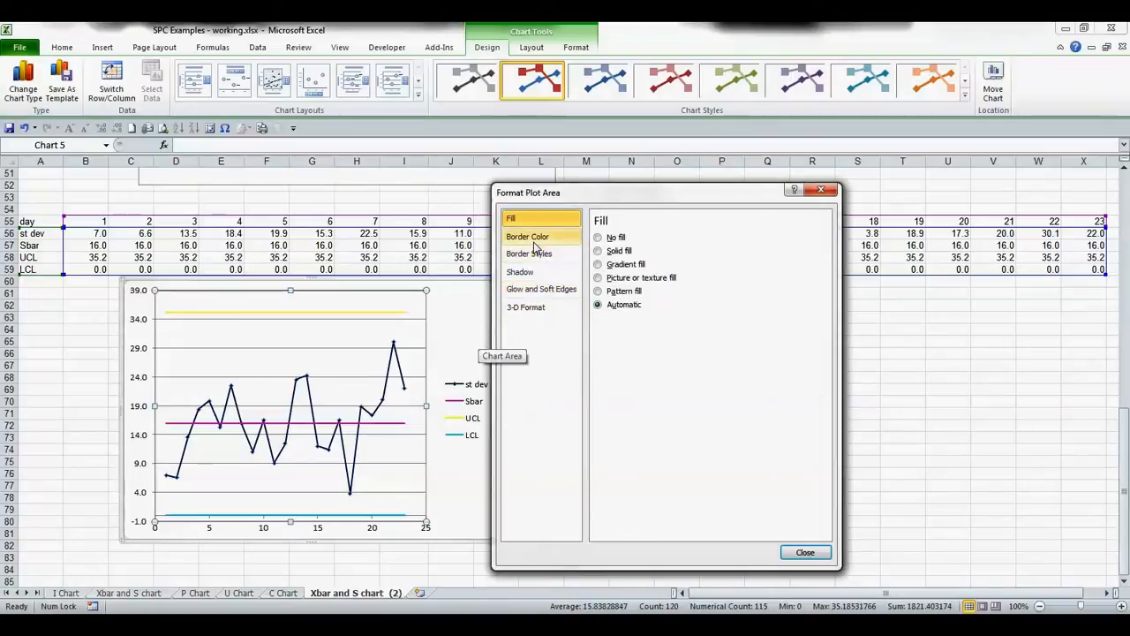
{"action": "left_click", "coordinate": [598, 251]}
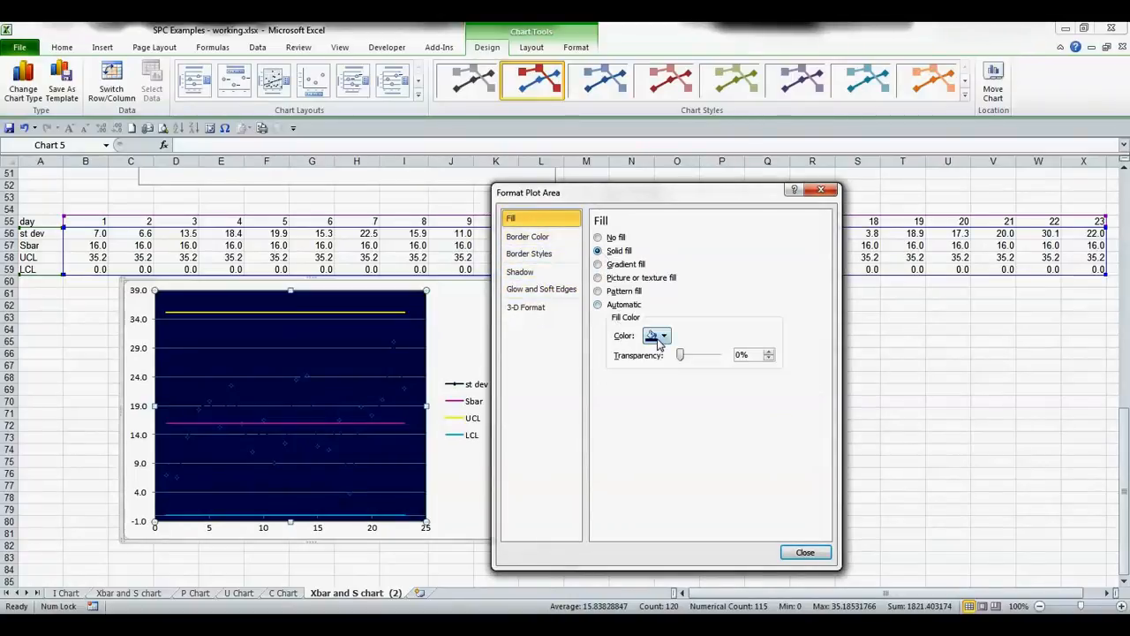
{"action": "left_click", "coordinate": [657, 337]}
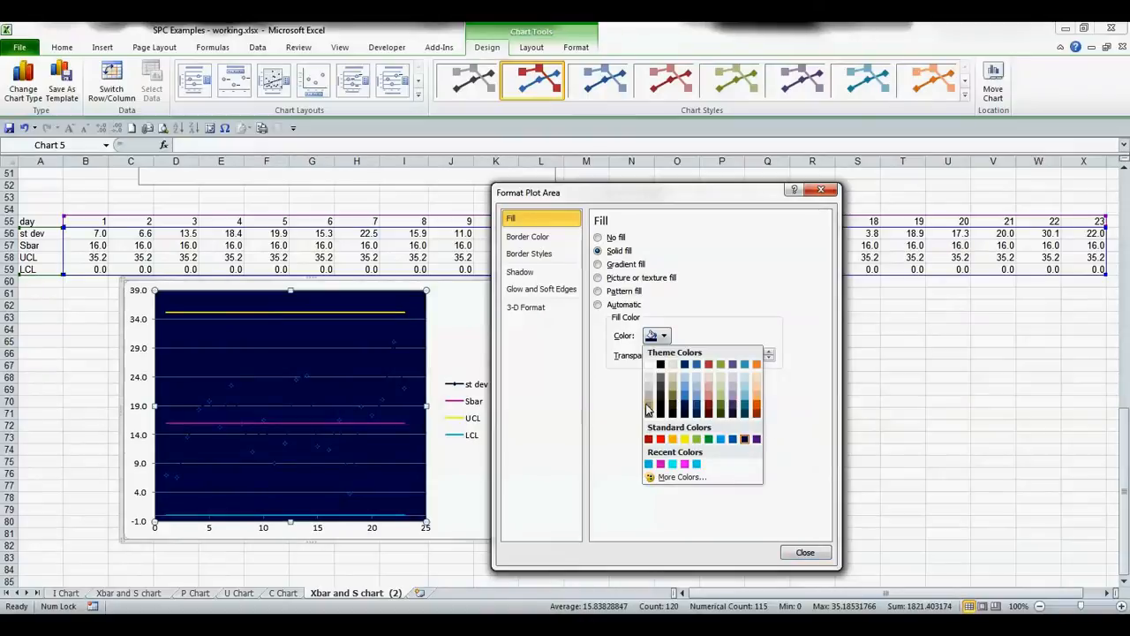
{"action": "left_click", "coordinate": [648, 410]}
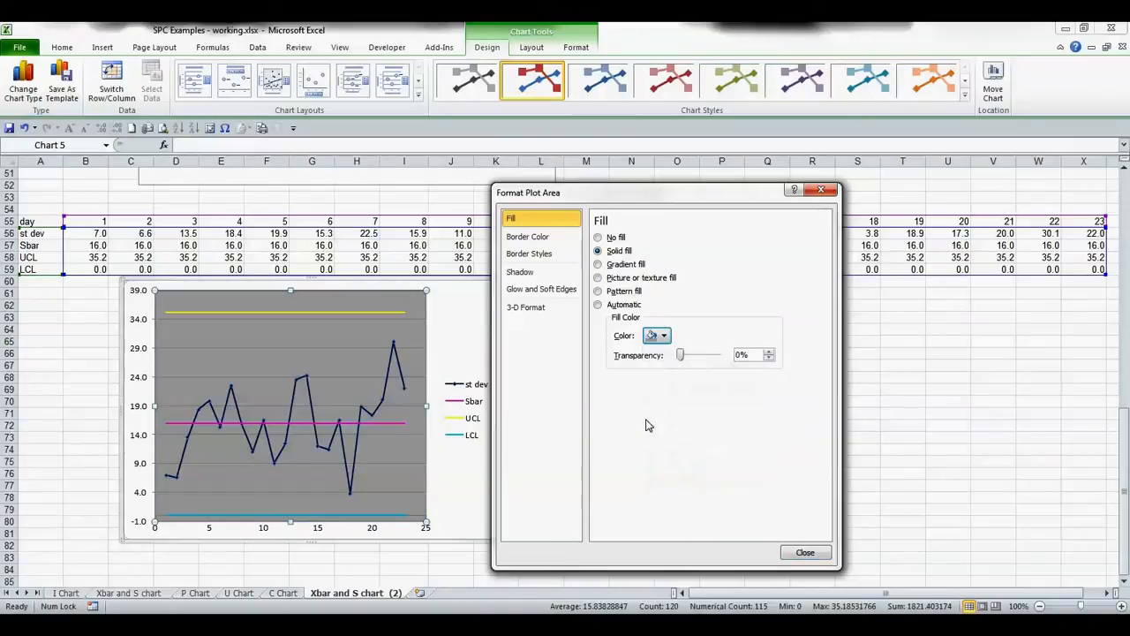
- Format the major gridlines as solid lines in Black, Text 1, Lighter 15%
{"action": "left_click", "coordinate": [399, 462]}
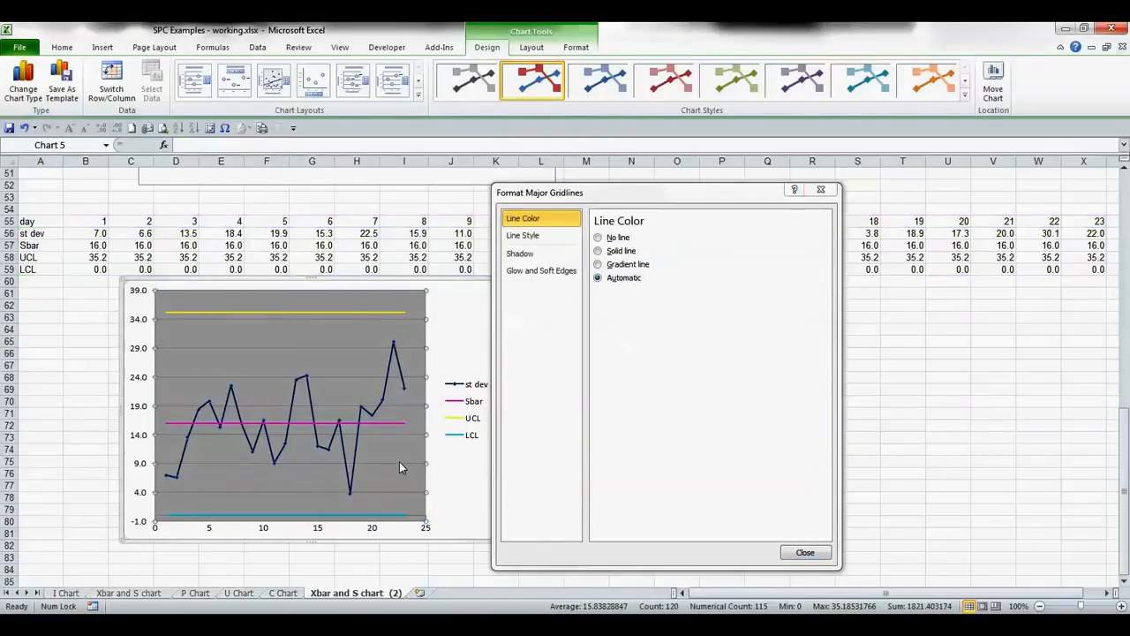
{"action": "left_click", "coordinate": [599, 251]}
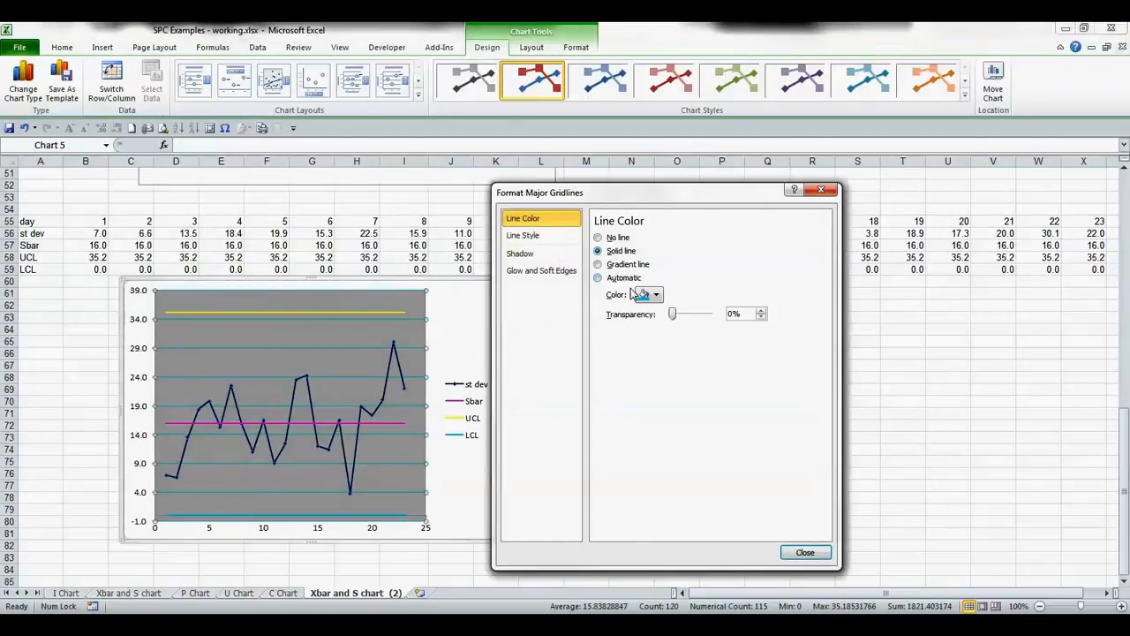
{"action": "left_click", "coordinate": [656, 300]}
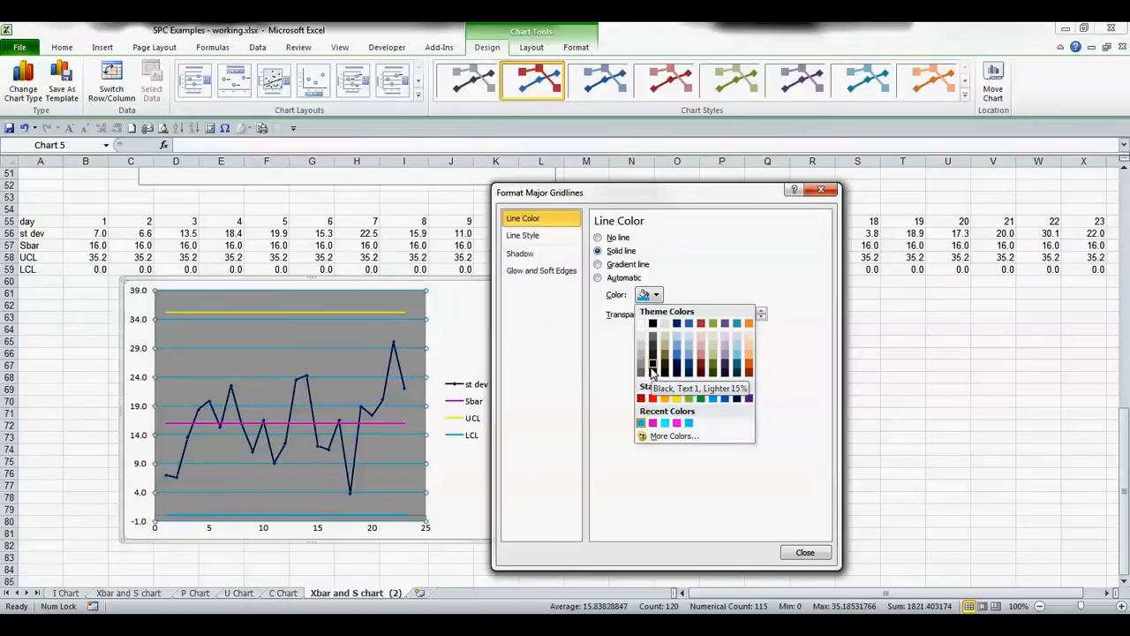
{"action": "left_click", "coordinate": [653, 371]}
{"action": "left_click", "coordinate": [803, 553]}
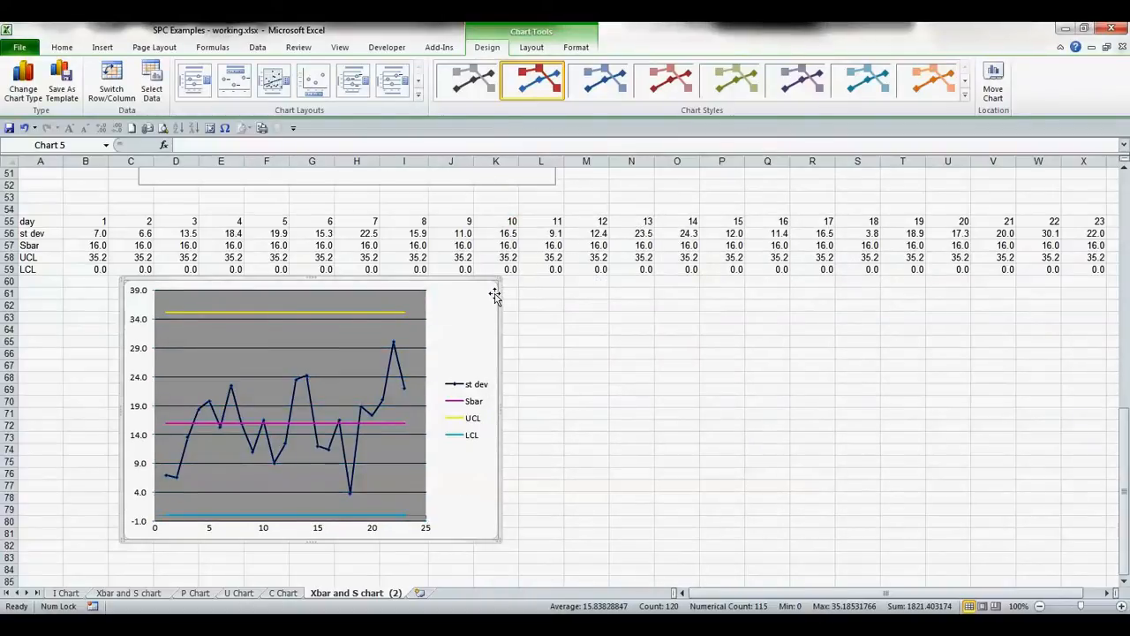
- Add a chart title above the chart
{"action": "left_click", "coordinate": [496, 296]}
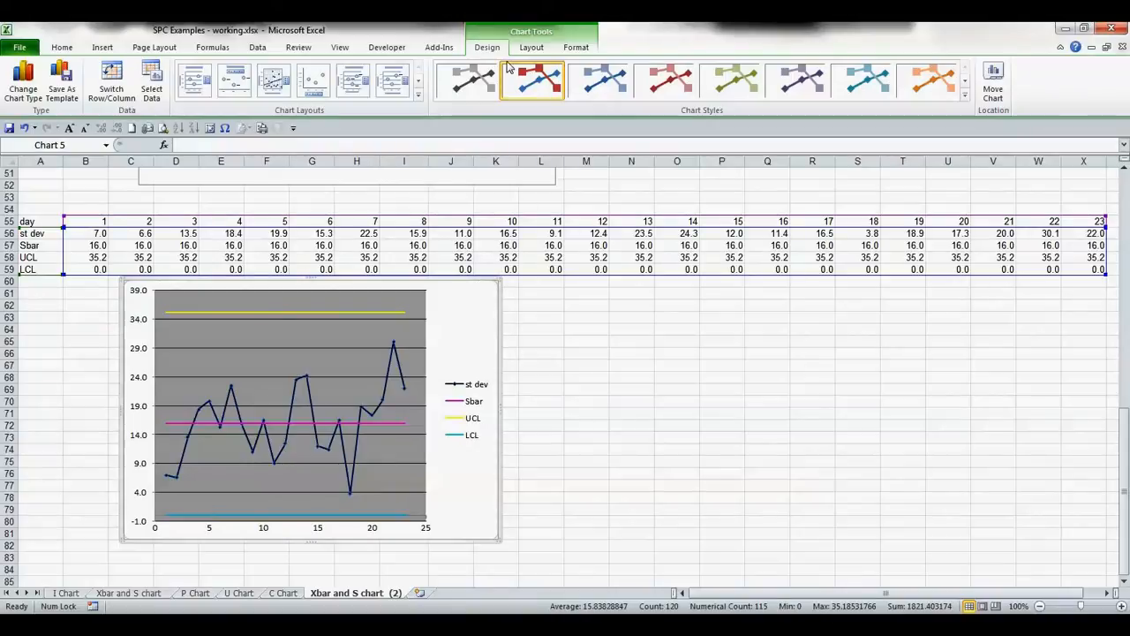
{"action": "left_click", "coordinate": [532, 47]}
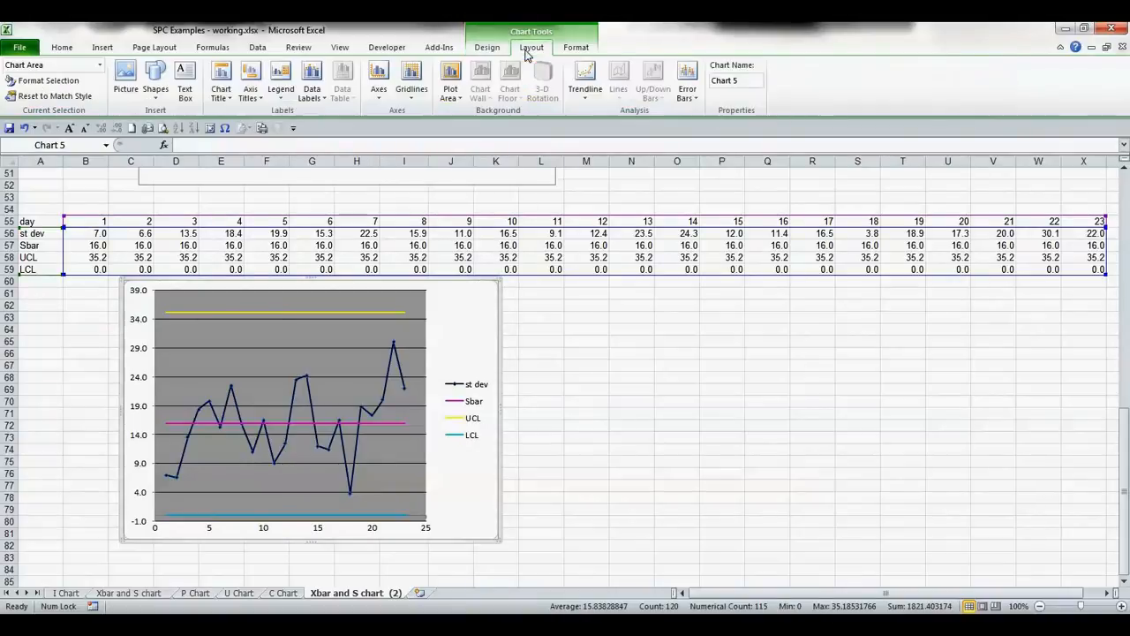
{"action": "left_click", "coordinate": [221, 86]}
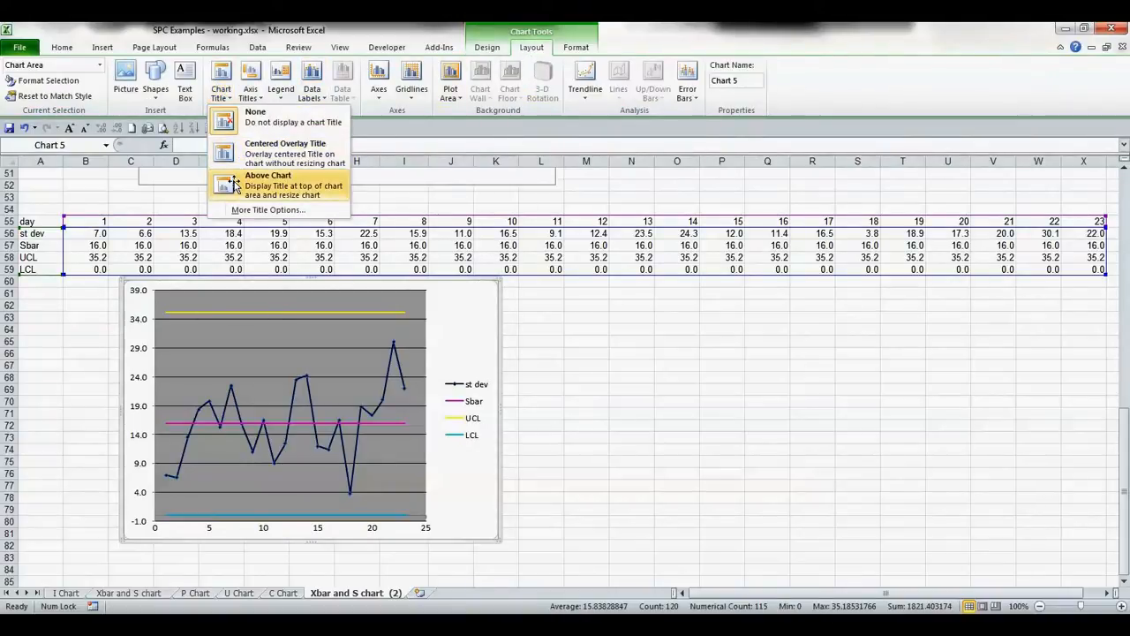
{"action": "left_click", "coordinate": [236, 183]}
- Add a title below the primary horizontal axis
{"action": "left_click", "coordinate": [250, 88]}
{"action": "mouse_move", "coordinate": [309, 113]}
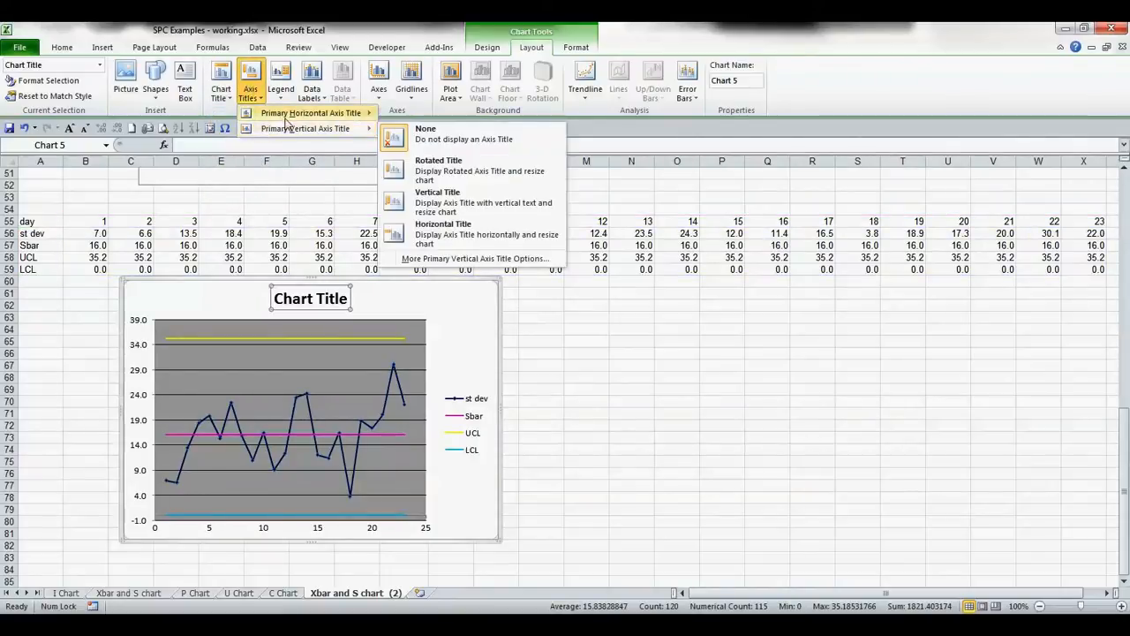
{"action": "left_click", "coordinate": [424, 150]}
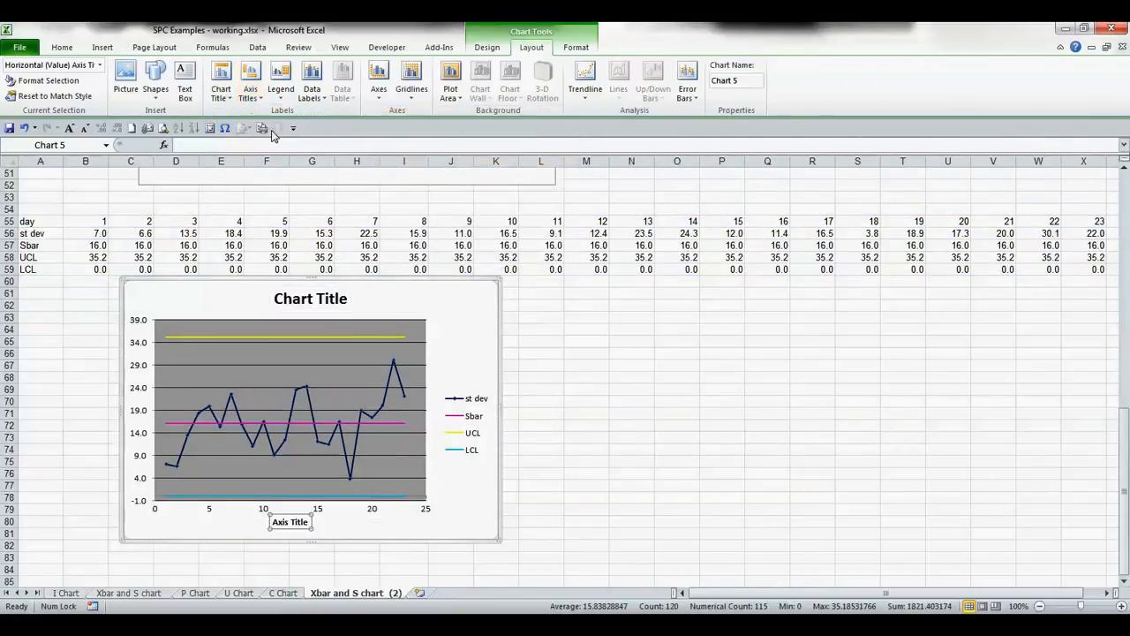
- Add a rotated title to the primary vertical axis
{"action": "left_click", "coordinate": [250, 88]}
{"action": "mouse_move", "coordinate": [284, 129]}
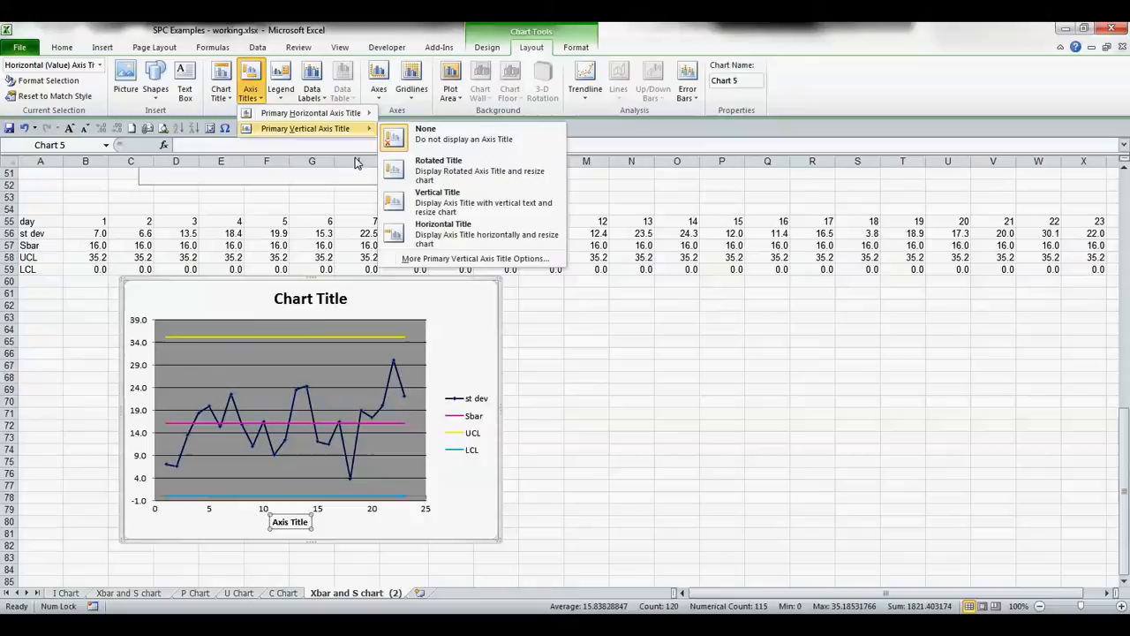
{"action": "left_click", "coordinate": [409, 177]}
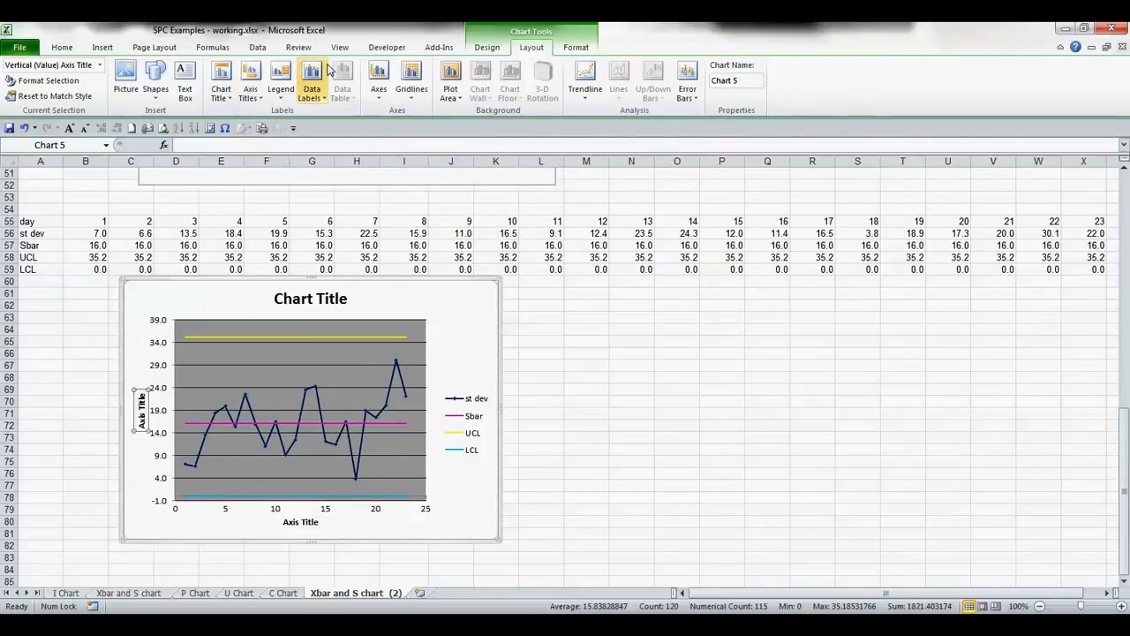
- Show the legend at the bottom of the chart and enlarge the chart slightly
{"action": "left_click", "coordinate": [281, 79]}
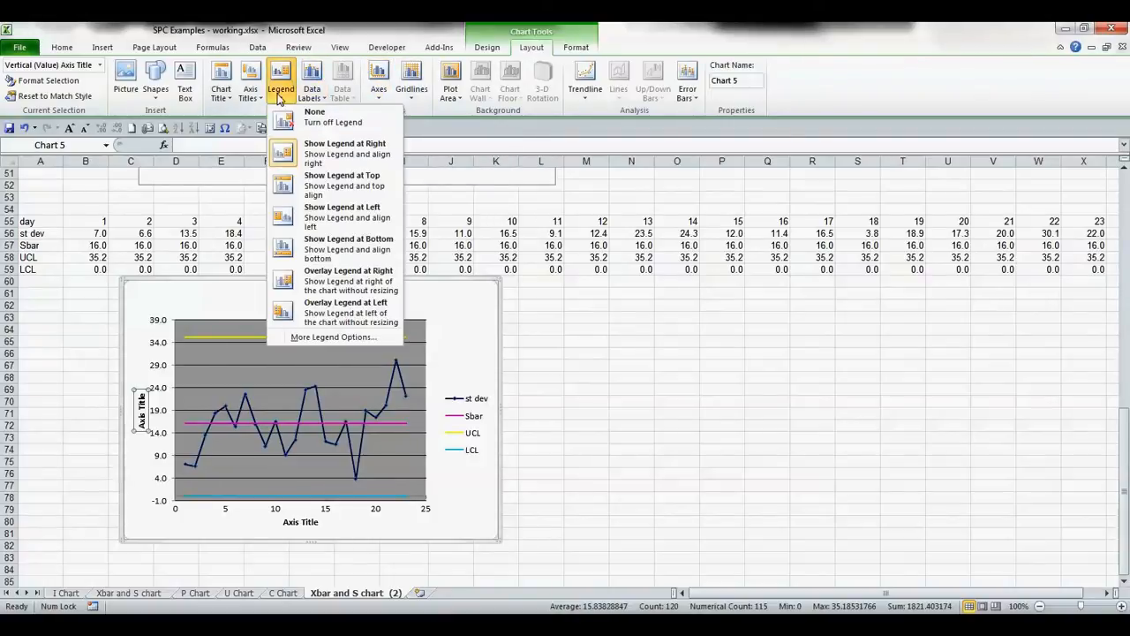
{"action": "left_click", "coordinate": [300, 252]}
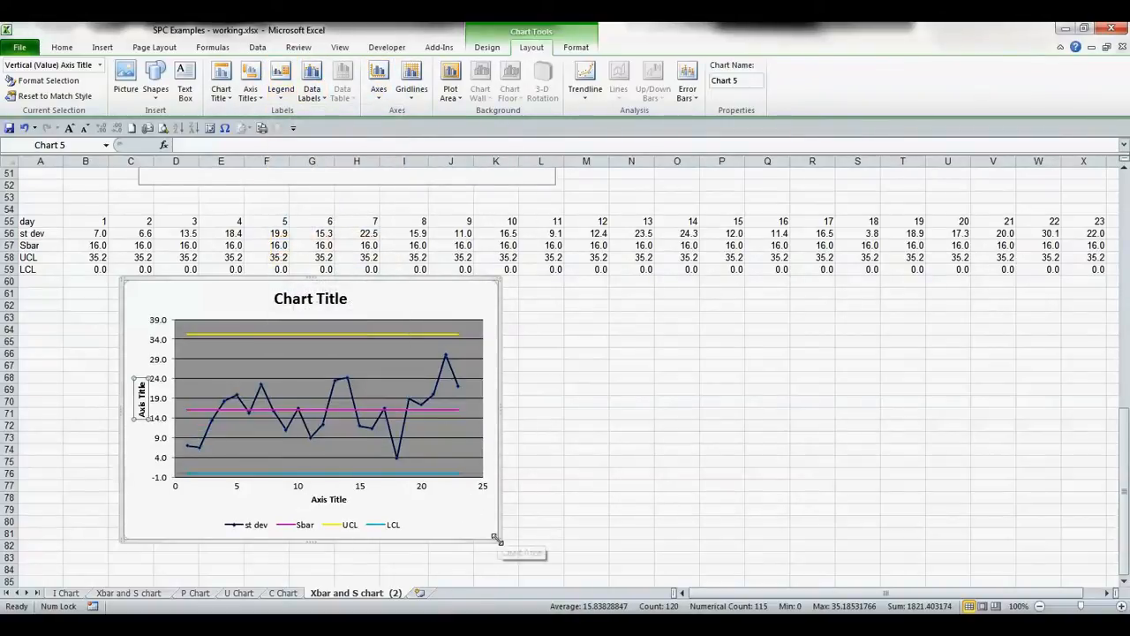
{"action": "left_click_drag", "start_coordinate": [497, 537], "coordinate": [521, 576]}
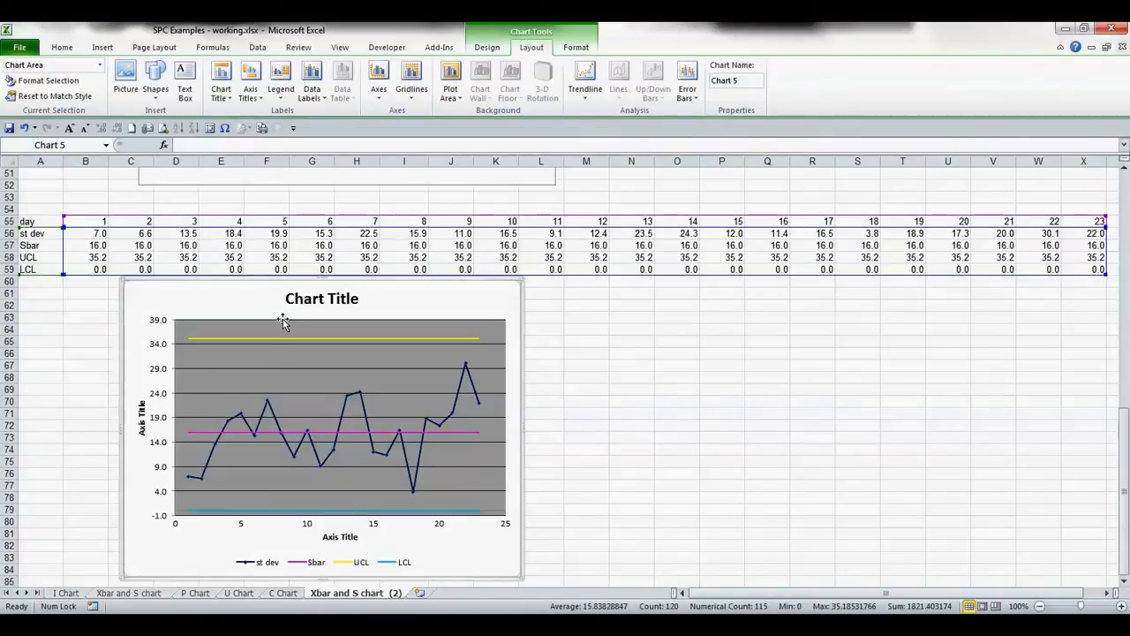
- Rename the chart title to Sigma Chart for CBC TAT
{"action": "left_click", "coordinate": [297, 299]}
{"action": "key", "text": "Delete"}
{"action": "key", "text": "Delete"}
{"action": "key", "text": "Delete"}
{"action": "key", "text": "Delete"}
{"action": "key", "text": "Delete"}
{"action": "key", "text": "Delete"}
{"action": "key", "text": "Delete"}
{"action": "key", "text": "Delete"}
{"action": "key", "text": "Delete"}
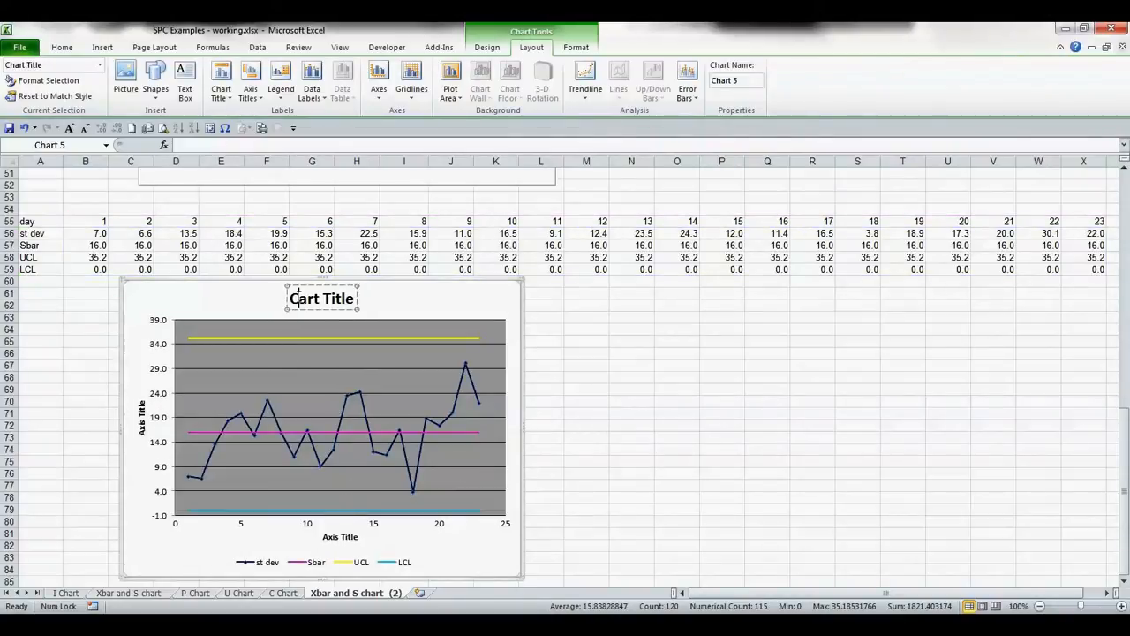
{"action": "key", "text": "Delete"}
{"action": "key", "text": "Delete"}
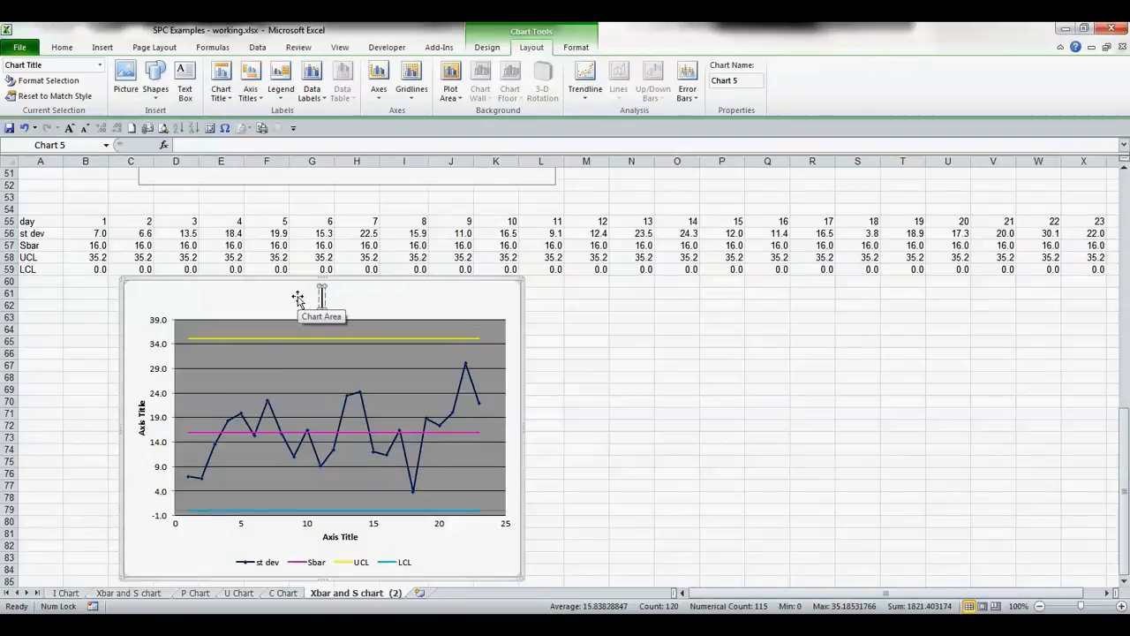
{"action": "type", "text": "Sigma Ch"}
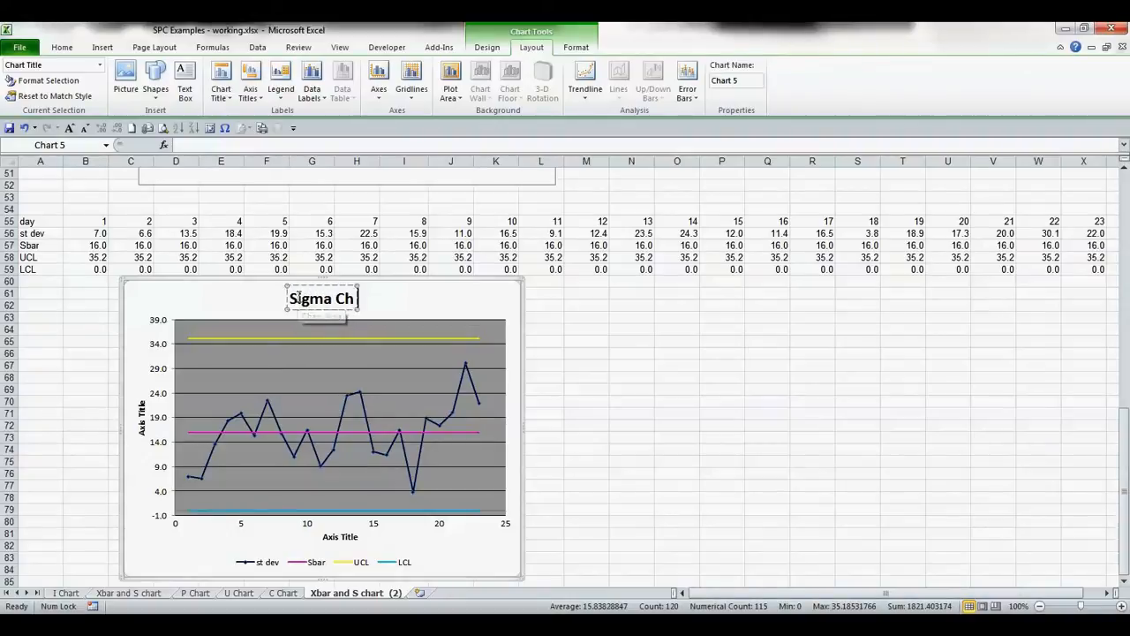
{"action": "type", "text": "art"}
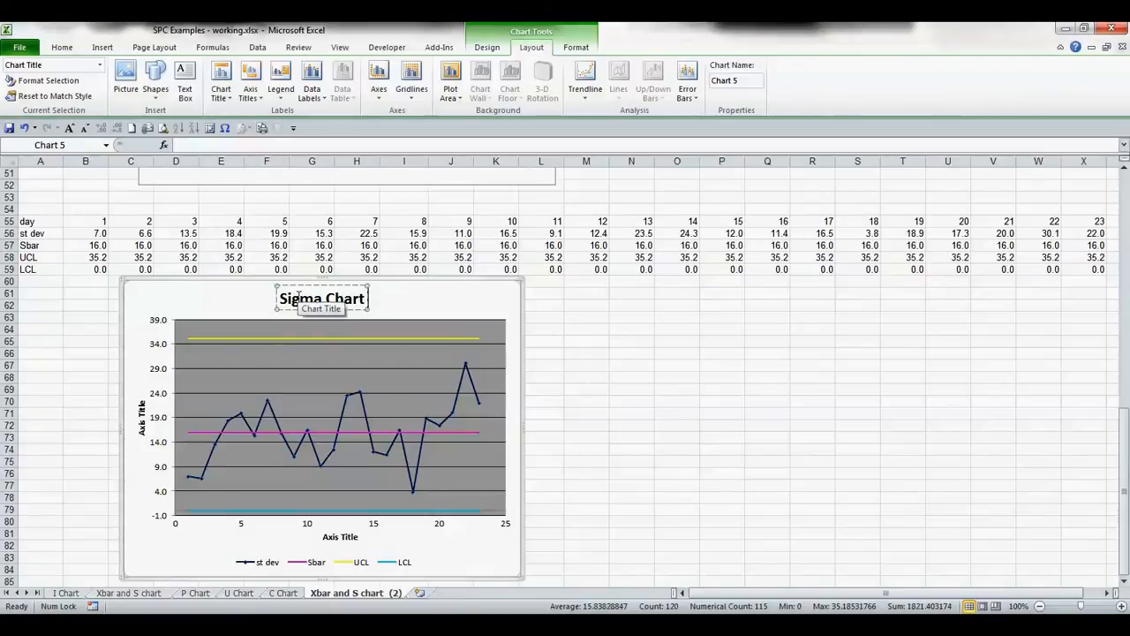
{"action": "type", "text": " for C"}
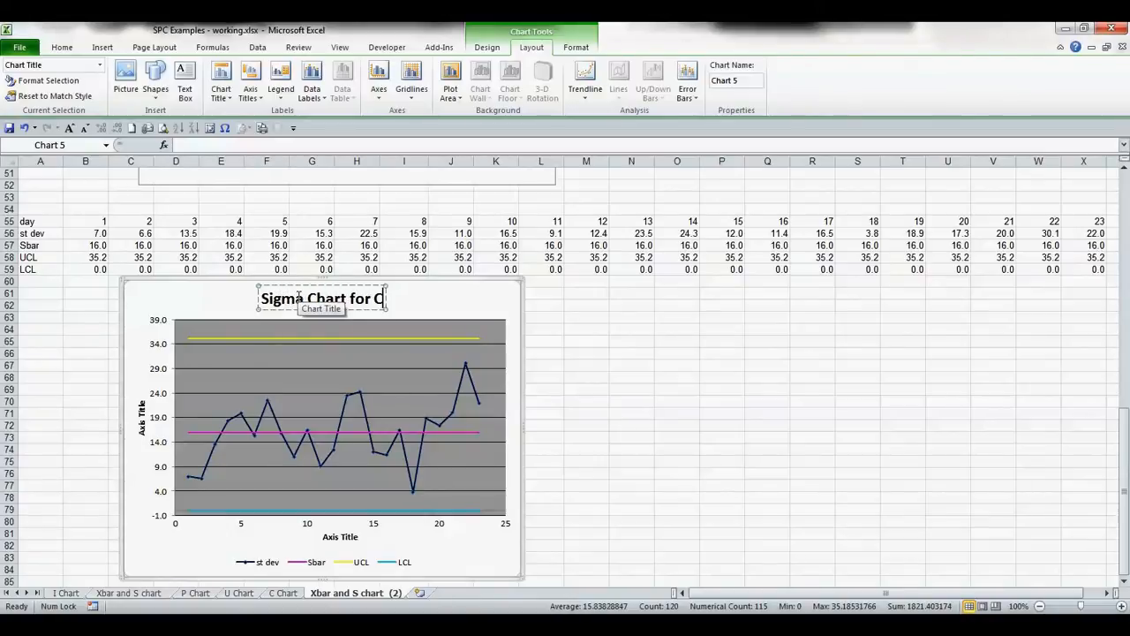
{"action": "type", "text": "BC TAT"}
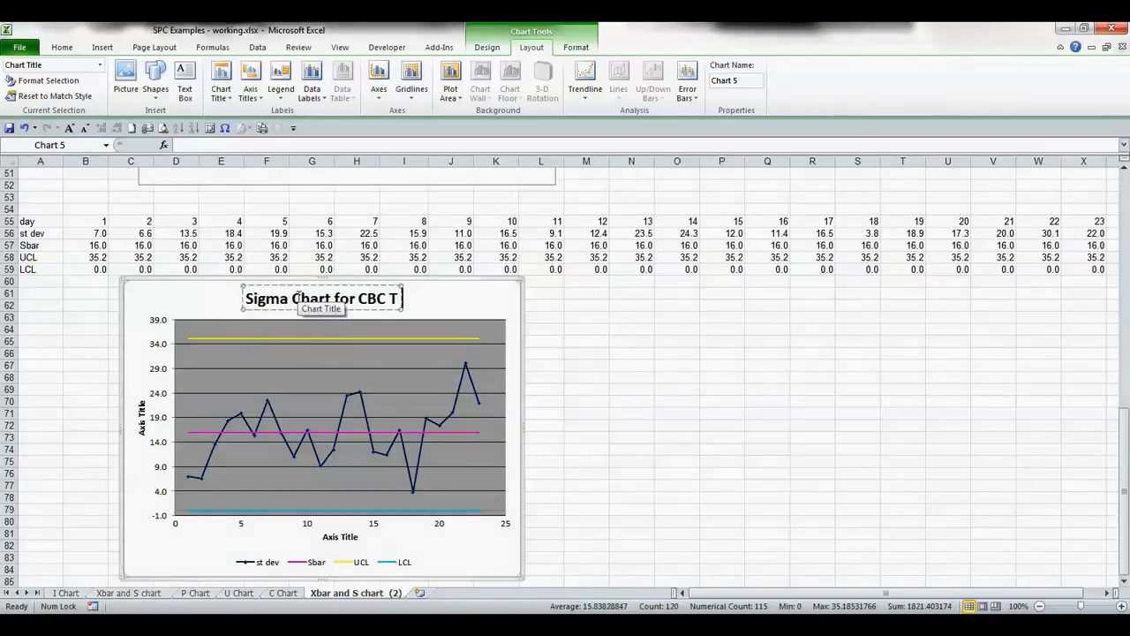
- Set the vertical axis title text to minutes
{"action": "double_click", "coordinate": [141, 417]}
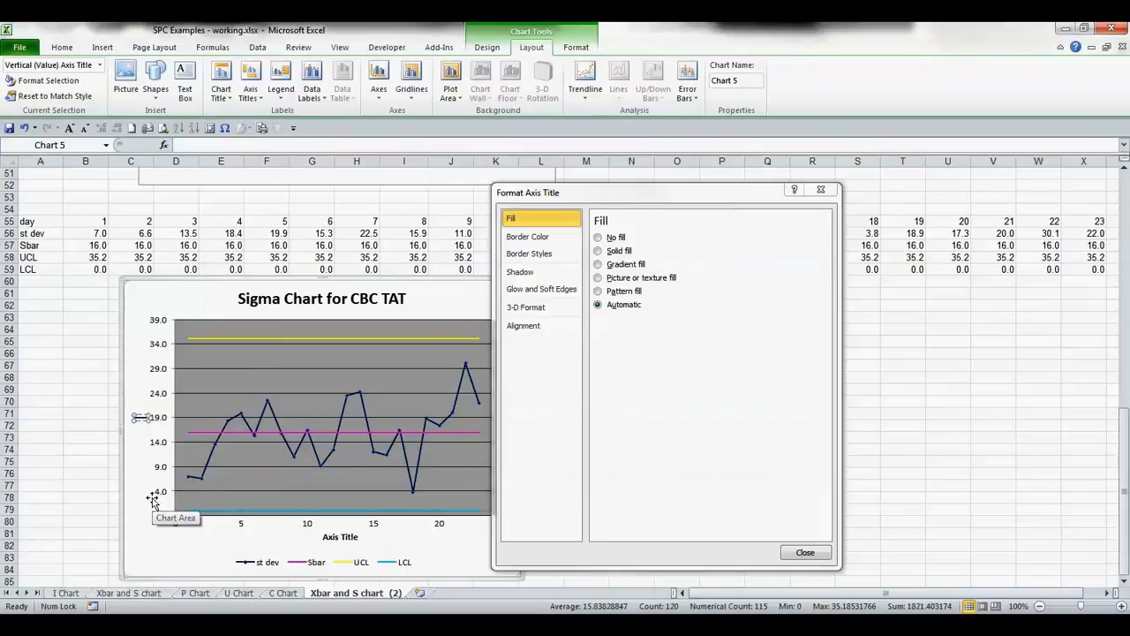
{"action": "type", "text": "minutes"}
- Delete the horizontal axis title and undo the deletion
{"action": "left_click", "coordinate": [350, 536]}
{"action": "key", "text": "Delete"}
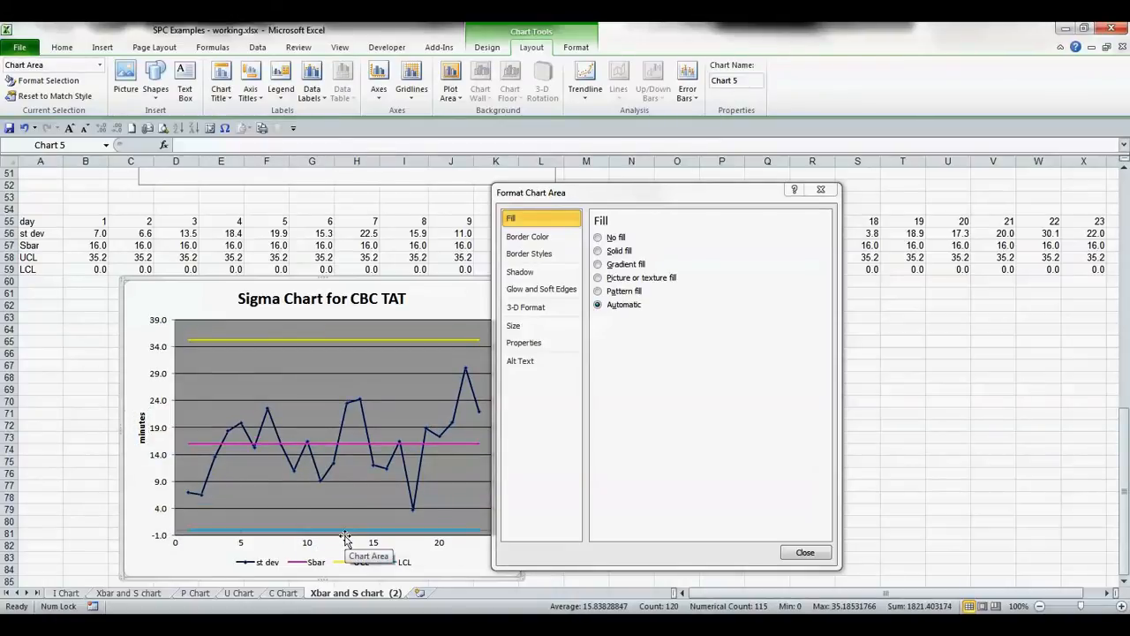
{"action": "key", "text": "ctrl+z"}
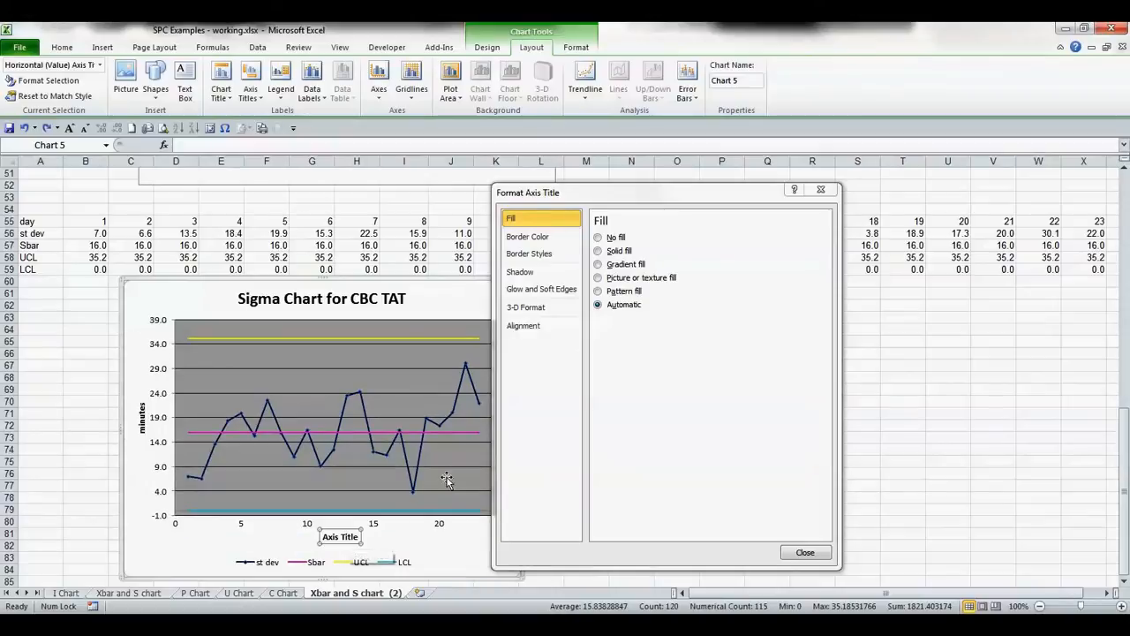
- Replace the horizontal axis title text with Day and close the axis title formatting dialog
{"action": "left_click", "coordinate": [332, 536]}
{"action": "key", "text": "Delete"}
{"action": "key", "text": "Delete"}
{"action": "key", "text": "Delete"}
{"action": "key", "text": "Delete"}
{"action": "key", "text": "Delete"}
{"action": "key", "text": "Delete"}
{"action": "key", "text": "Delete"}
{"action": "key", "text": "BackSpace"}
{"action": "key", "text": "BackSpace"}
{"action": "key", "text": "BackSpace"}
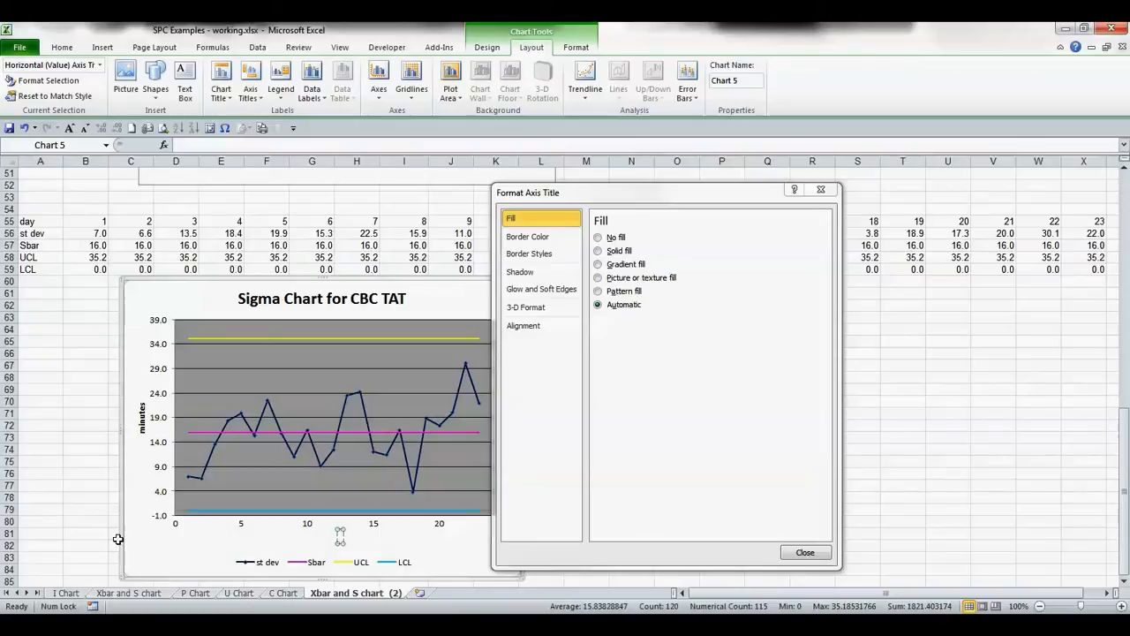
{"action": "type", "text": "Day"}
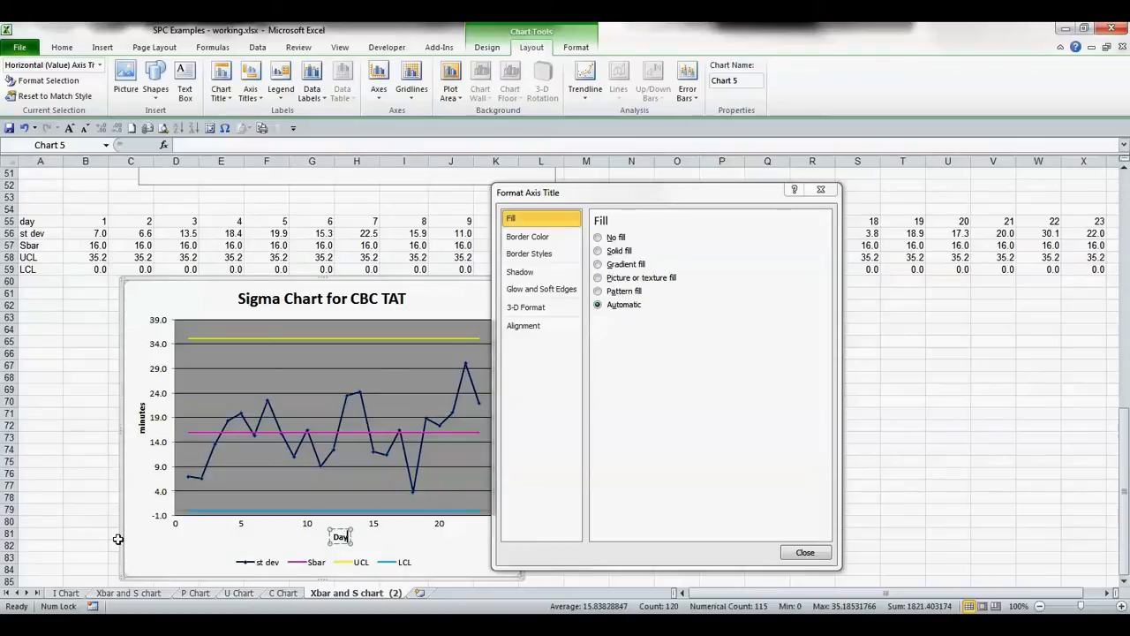
{"action": "left_click", "coordinate": [800, 564]}
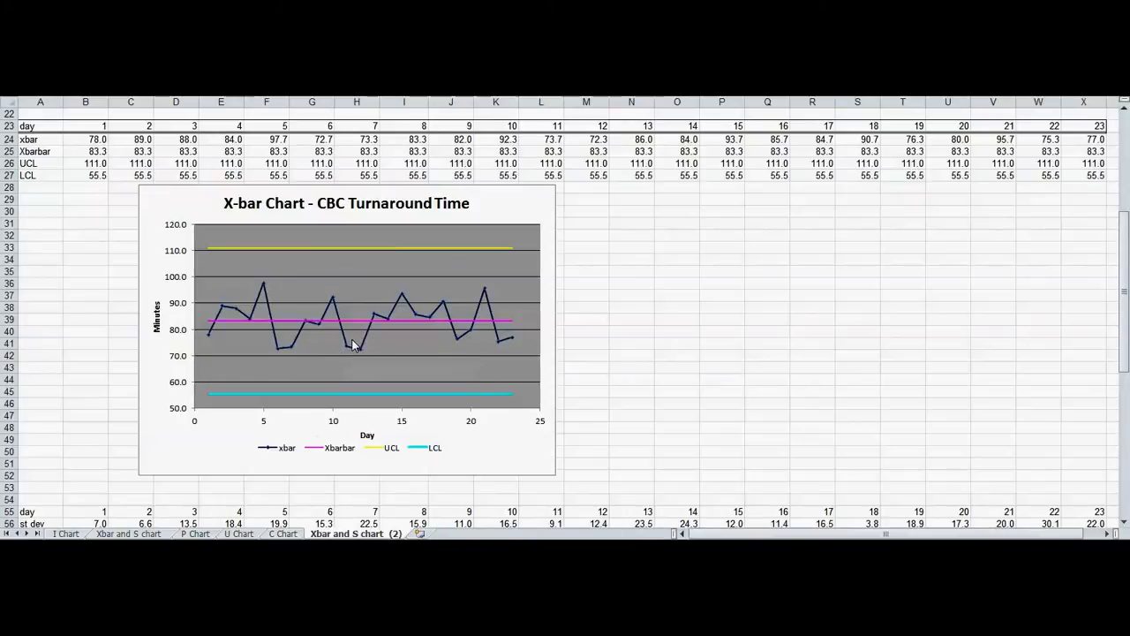
- Increase the marker size of the xbar data series on the X-bar chart using the built-in marker options
{"action": "mouse_move", "coordinate": [361, 354]}
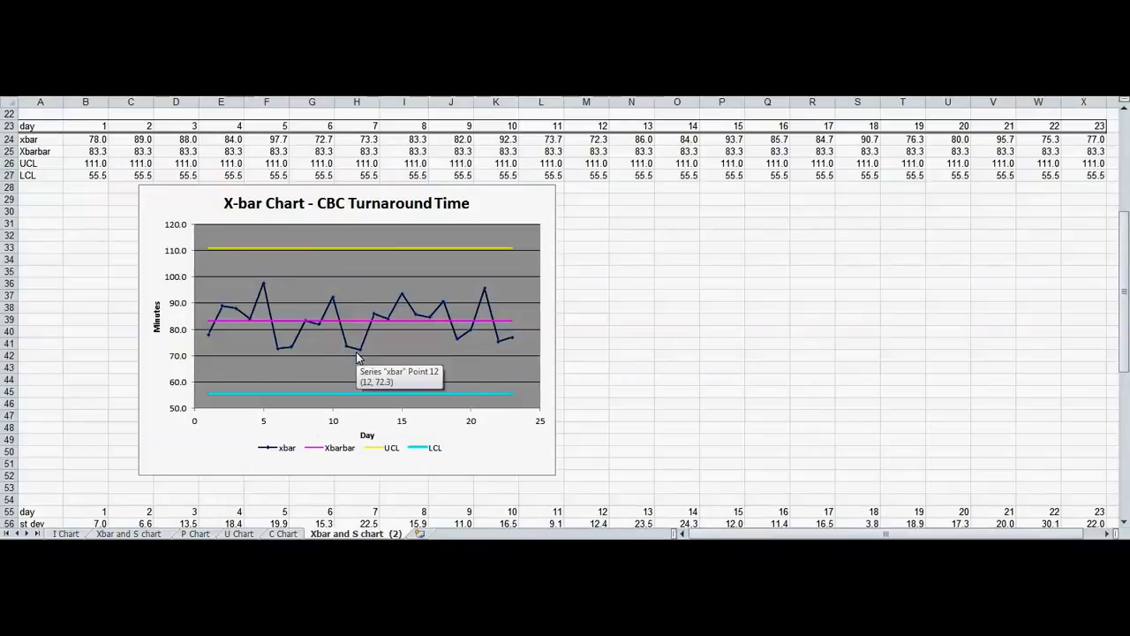
{"action": "left_click", "coordinate": [361, 353]}
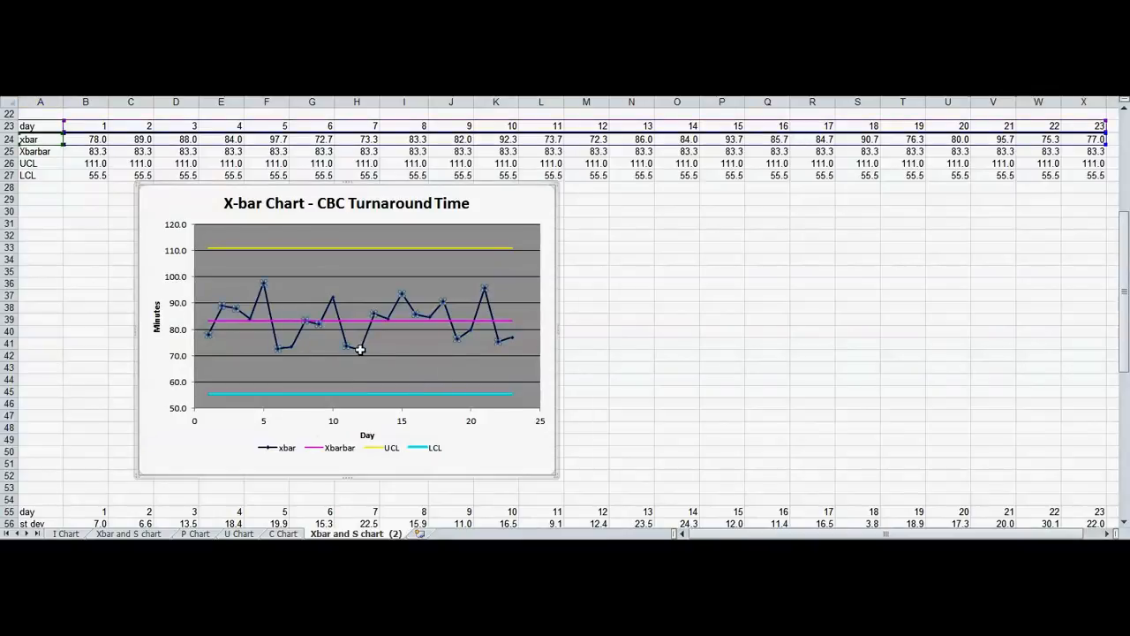
{"action": "right_click", "coordinate": [362, 353]}
{"action": "left_click", "coordinate": [442, 473]}
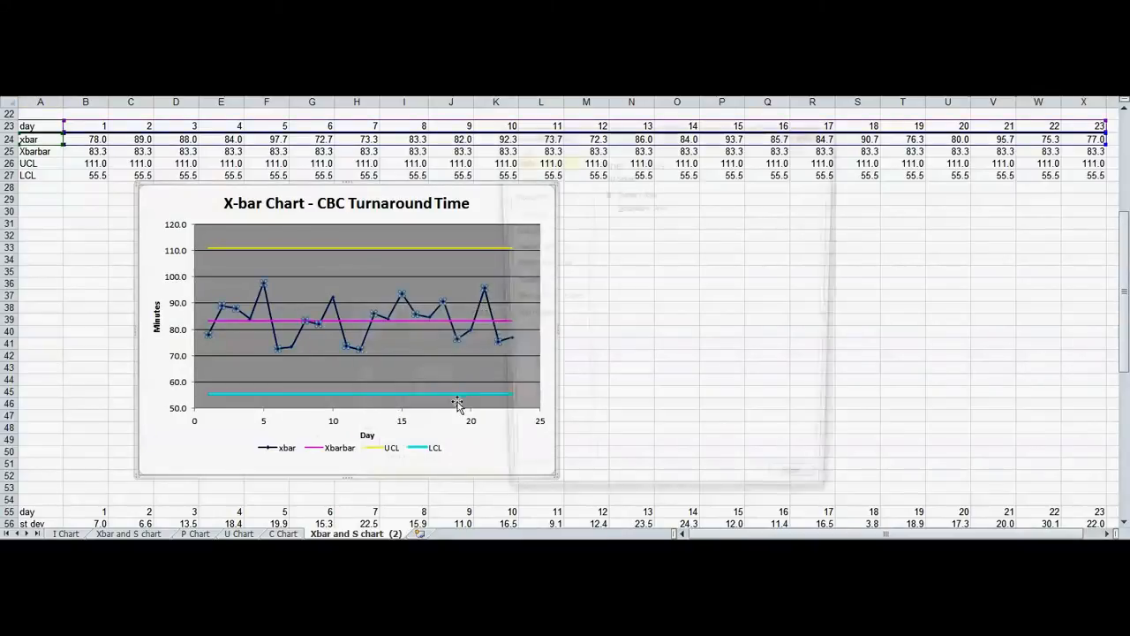
{"action": "left_click", "coordinate": [528, 176]}
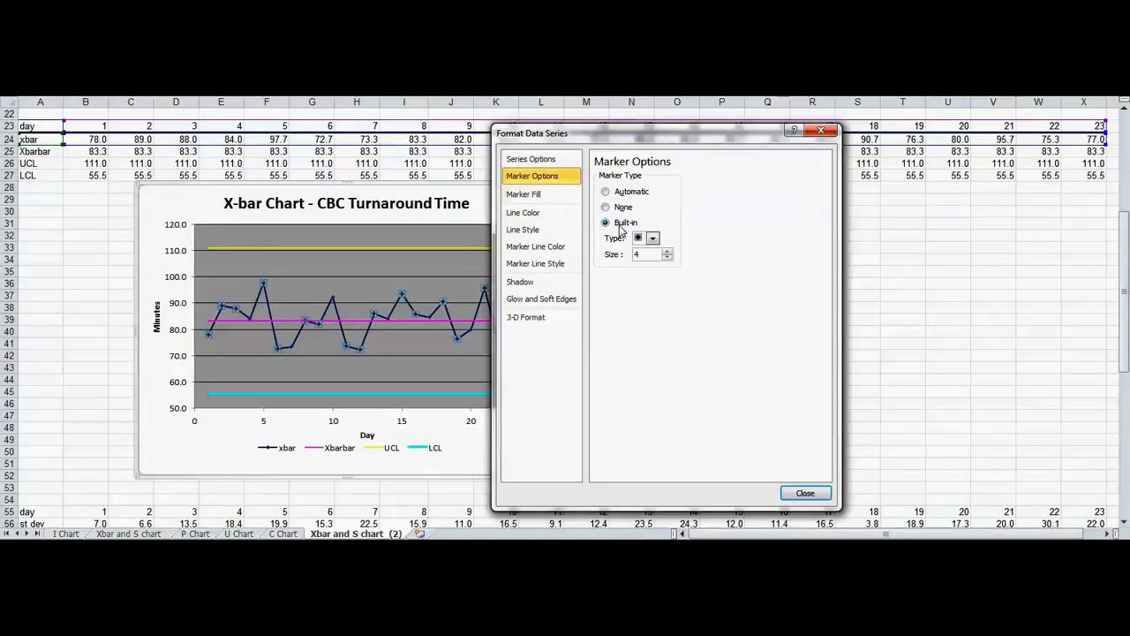
{"action": "left_click", "coordinate": [668, 251]}
{"action": "left_click", "coordinate": [669, 252]}
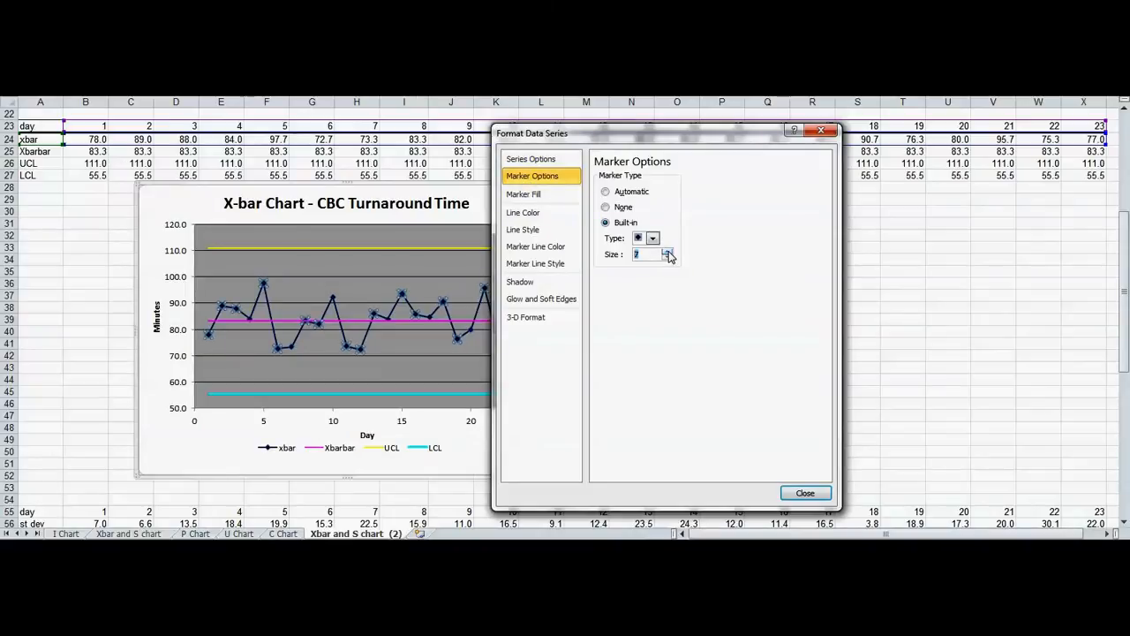
{"action": "left_click", "coordinate": [668, 252]}
{"action": "left_click", "coordinate": [800, 495]}
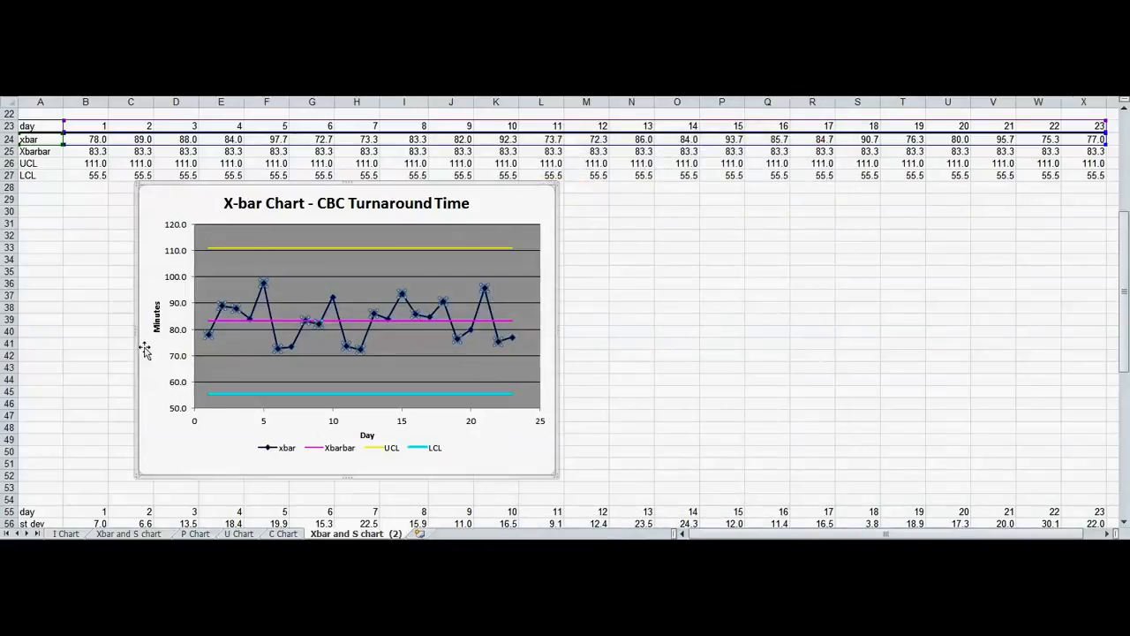
{"action": "left_click", "coordinate": [76, 391]}
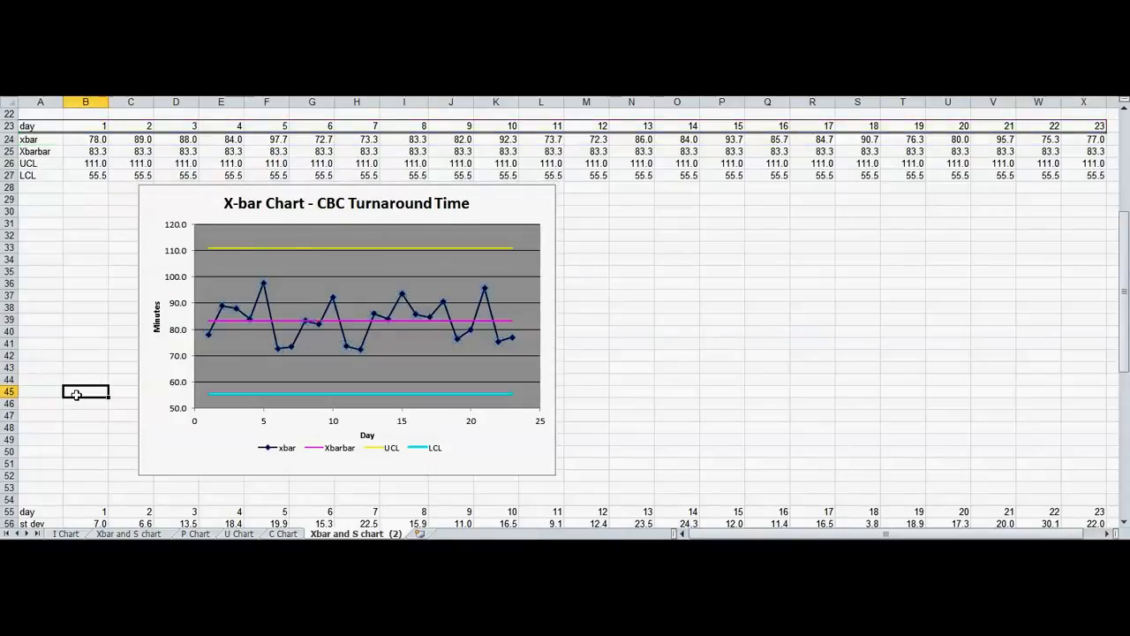
{"action": "scroll", "coordinate": [76, 393], "scroll_direction": "down", "scroll_amount": 10}
{"action": "scroll", "coordinate": [76, 395], "scroll_direction": "down", "scroll_amount": 2}
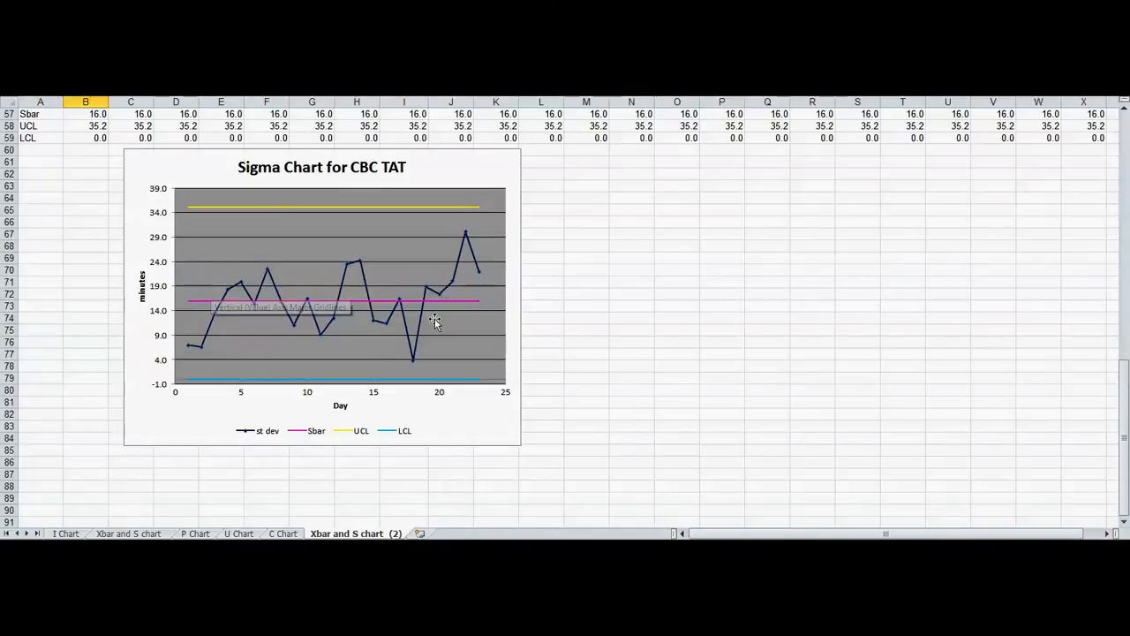
{"action": "scroll", "coordinate": [437, 301], "scroll_direction": "up", "scroll_amount": 8}
{"action": "scroll", "coordinate": [443, 275], "scroll_direction": "down", "scroll_amount": 7}
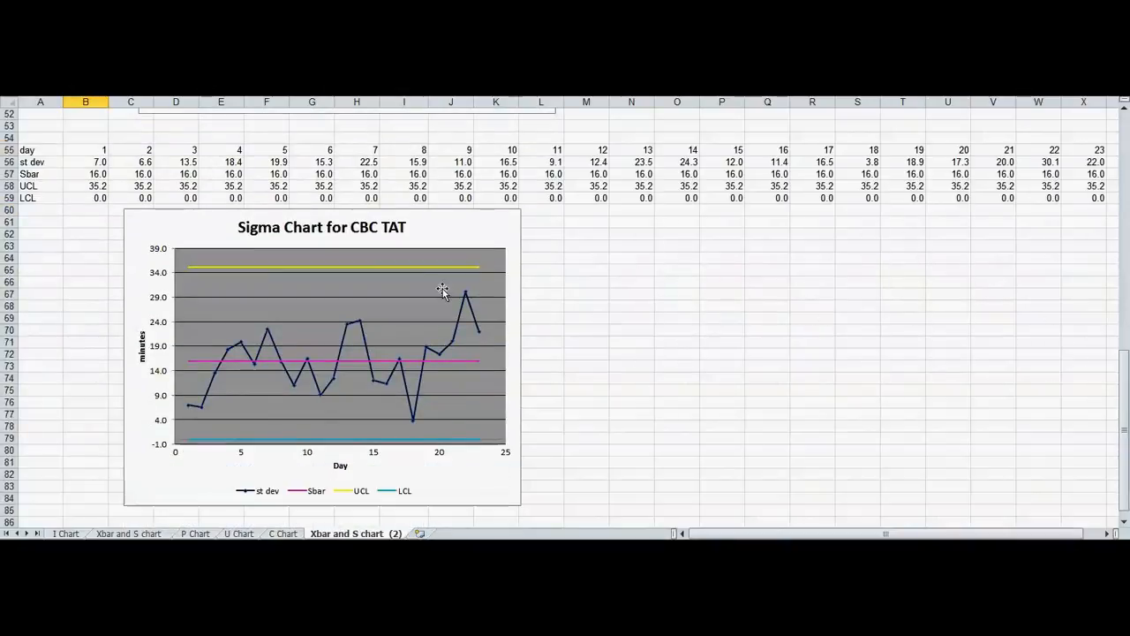